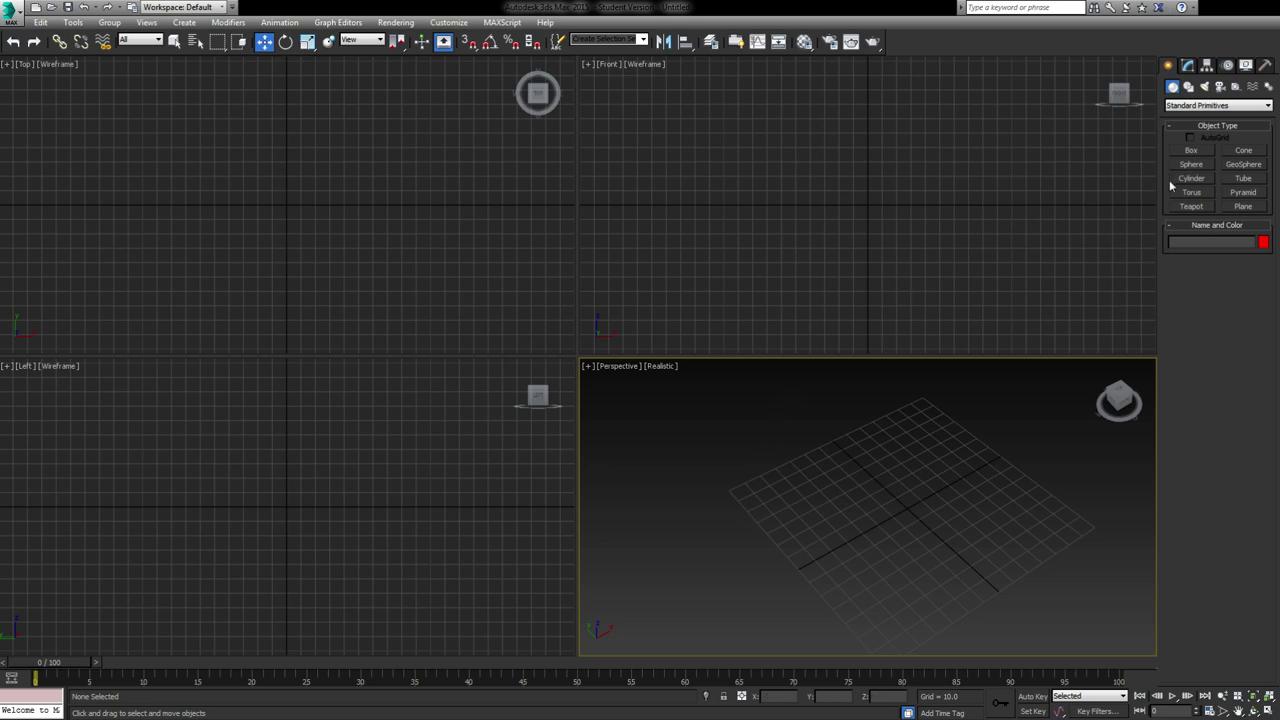
Create a standard cylinder at the origin (0, 0, 0) with radius 20 and height 60
{"action": "middle_click_drag", "start_coordinate": [921, 546], "coordinate": [830, 516], "text": "alt"}
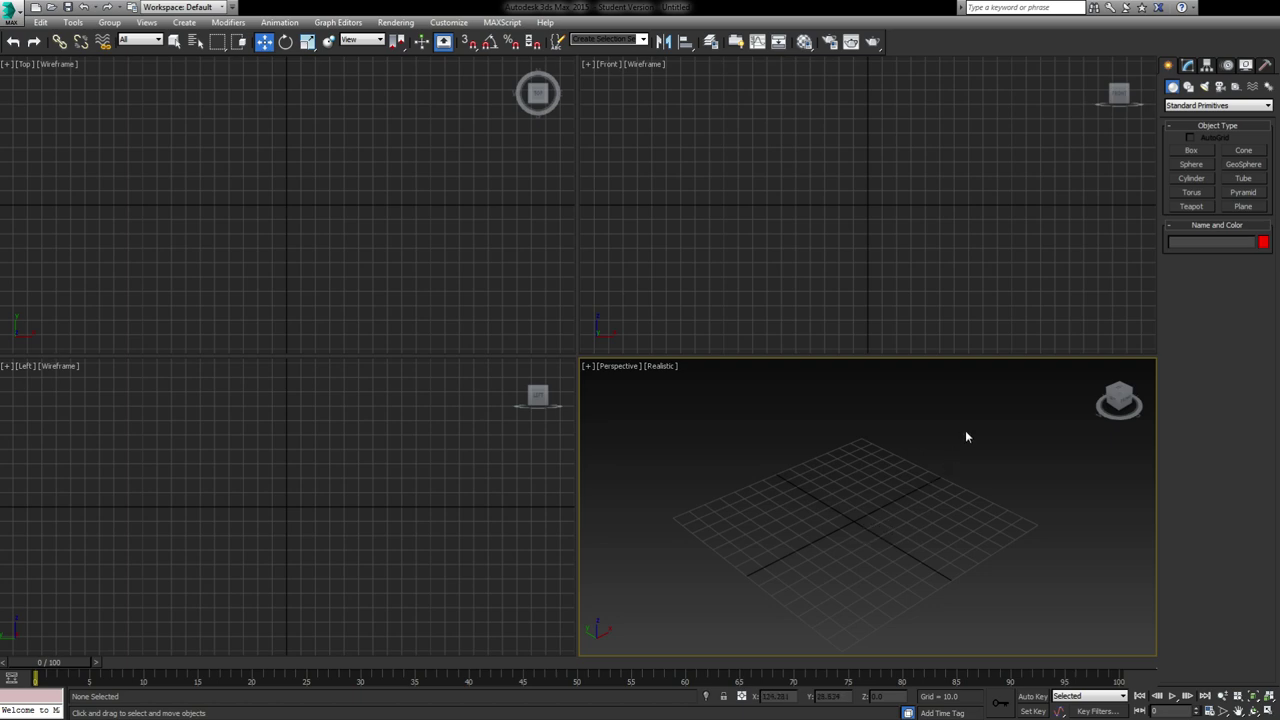
{"action": "left_click", "coordinate": [1192, 178]}
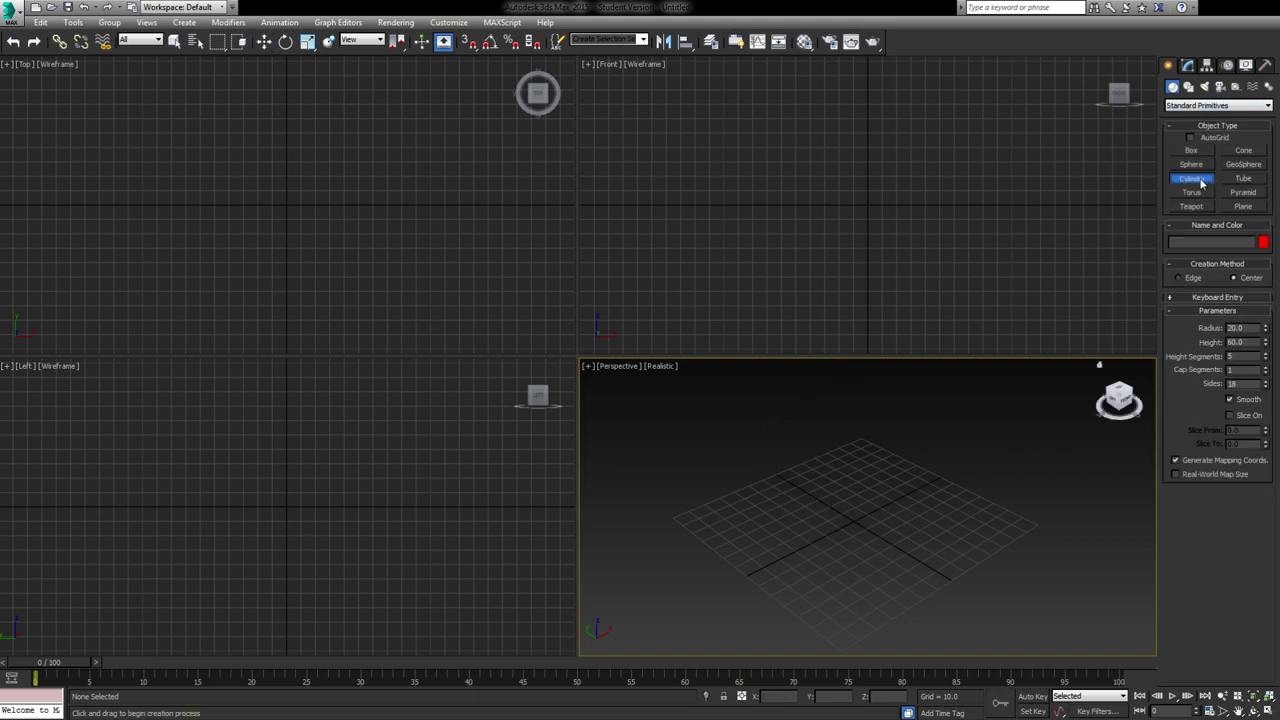
{"action": "left_click", "coordinate": [1211, 298]}
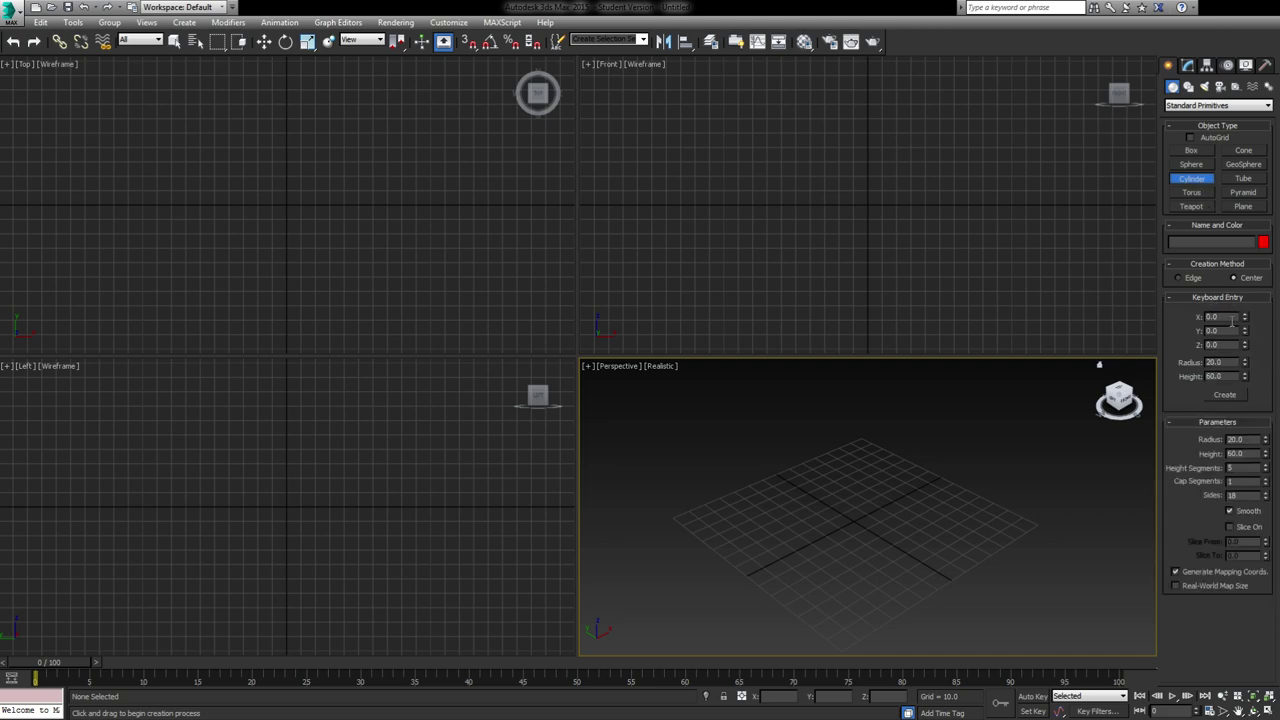
{"action": "left_click", "coordinate": [1224, 394]}
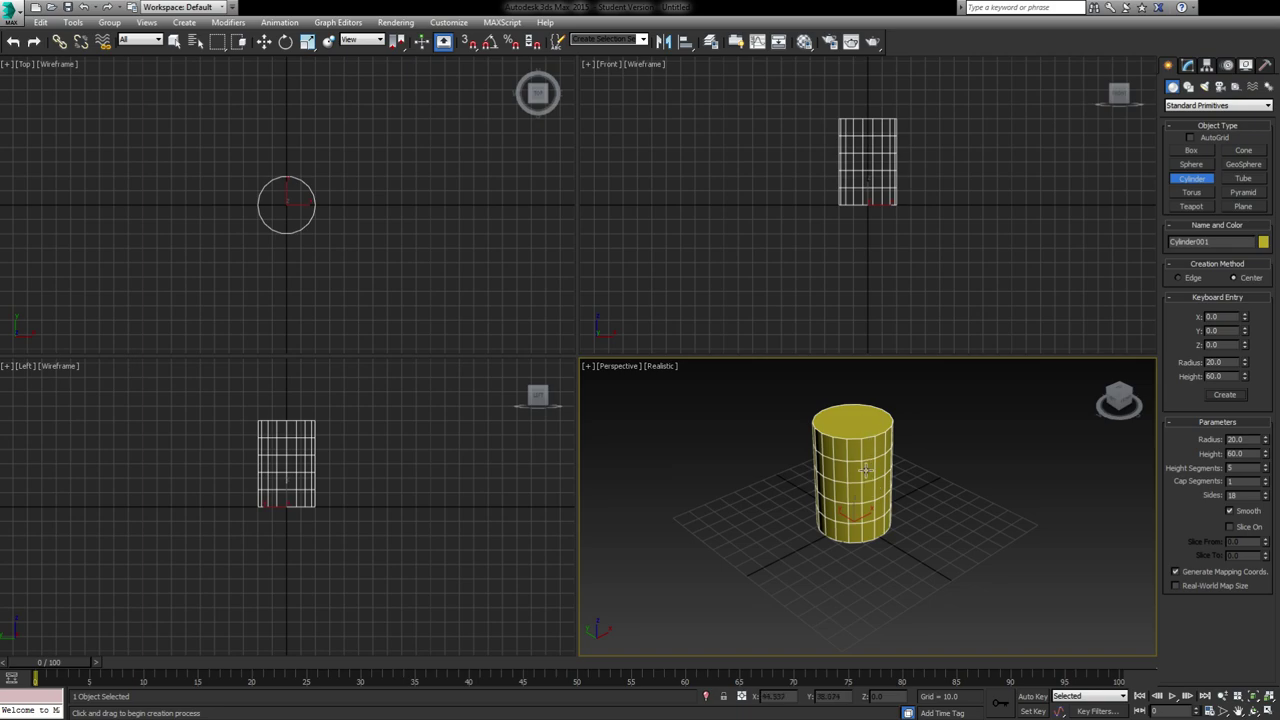
{"action": "left_click", "coordinate": [264, 41]}
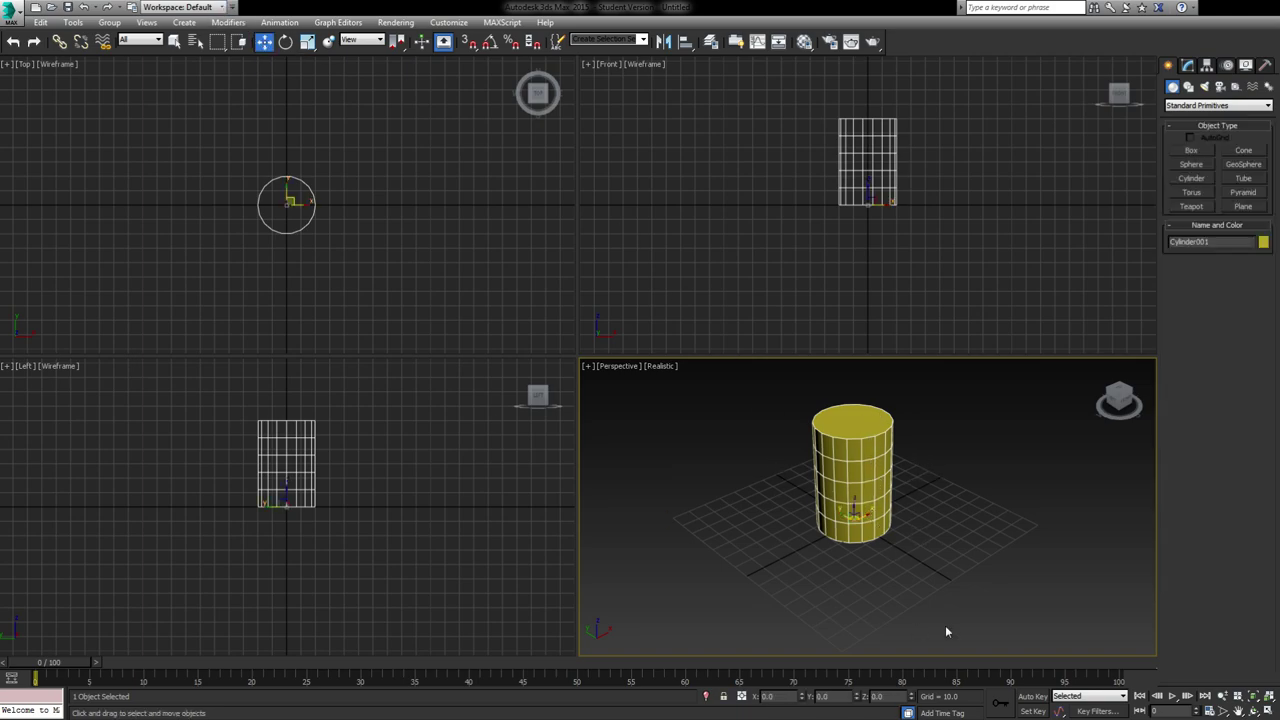
Maximize the Perspective viewport so that only the cylinder's perspective view is displayed
{"action": "middle_click_drag", "start_coordinate": [894, 563], "coordinate": [868, 500], "text": "alt"}
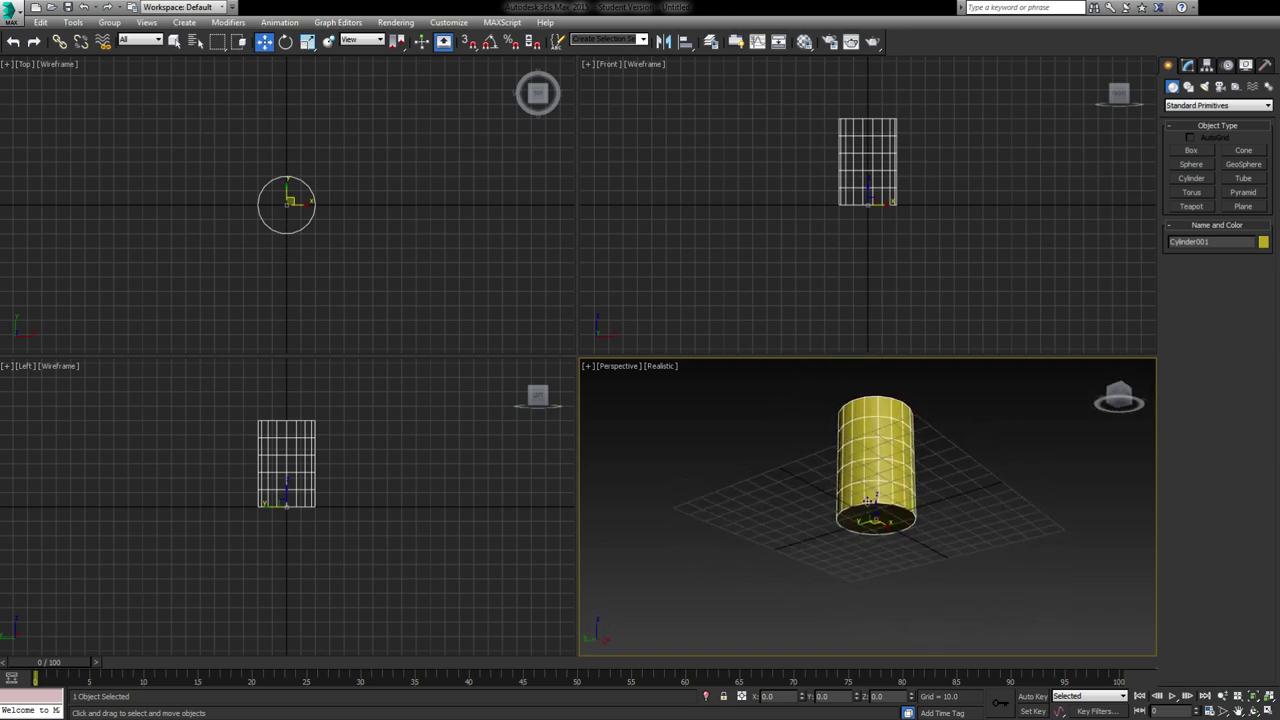
{"action": "scroll", "coordinate": [870, 505], "scroll_direction": "up", "scroll_amount": 5}
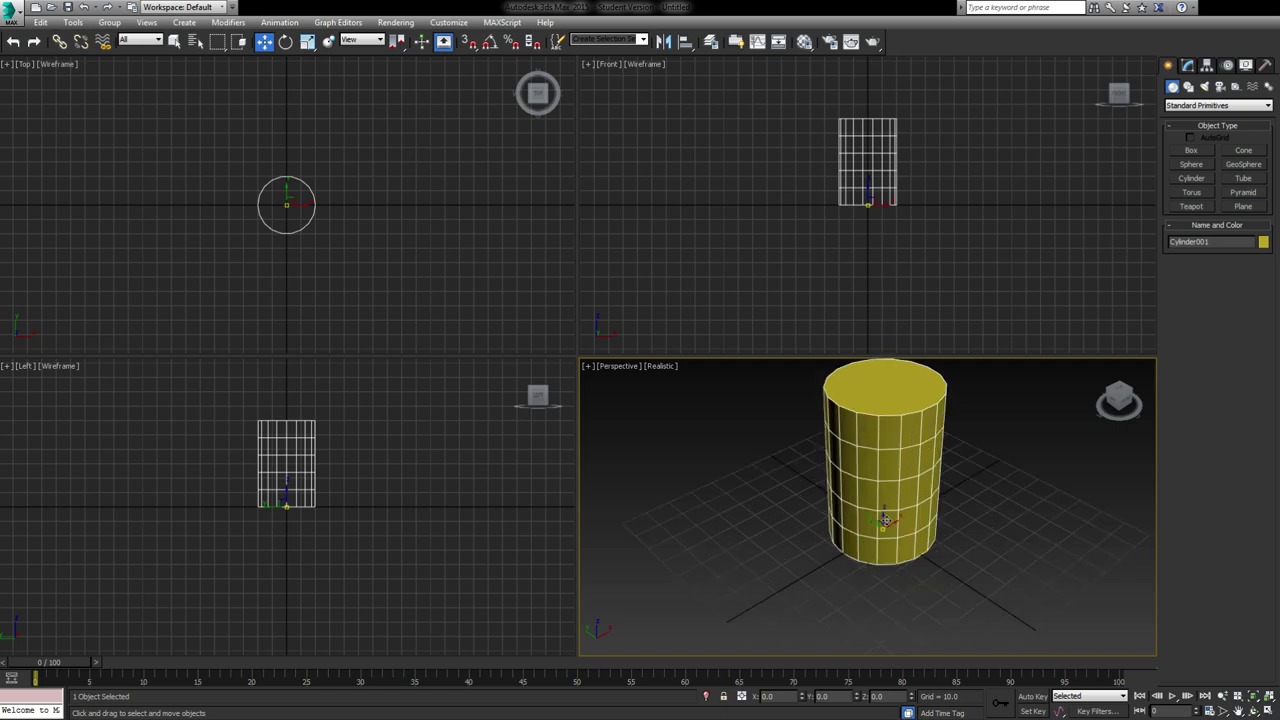
{"action": "scroll", "coordinate": [886, 520], "scroll_direction": "down", "scroll_amount": 2}
{"action": "scroll", "coordinate": [894, 515], "scroll_direction": "down", "scroll_amount": 3}
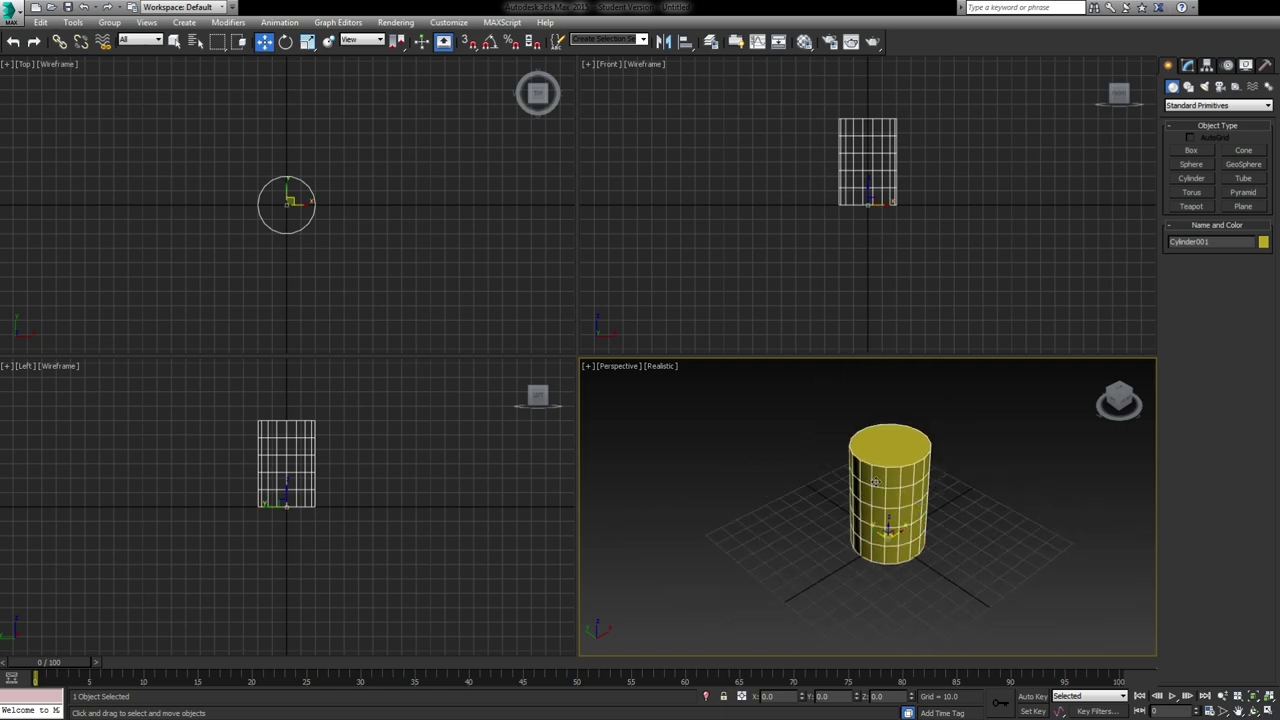
{"action": "left_click", "coordinate": [1270, 711]}
{"action": "scroll", "coordinate": [640, 290], "scroll_direction": "up", "scroll_amount": 3}
{"action": "scroll", "coordinate": [649, 340], "scroll_direction": "down", "scroll_amount": 3}
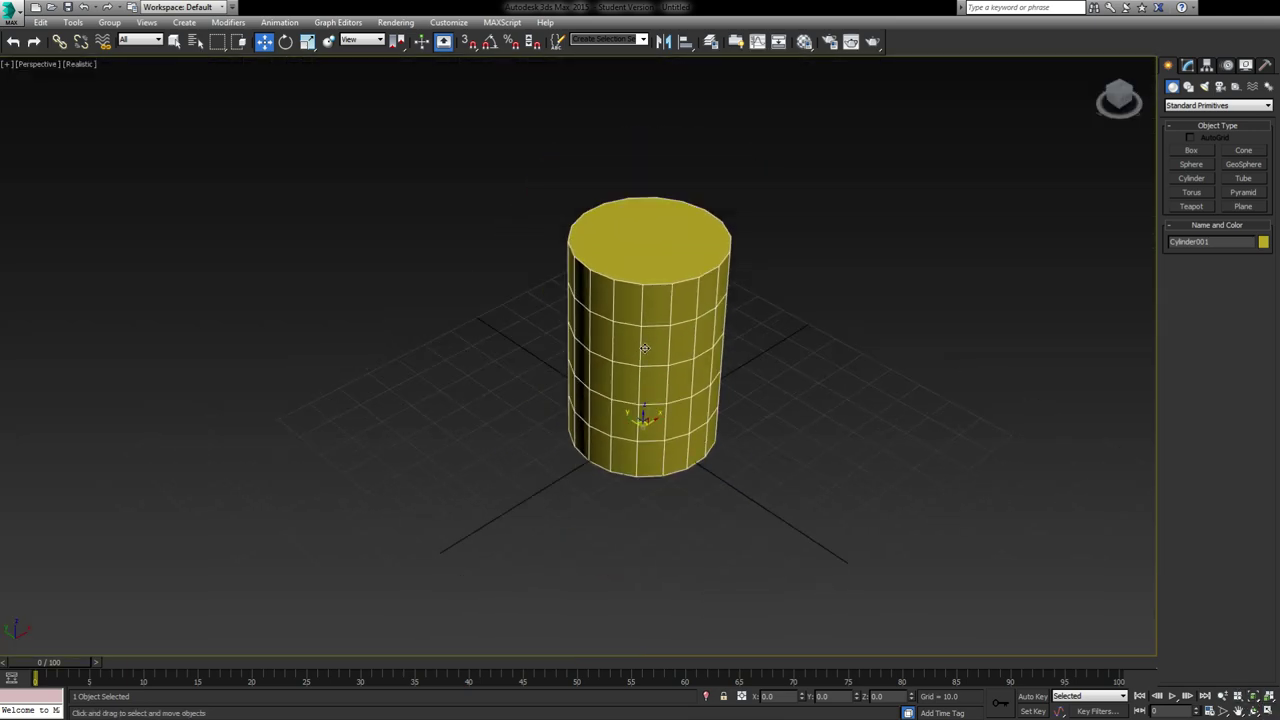
Reduce the cylinder's height segments to 1 and set its number of sides to 20
{"action": "middle_click_drag", "start_coordinate": [636, 432], "coordinate": [626, 338], "text": "alt"}
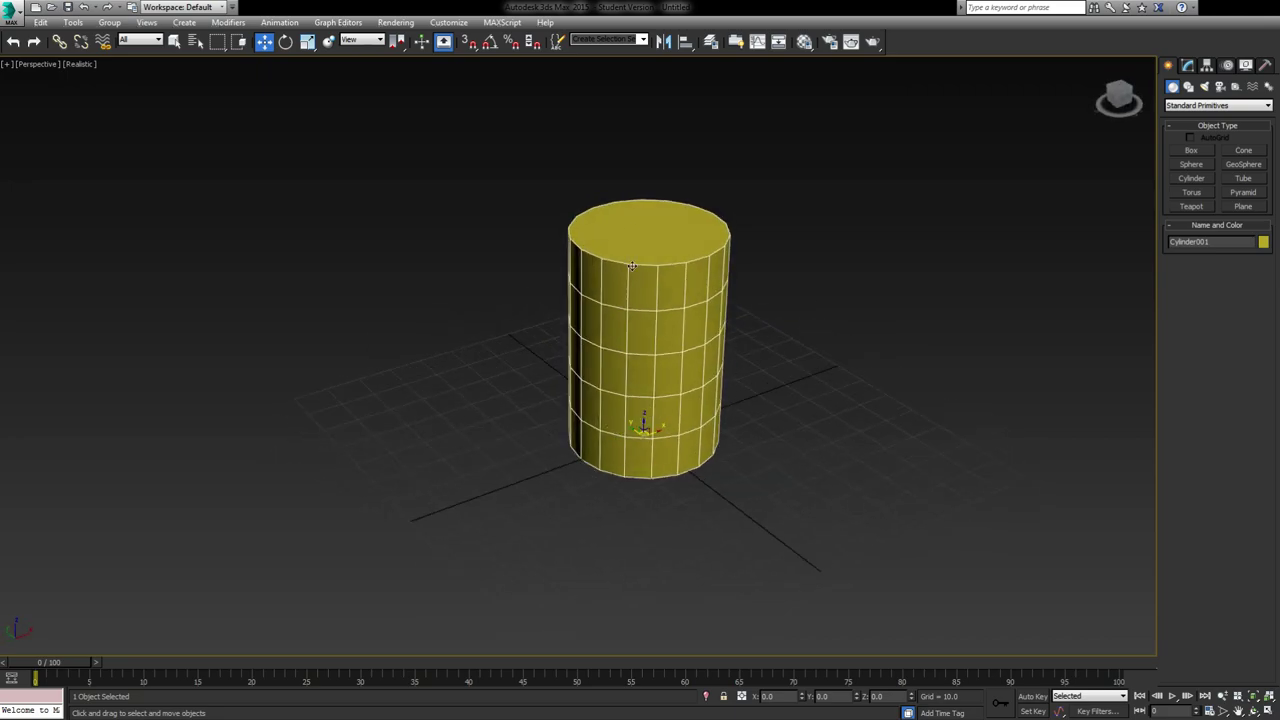
{"action": "middle_click_drag", "start_coordinate": [649, 387], "coordinate": [643, 418]}
{"action": "scroll", "coordinate": [643, 414], "scroll_direction": "up", "scroll_amount": 3}
{"action": "scroll", "coordinate": [676, 414], "scroll_direction": "down", "scroll_amount": 3}
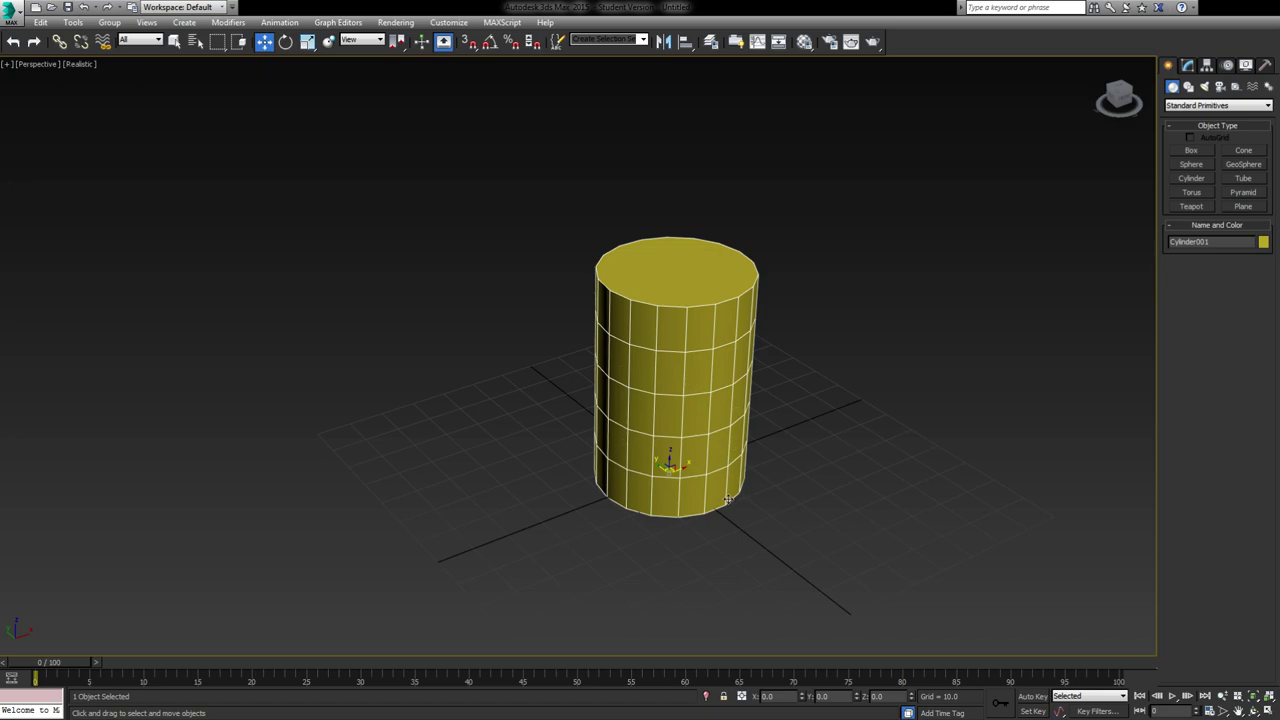
{"action": "left_click", "coordinate": [1188, 65]}
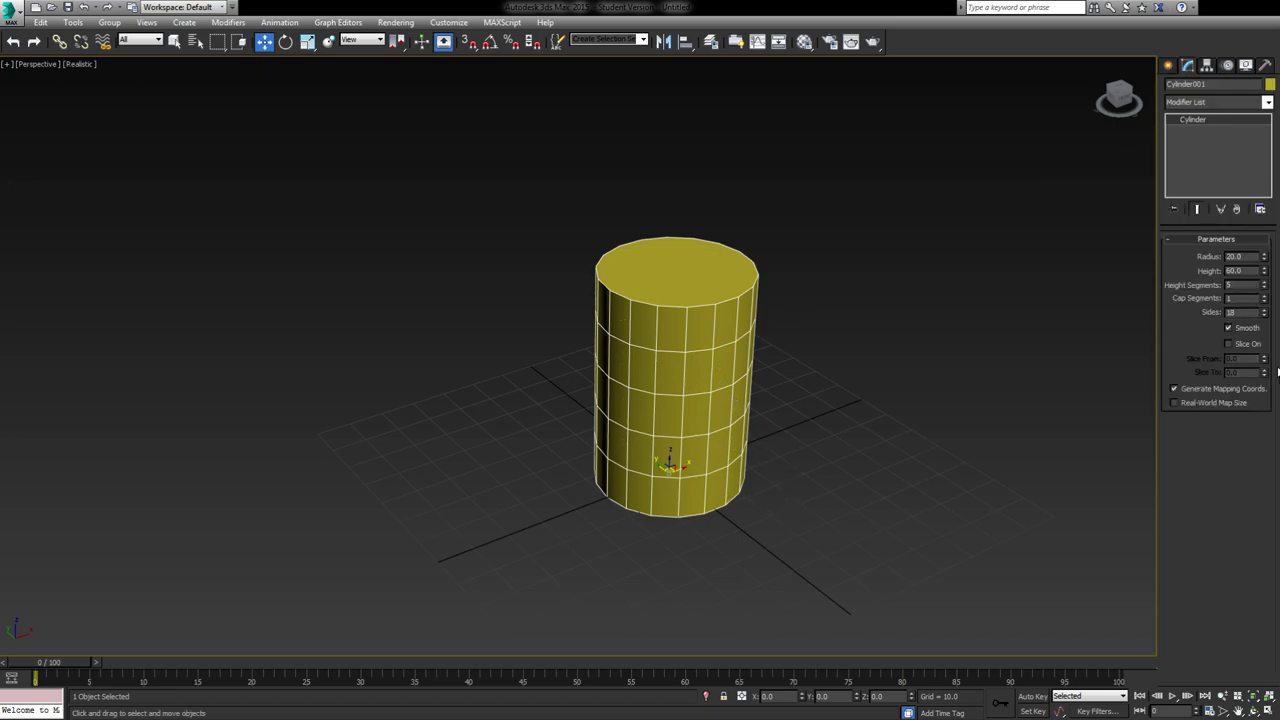
{"action": "right_click", "coordinate": [1264, 287]}
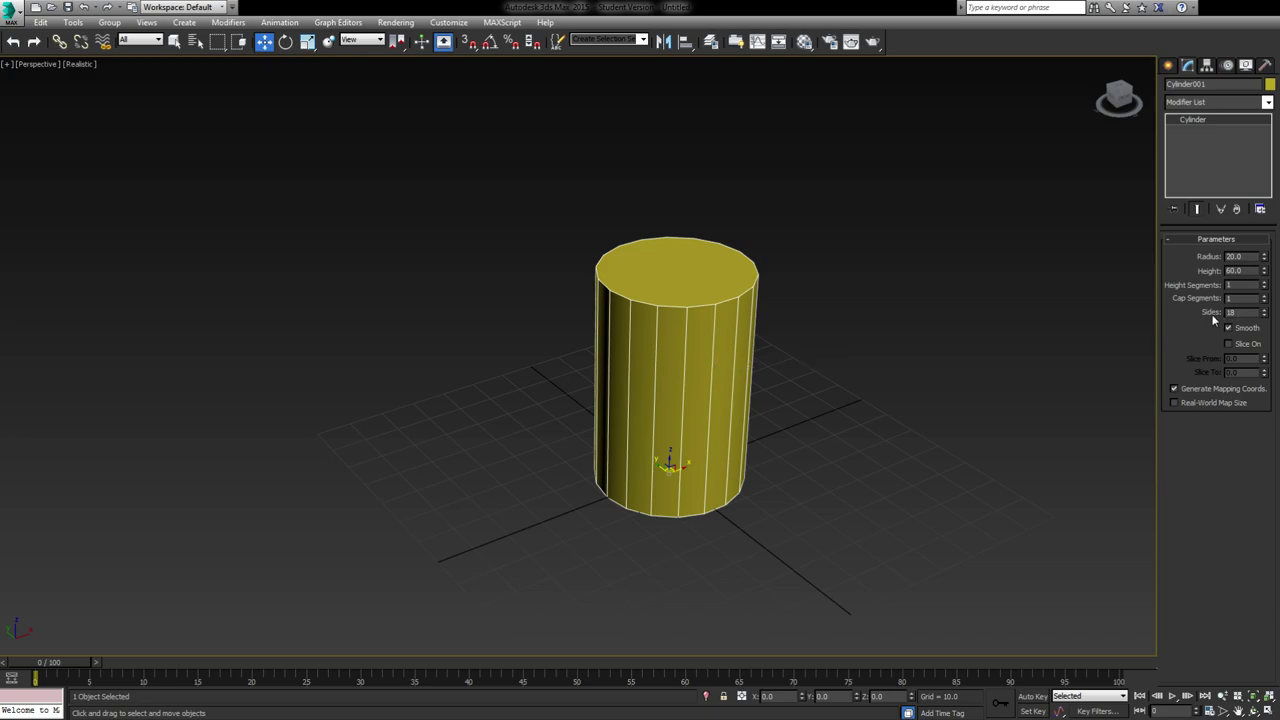
{"action": "double_click", "coordinate": [1238, 312]}
{"action": "type", "text": "20"}
{"action": "key", "text": "Return"}
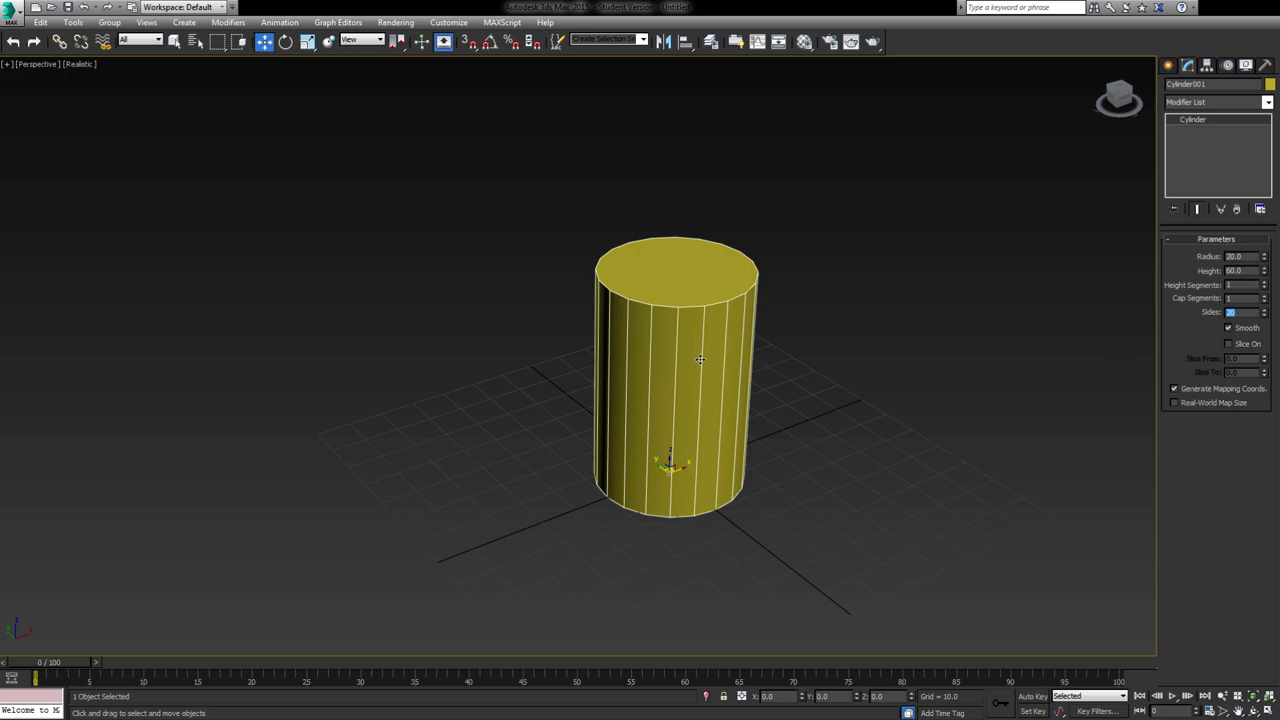
Examine the cylinder's top cap and side faces from several angles and distances
{"action": "middle_click_drag", "start_coordinate": [700, 360], "coordinate": [701, 375]}
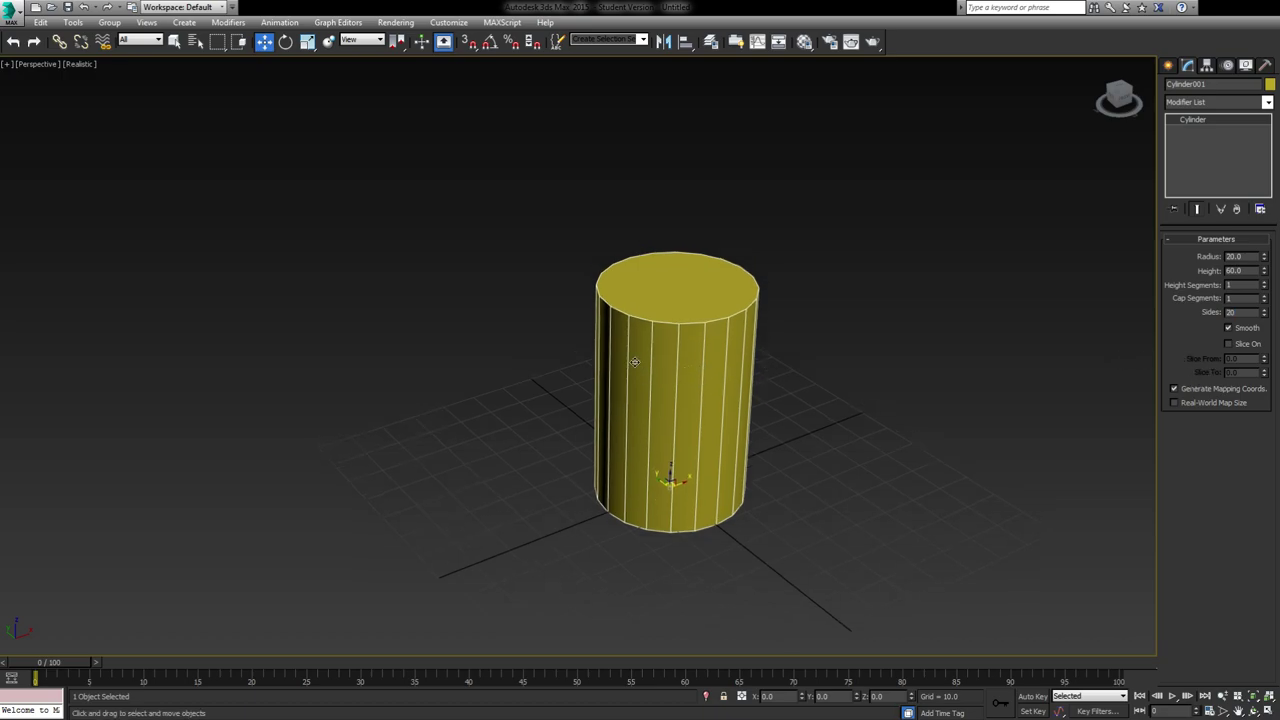
{"action": "mouse_move", "coordinate": [671, 384]}
{"action": "middle_mouse_down", "text": "alt"}
{"action": "mouse_move", "coordinate": [679, 408]}
{"action": "mouse_move", "coordinate": [683, 294]}
{"action": "mouse_move", "coordinate": [676, 409]}
{"action": "mouse_move", "coordinate": [664, 393]}
{"action": "middle_mouse_up", "text": "alt"}
{"action": "scroll", "coordinate": [664, 392], "scroll_direction": "up", "scroll_amount": 2}
{"action": "scroll", "coordinate": [664, 393], "scroll_direction": "down", "scroll_amount": 2}
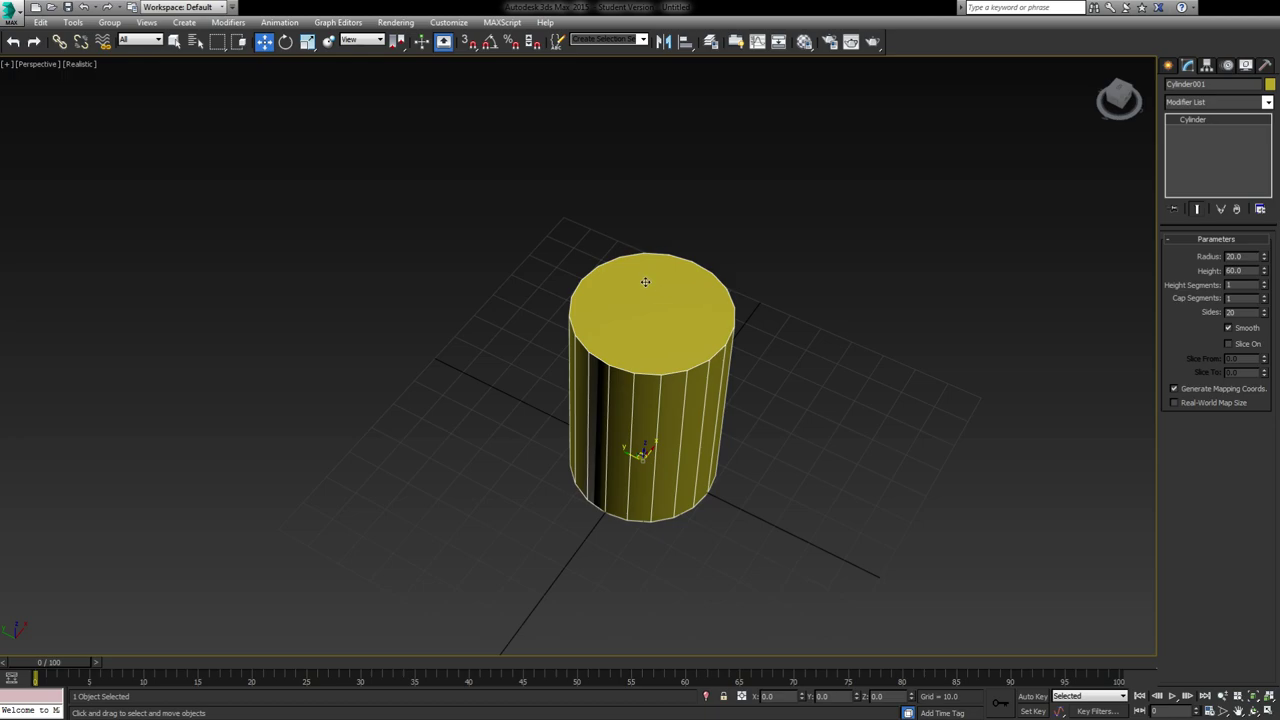
{"action": "scroll", "coordinate": [640, 320], "scroll_direction": "up", "scroll_amount": 5}
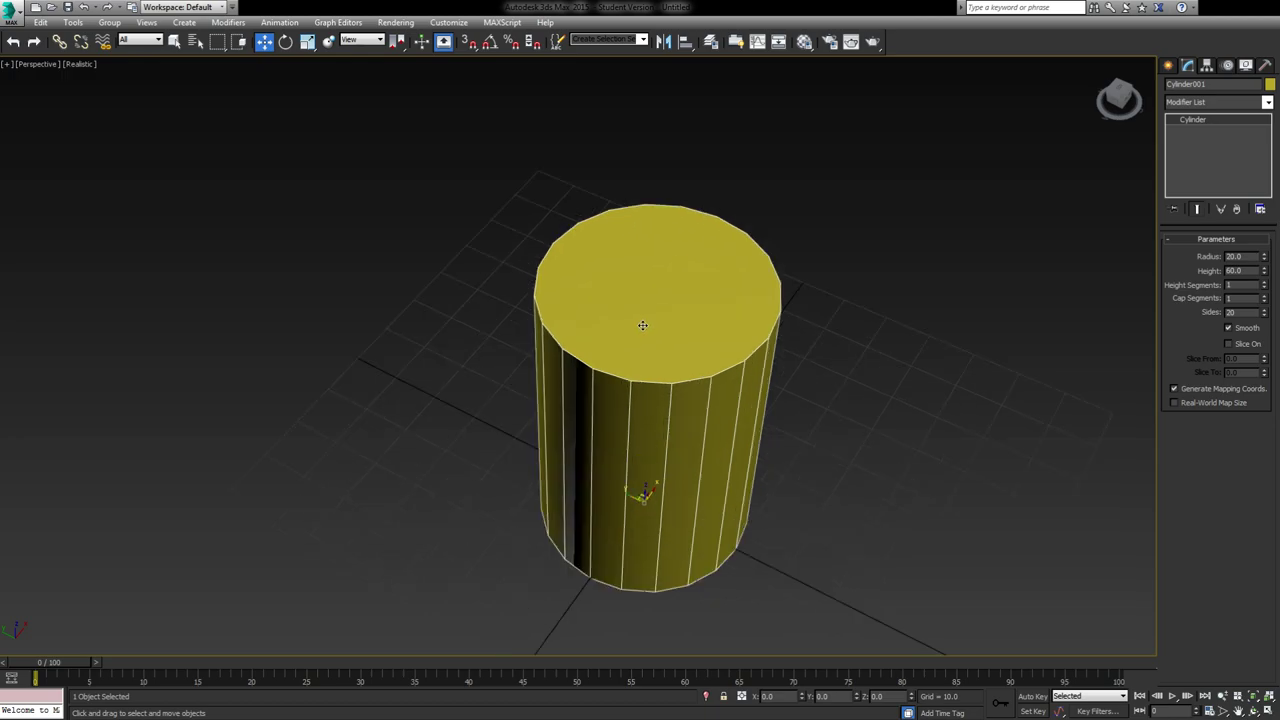
{"action": "middle_click_drag", "start_coordinate": [678, 351], "coordinate": [649, 374]}
{"action": "scroll", "coordinate": [650, 376], "scroll_direction": "up", "scroll_amount": 3}
{"action": "scroll", "coordinate": [667, 398], "scroll_direction": "down", "scroll_amount": 3}
{"action": "middle_click_drag", "start_coordinate": [656, 421], "coordinate": [683, 349]}
{"action": "mouse_move", "coordinate": [662, 492]}
{"action": "middle_mouse_down", "text": "alt"}
{"action": "mouse_move", "coordinate": [666, 277]}
{"action": "mouse_move", "coordinate": [666, 483]}
{"action": "middle_mouse_up", "text": "alt"}
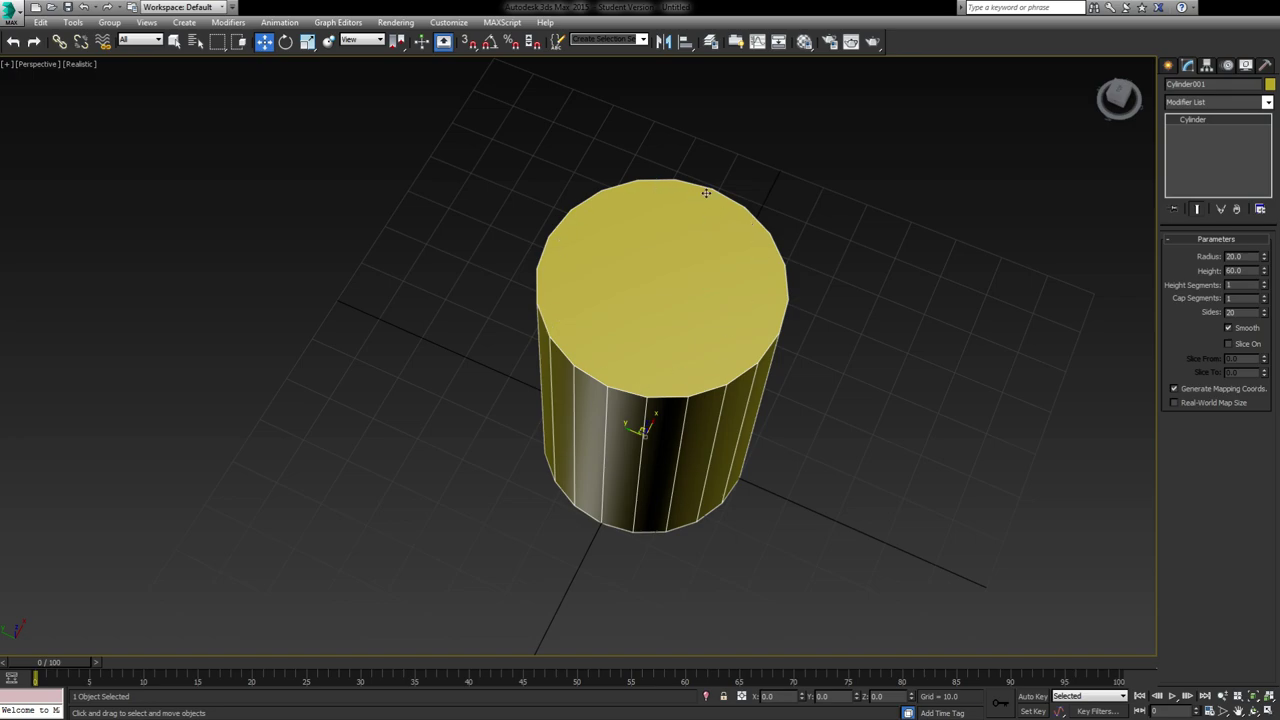
{"action": "middle_click_drag", "start_coordinate": [675, 386], "coordinate": [673, 370]}
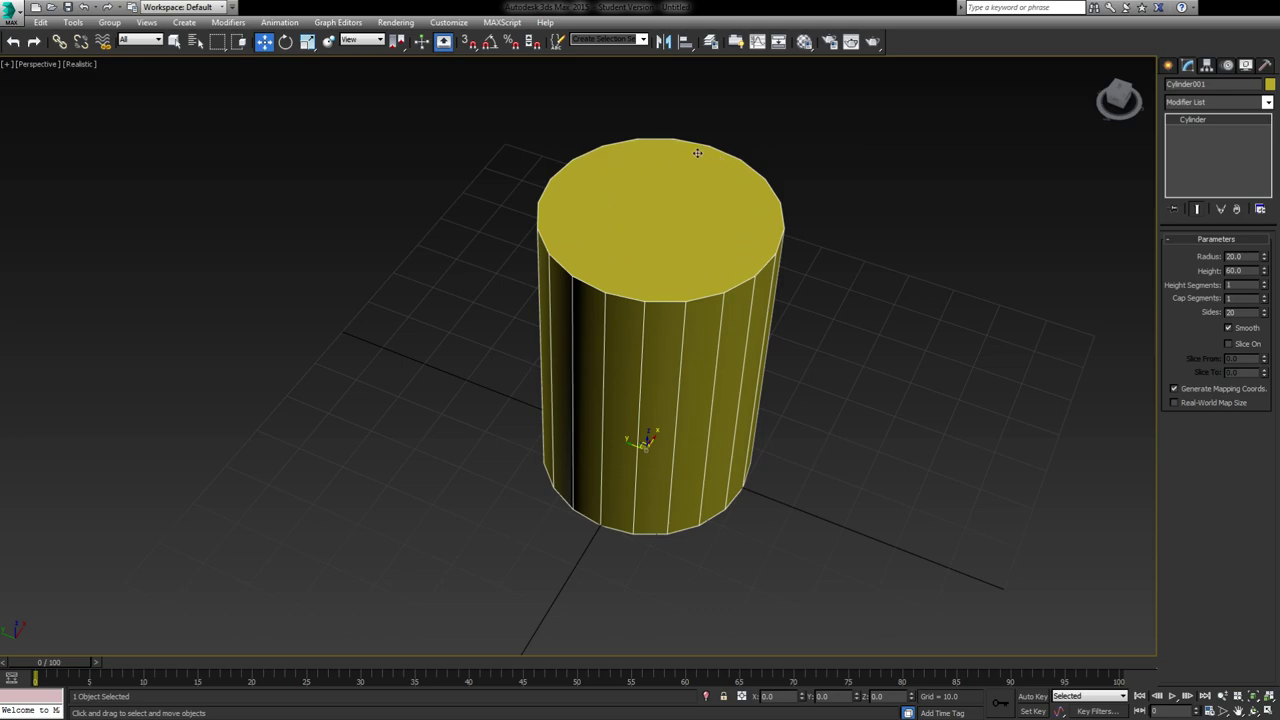
{"action": "mouse_move", "coordinate": [712, 398]}
{"action": "middle_mouse_down", "text": "alt"}
{"action": "mouse_move", "coordinate": [723, 340]}
{"action": "mouse_move", "coordinate": [724, 401]}
{"action": "middle_mouse_up", "text": "alt"}
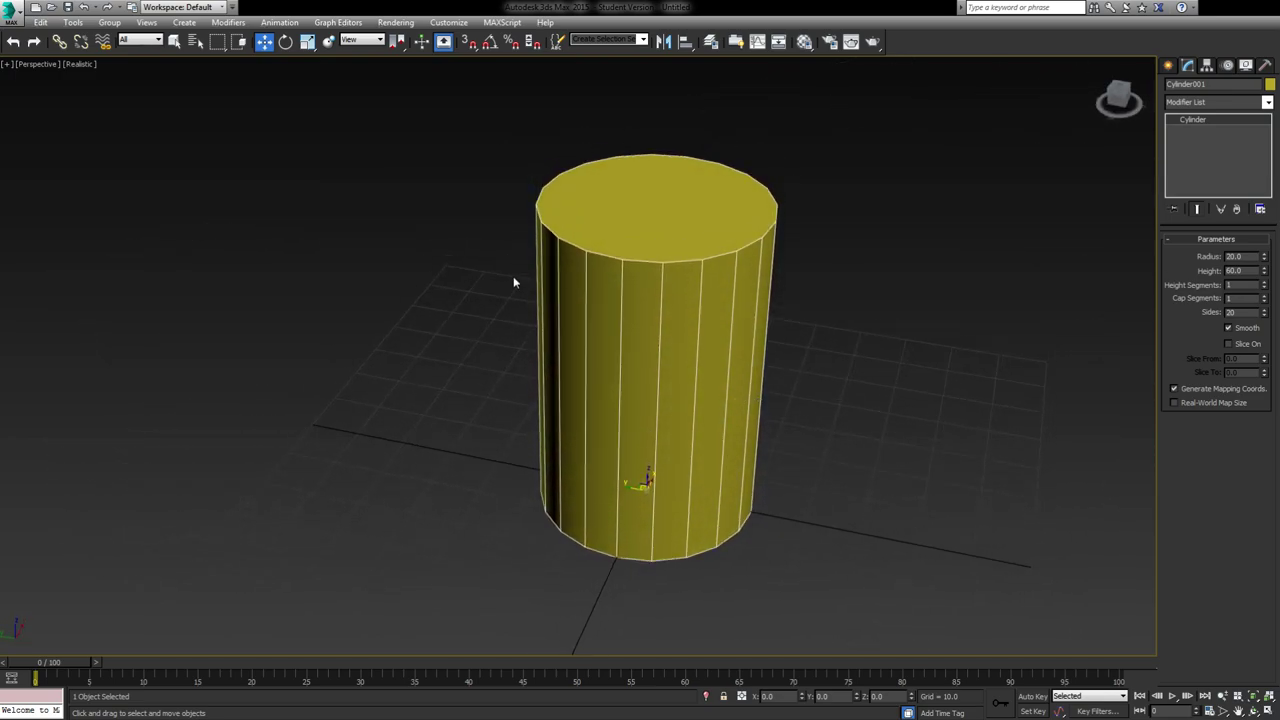
{"action": "middle_click_drag", "start_coordinate": [651, 257], "coordinate": [696, 277]}
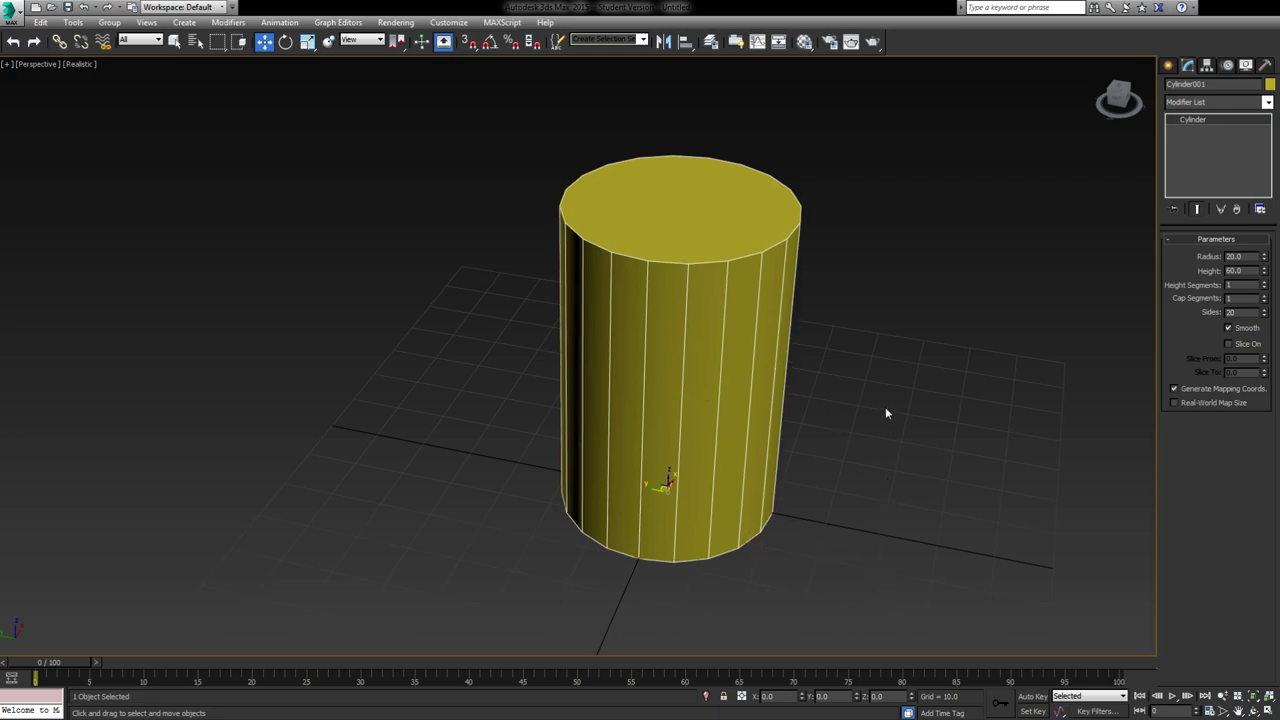
Add an Edit Poly modifier on top of the cylinder
{"action": "left_click", "coordinate": [1227, 104]}
{"action": "left_click", "coordinate": [1200, 368]}
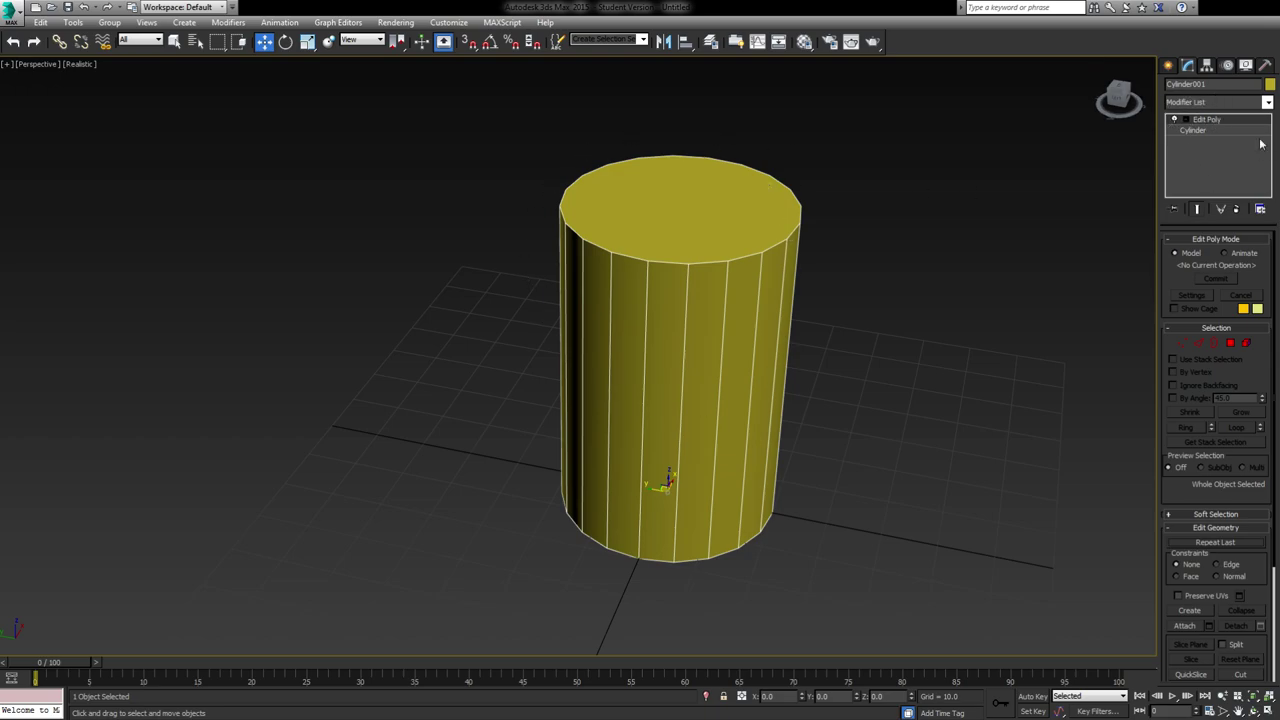
{"action": "middle_click_drag", "start_coordinate": [703, 243], "coordinate": [731, 240]}
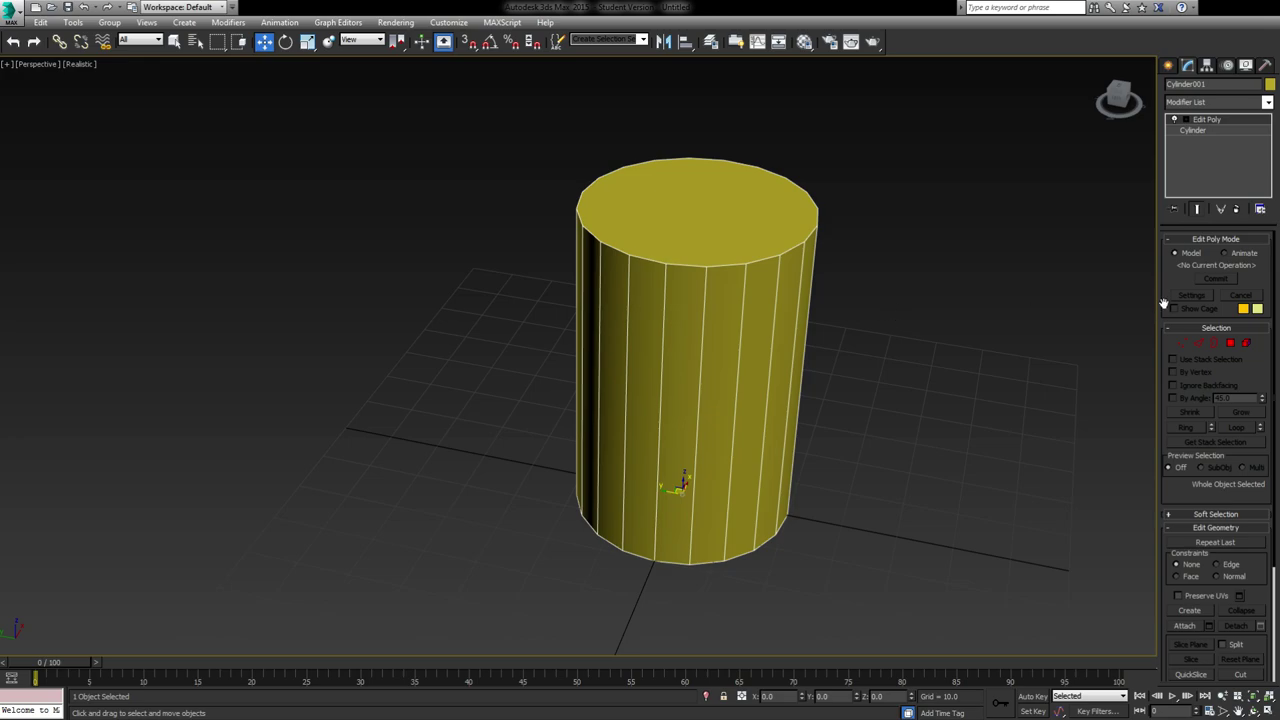
Select the cylinder's top cap polygon and inset it slightly to form a thin rim
{"action": "left_click", "coordinate": [1230, 343]}
{"action": "left_click", "coordinate": [708, 229]}
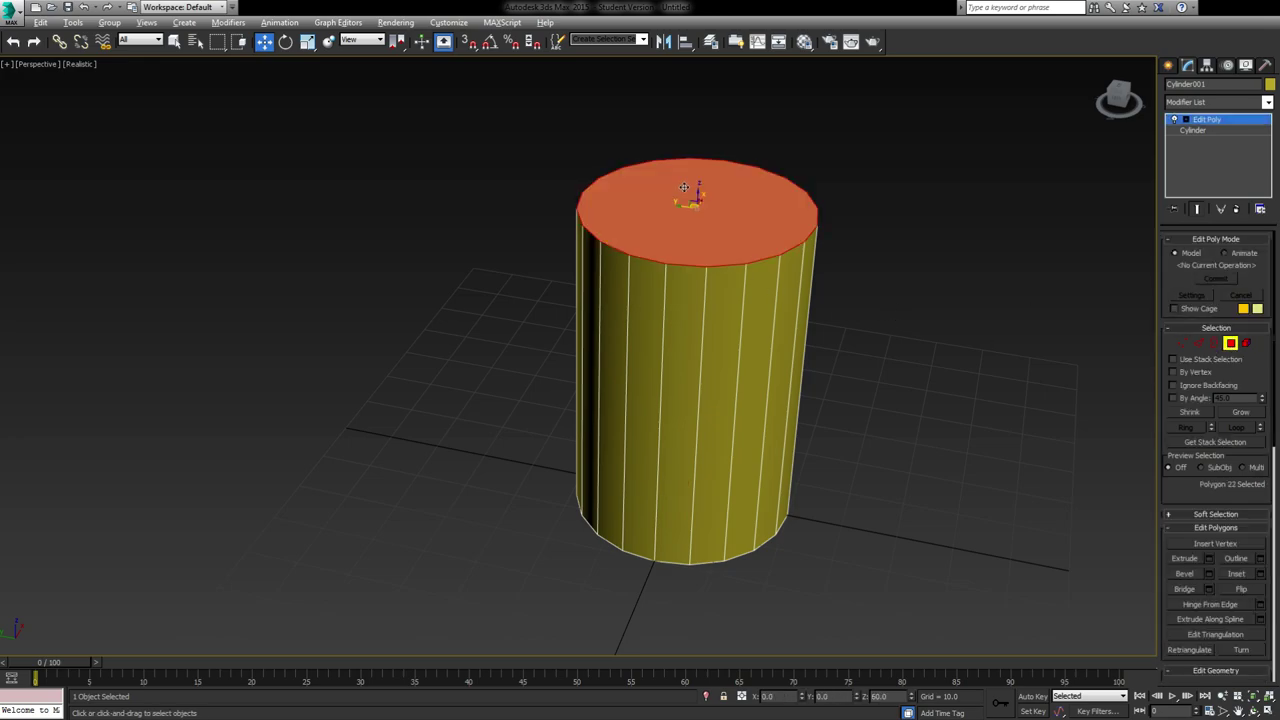
{"action": "middle_click_drag", "start_coordinate": [708, 229], "coordinate": [750, 128], "text": "alt"}
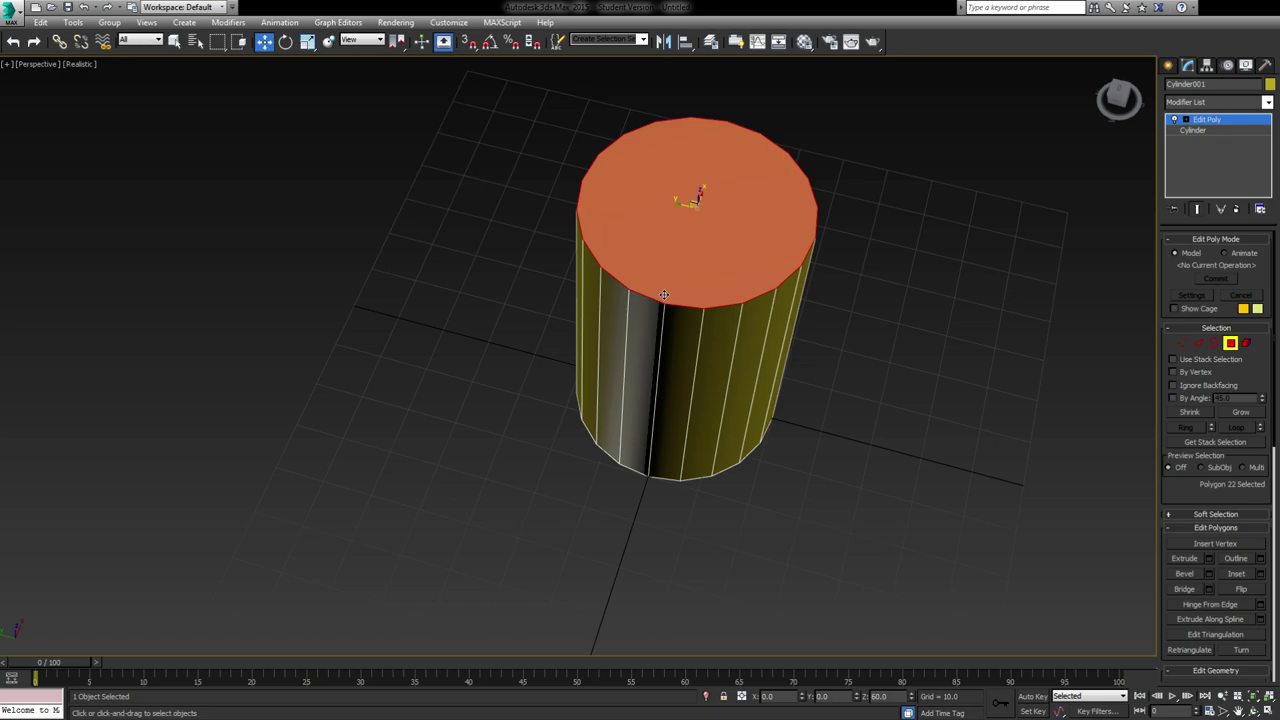
{"action": "middle_click_drag", "start_coordinate": [813, 216], "coordinate": [687, 323], "text": "alt"}
{"action": "scroll", "coordinate": [687, 323], "scroll_direction": "up", "scroll_amount": 3}
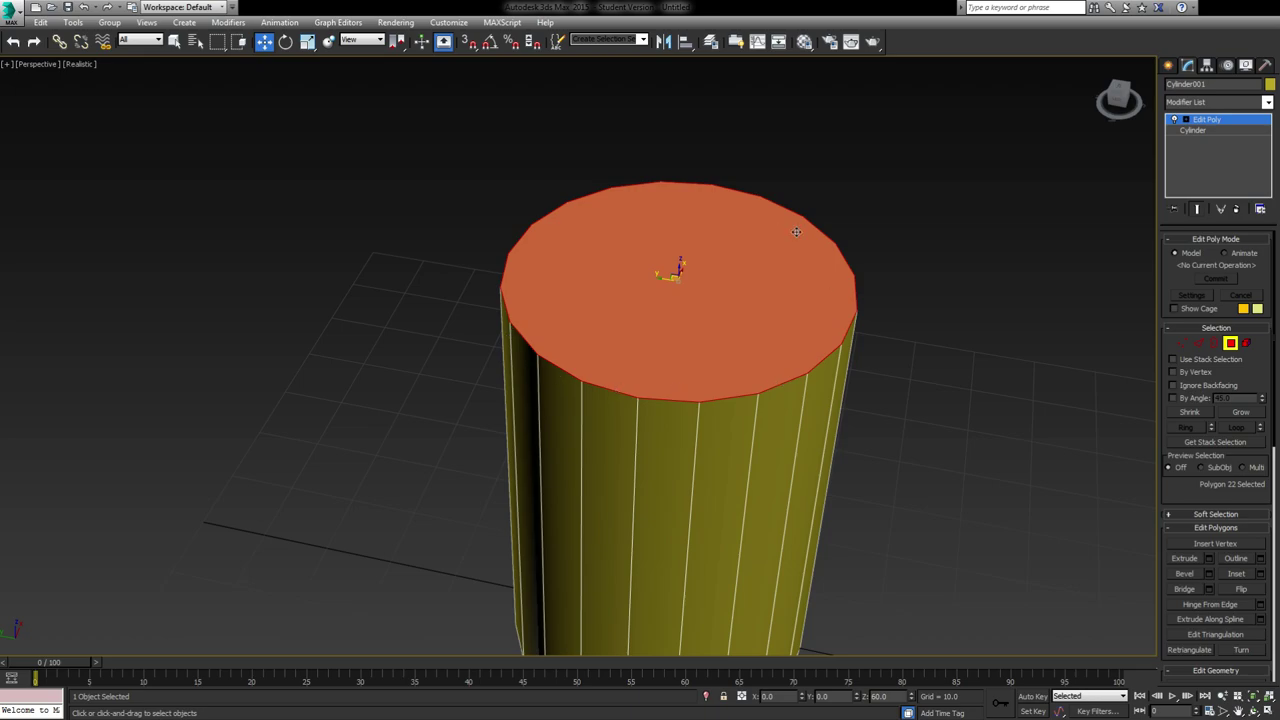
{"action": "left_click", "coordinate": [1260, 574]}
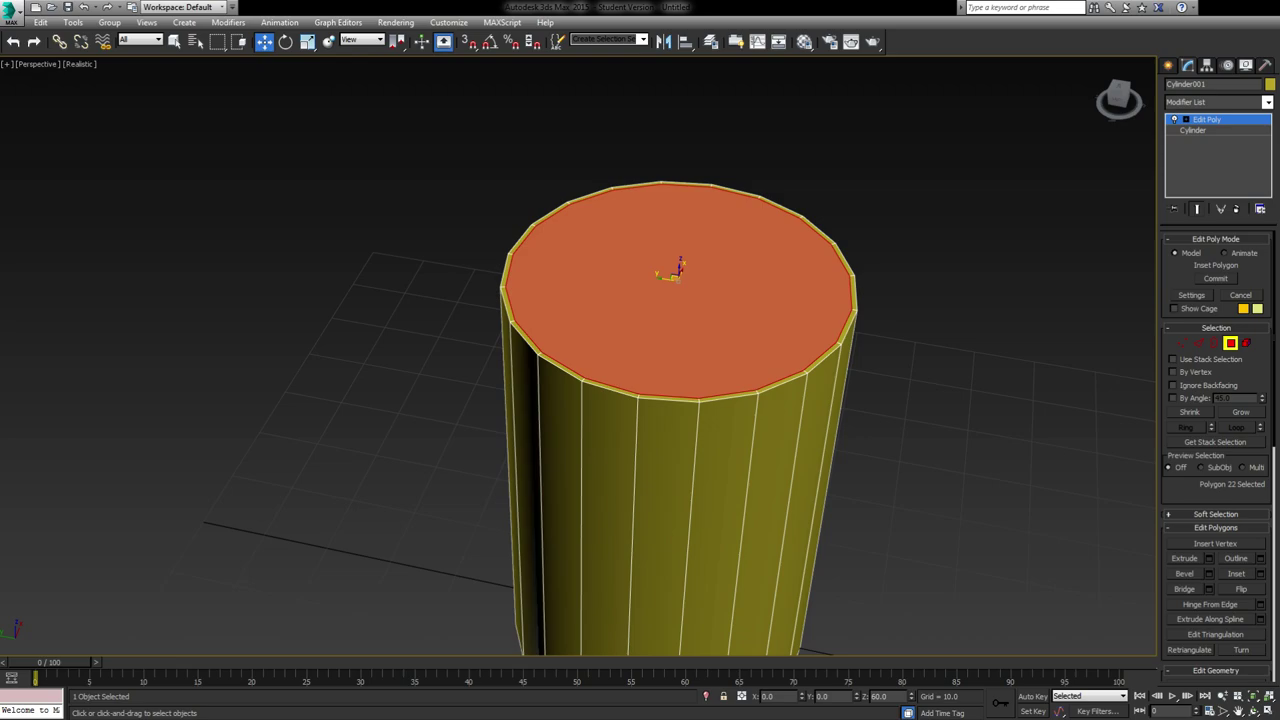
{"action": "left_click", "coordinate": [583, 402]}
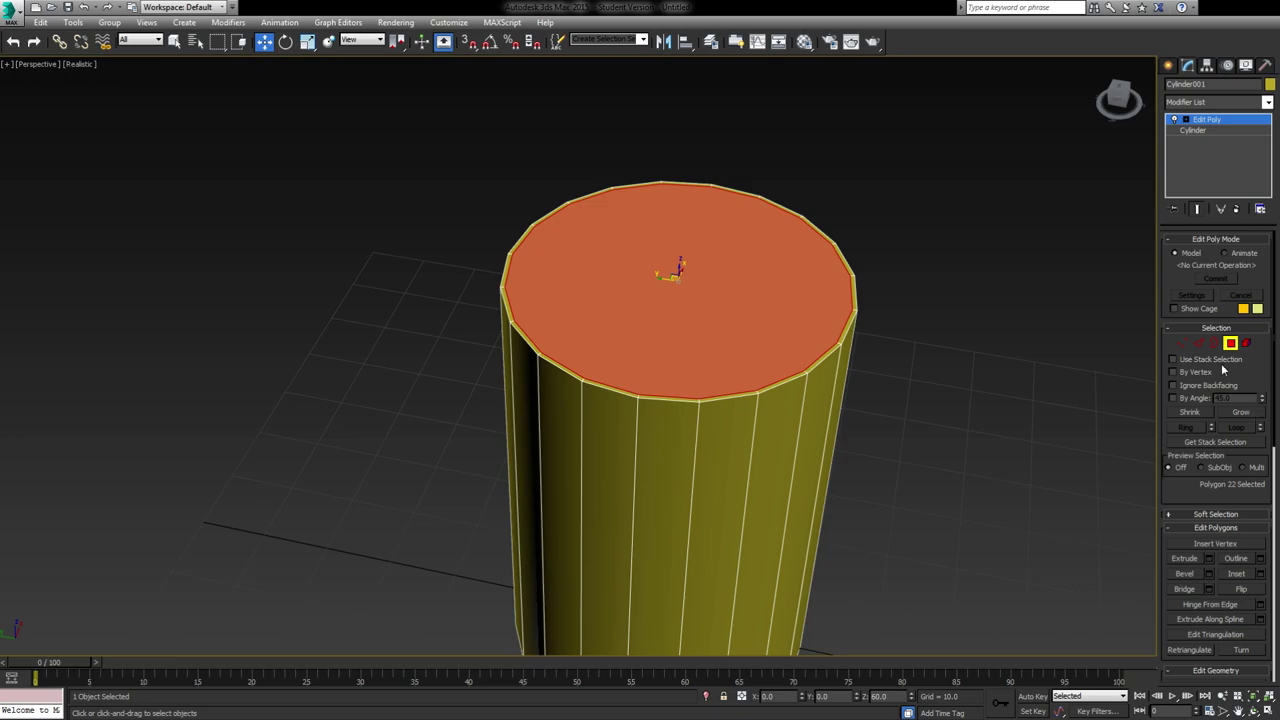
Extrude the inset top polygon downward to about Z 59.1, making a shallow recess inside the rim
{"action": "scroll", "coordinate": [1222, 370], "scroll_direction": "down", "scroll_amount": 5}
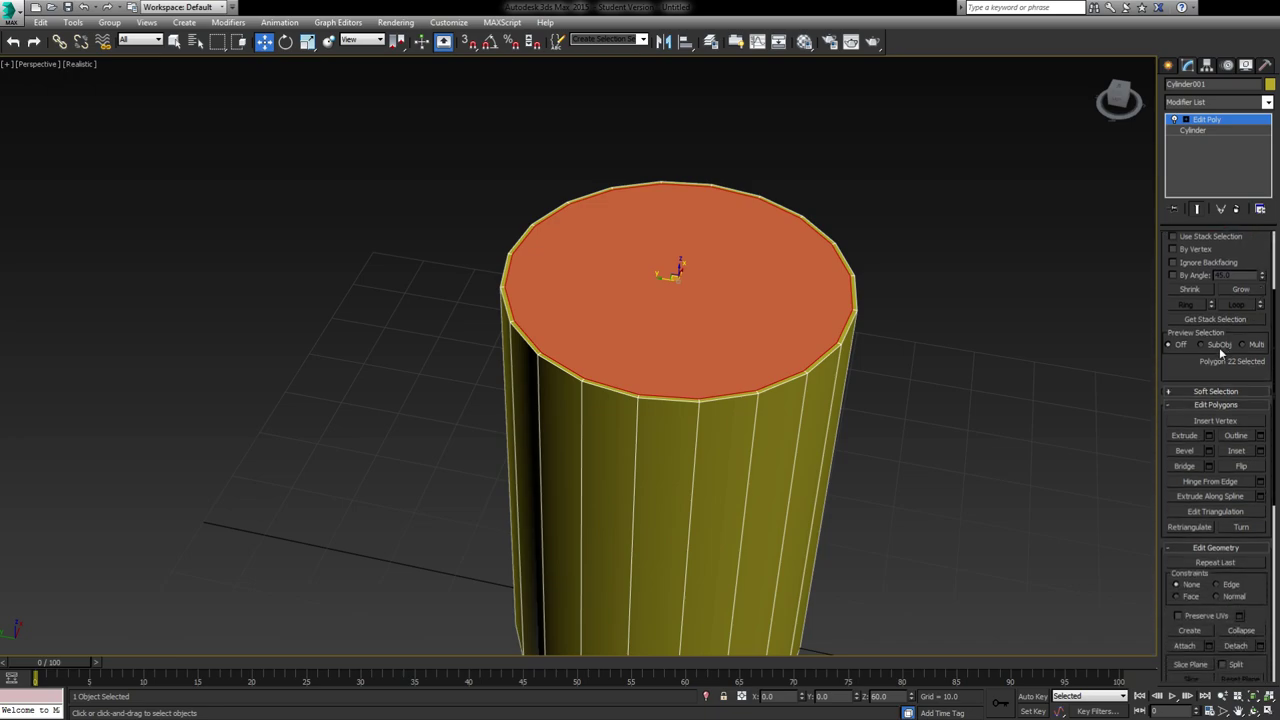
{"action": "scroll", "coordinate": [1190, 374], "scroll_direction": "down", "scroll_amount": 5}
{"action": "scroll", "coordinate": [1263, 492], "scroll_direction": "up", "scroll_amount": 6}
{"action": "scroll", "coordinate": [1256, 270], "scroll_direction": "up", "scroll_amount": 4}
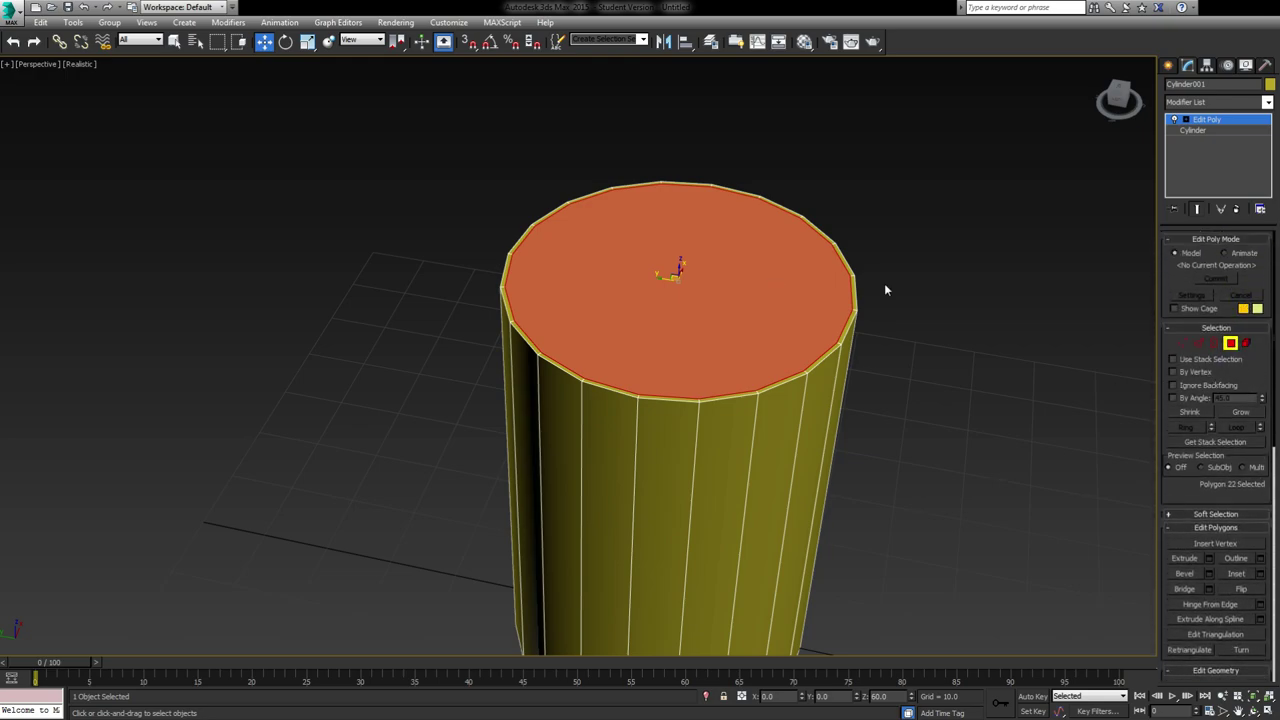
{"action": "left_click", "coordinate": [1209, 559]}
{"action": "left_click_drag", "start_coordinate": [589, 363], "coordinate": [589, 320]}
{"action": "middle_click_drag", "start_coordinate": [746, 400], "coordinate": [760, 374], "text": "alt"}
{"action": "scroll", "coordinate": [760, 374], "scroll_direction": "up", "scroll_amount": 3}
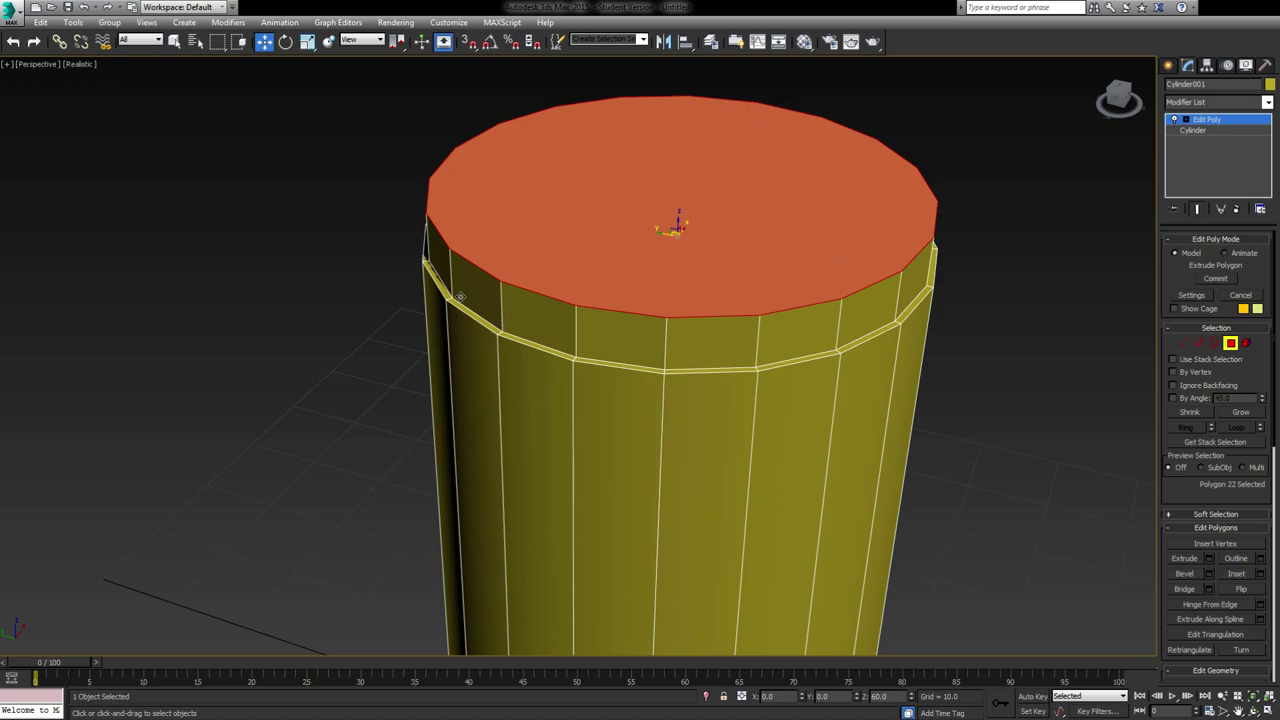
{"action": "left_click_drag", "start_coordinate": [589, 391], "coordinate": [589, 440]}
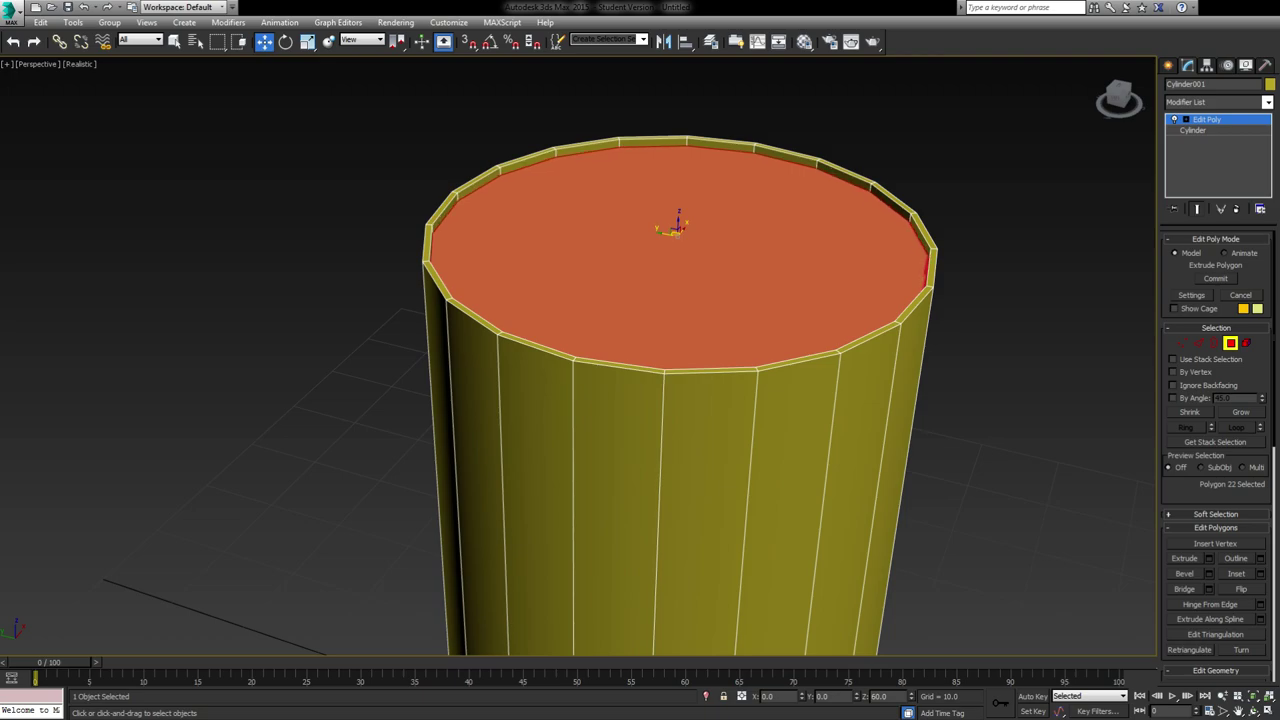
{"action": "middle_click_drag", "start_coordinate": [587, 419], "coordinate": [589, 384], "text": "alt"}
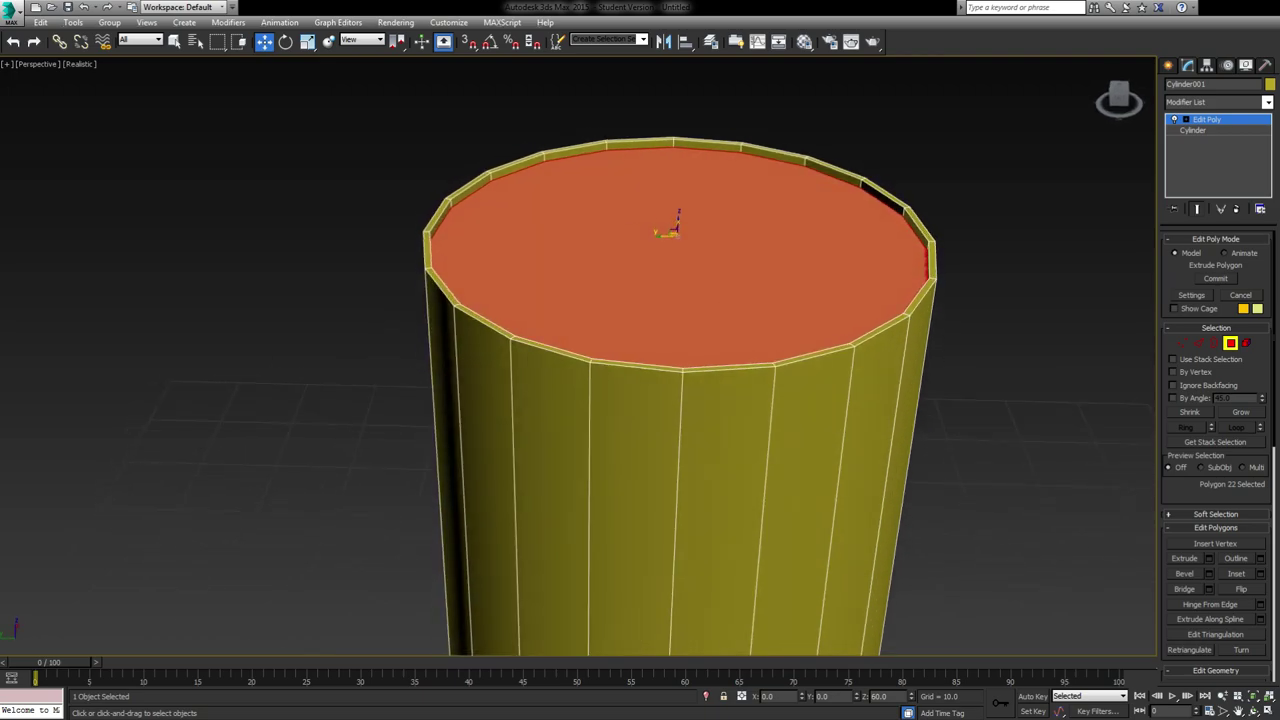
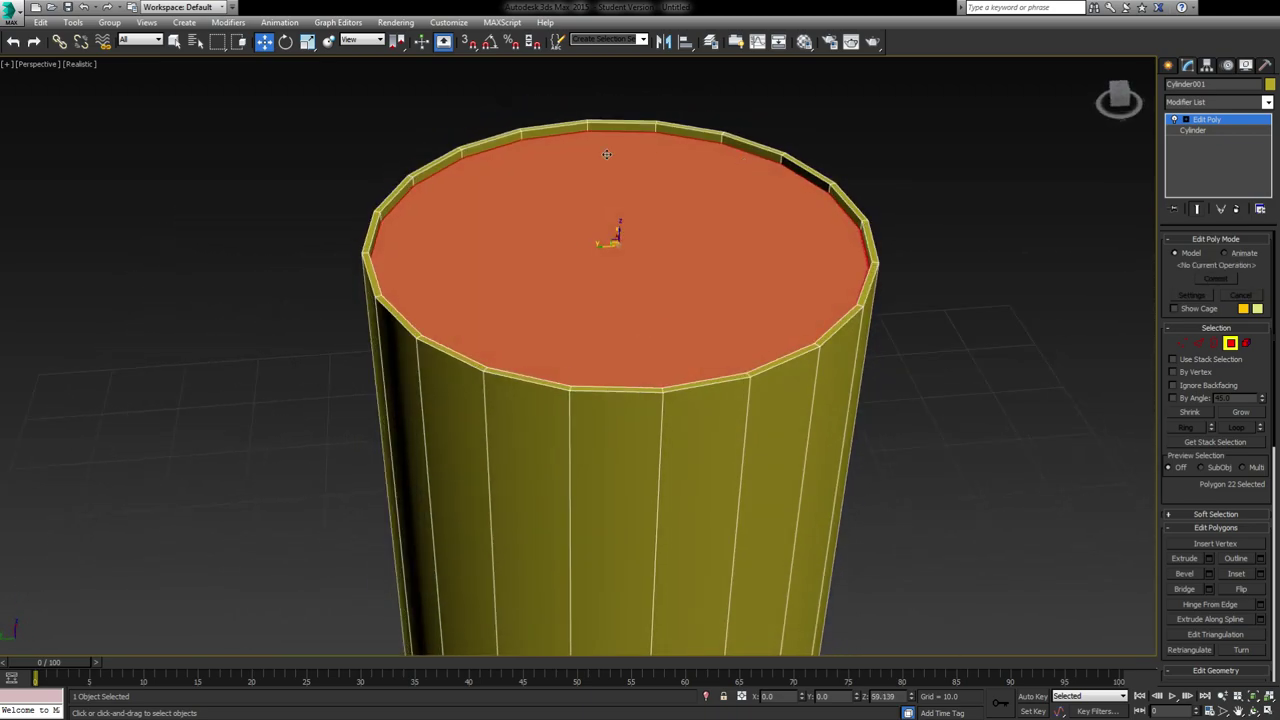
{"action": "middle_click_drag", "start_coordinate": [736, 329], "coordinate": [822, 303], "text": "alt"}
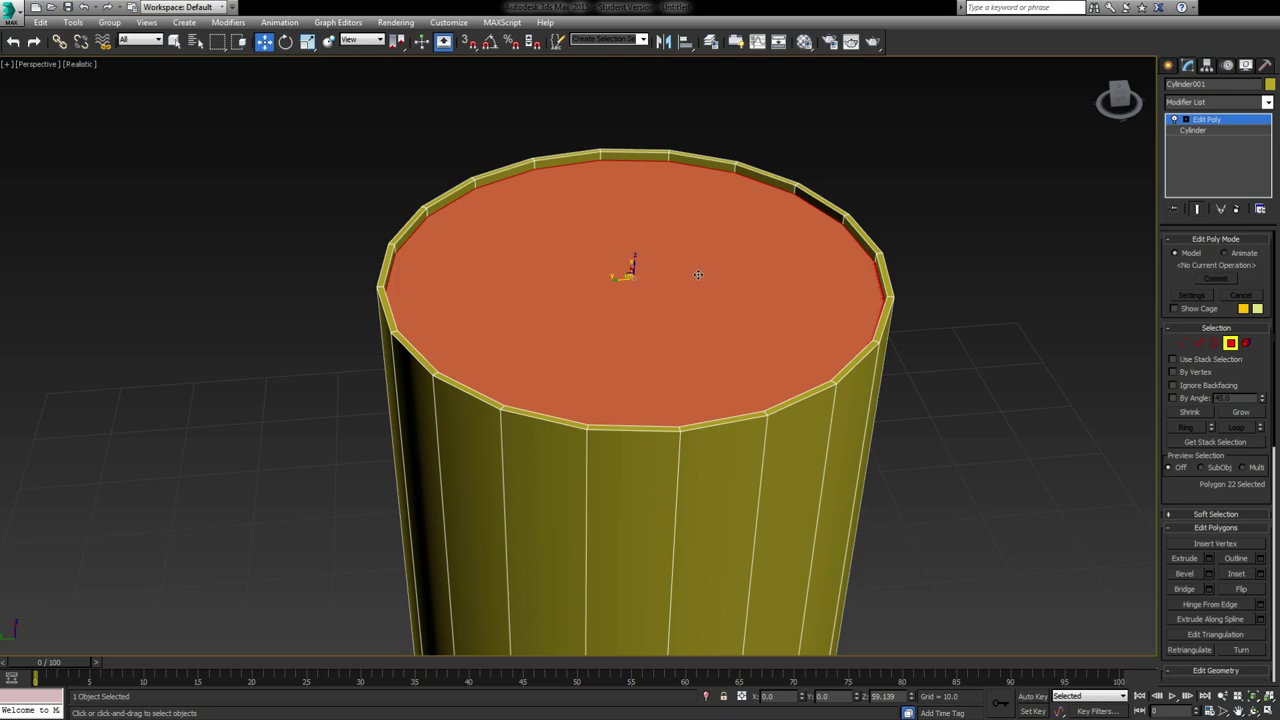
Inset the recessed top polygon almost to its centre, leaving a tiny polygon surrounded by radial faces
{"action": "middle_click_drag", "start_coordinate": [696, 245], "coordinate": [710, 160], "text": "alt"}
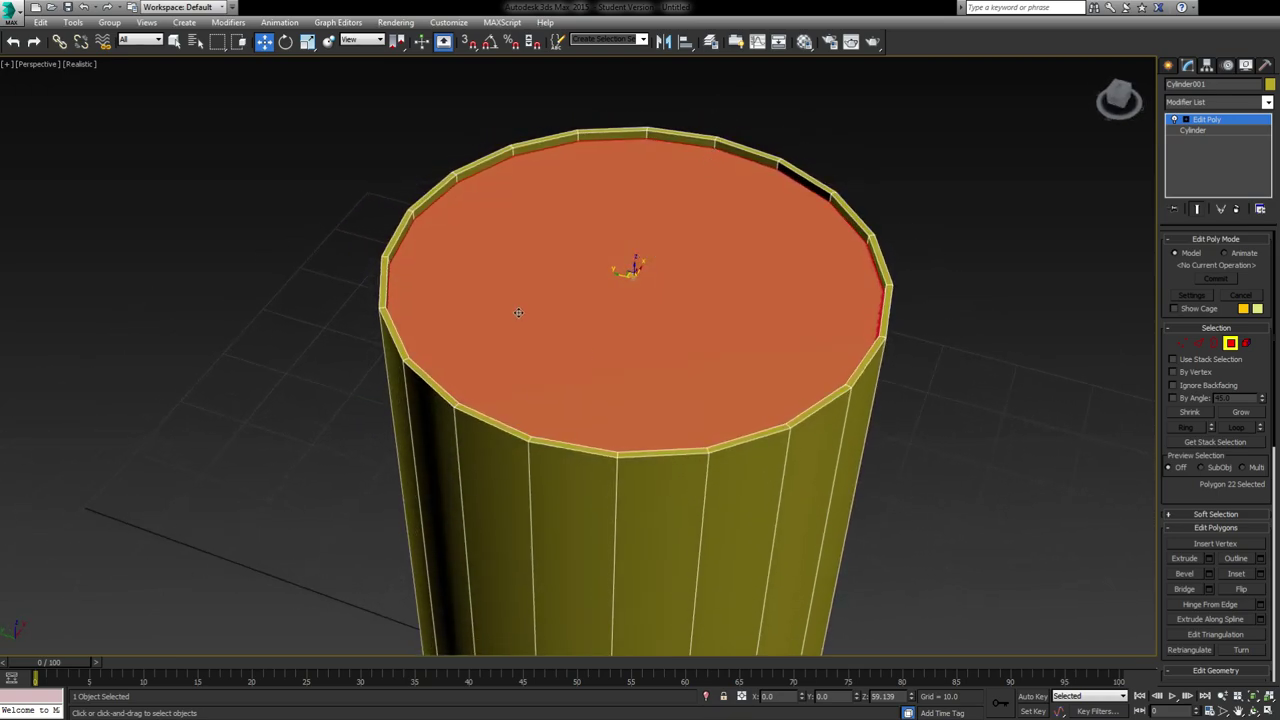
{"action": "middle_click_drag", "start_coordinate": [645, 318], "coordinate": [660, 320], "text": "alt"}
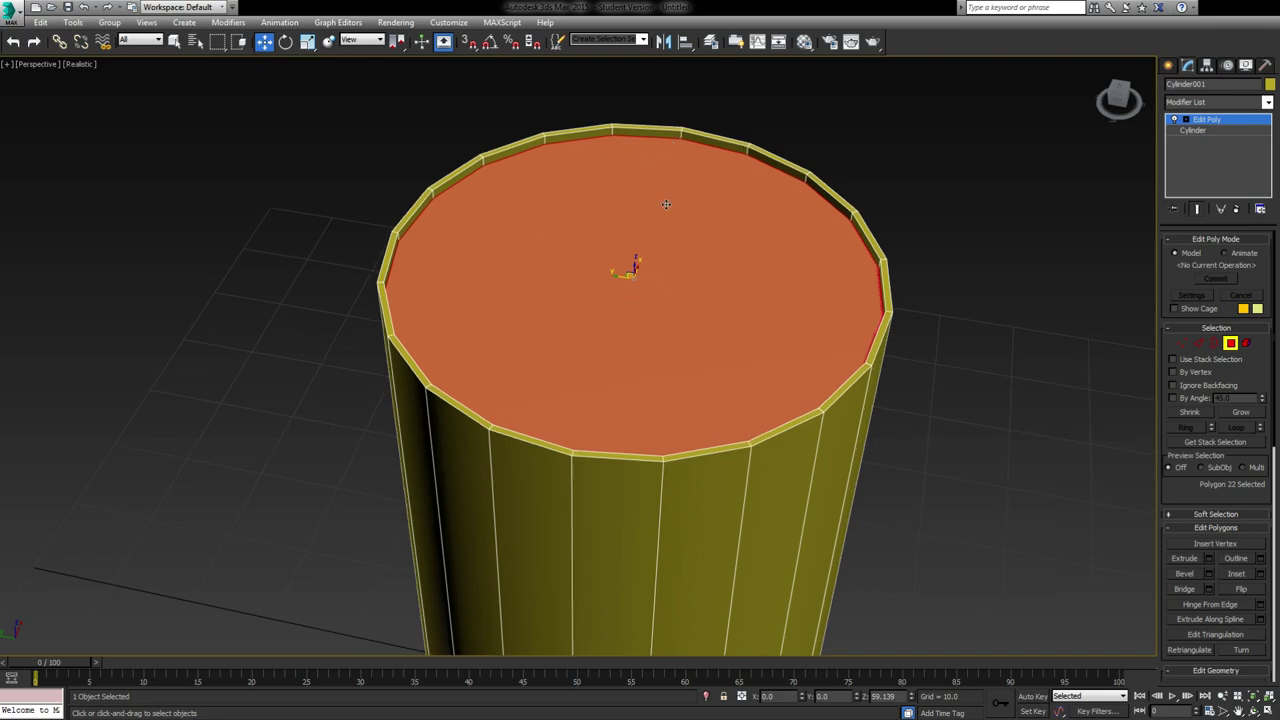
{"action": "left_click", "coordinate": [1261, 574]}
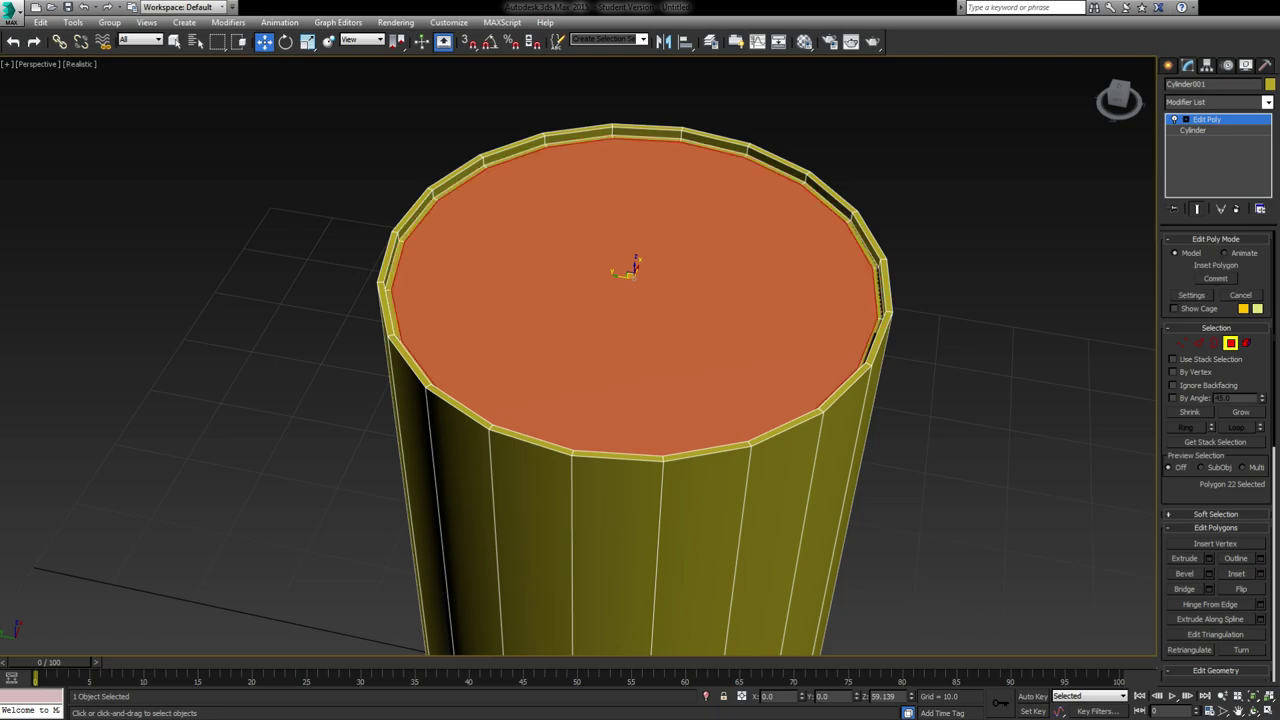
{"action": "mouse_move", "coordinate": [634, 276]}
{"action": "left_mouse_down"}
{"action": "mouse_move", "coordinate": [634, 196]}
{"action": "mouse_move", "coordinate": [634, 255]}
{"action": "left_mouse_up"}
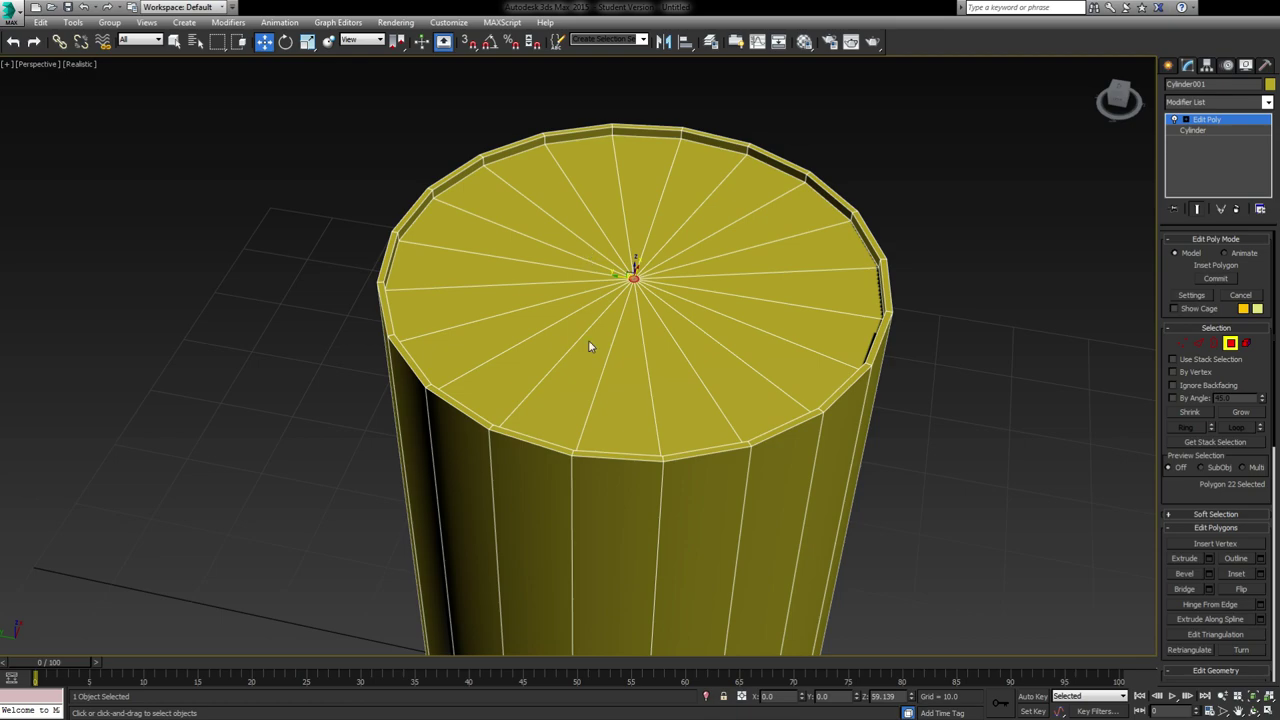
{"action": "left_click", "coordinate": [586, 405]}
{"action": "middle_click_drag", "start_coordinate": [636, 307], "coordinate": [637, 319]}
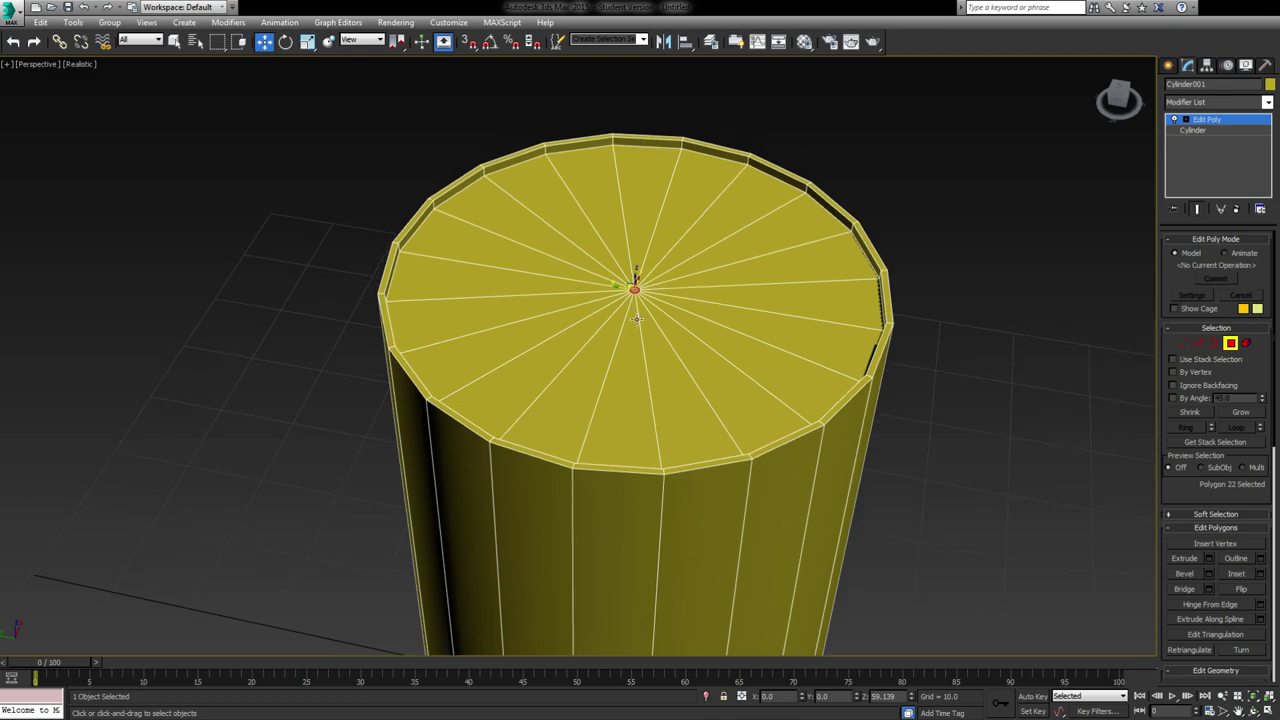
Weld the 20 vertices at the centre of the top cap into a single vertex
{"action": "left_click", "coordinate": [1182, 344]}
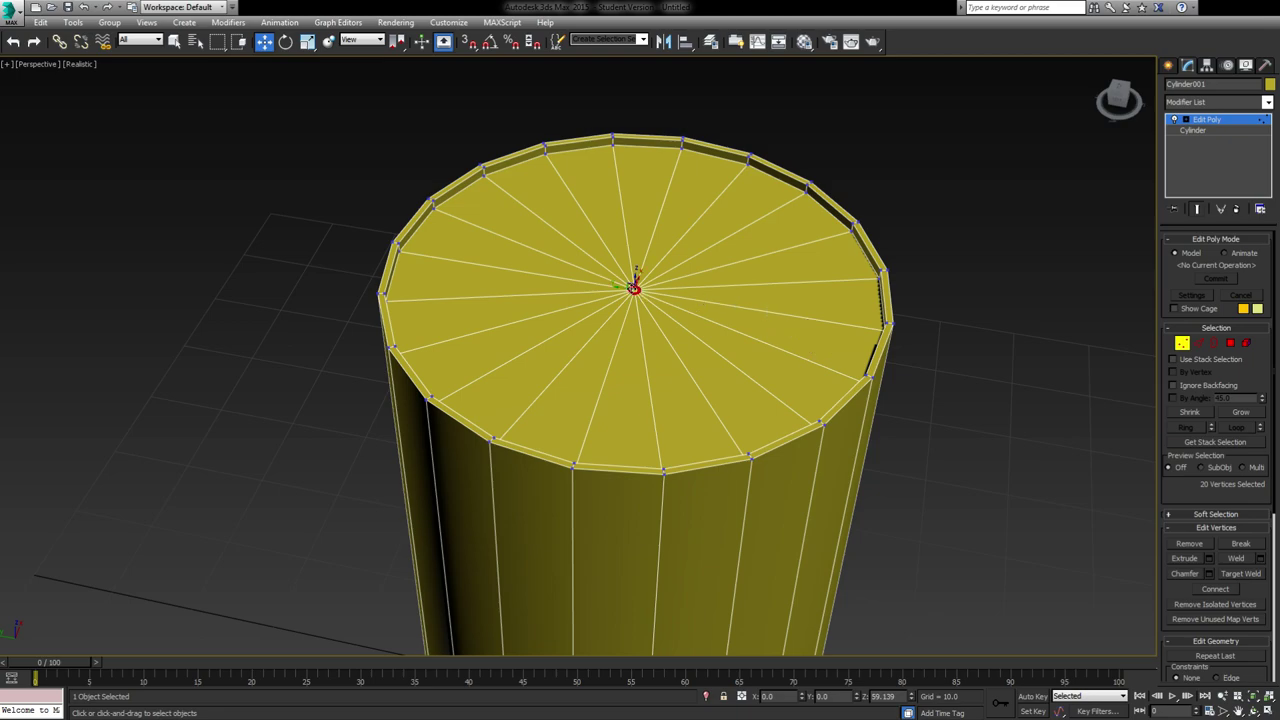
{"action": "left_click", "coordinate": [1260, 559]}
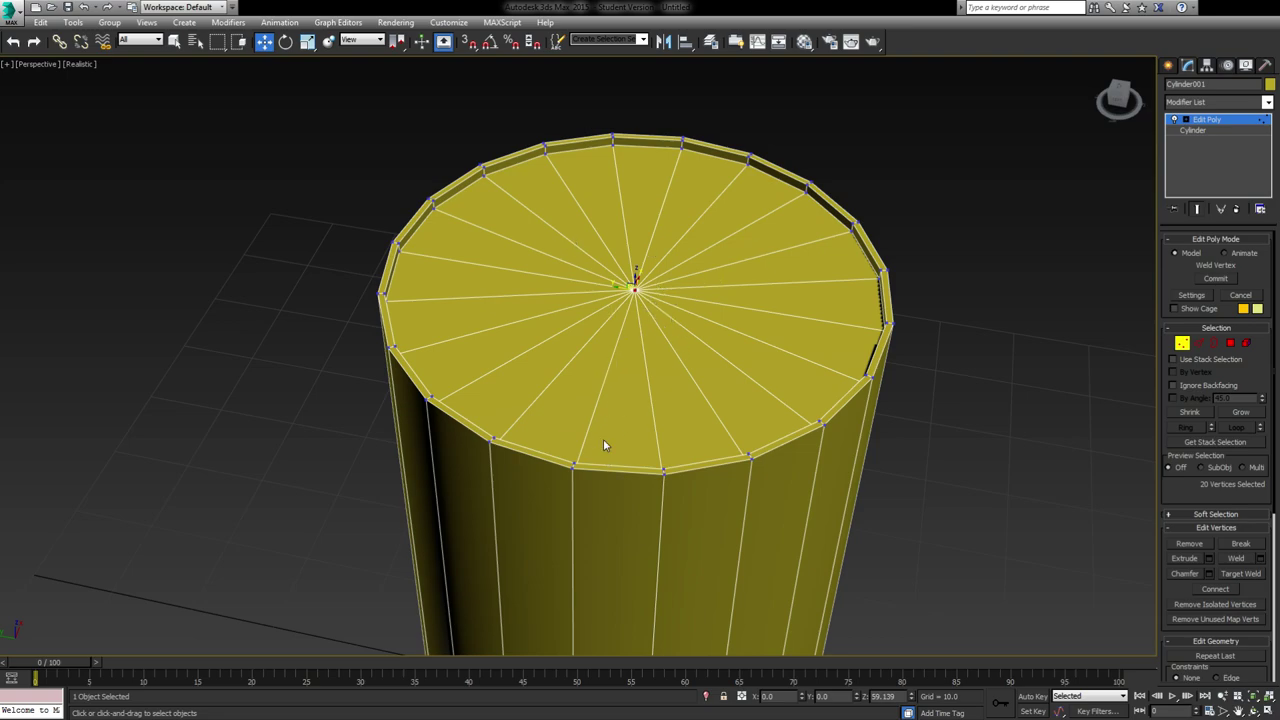
{"action": "middle_click_drag", "start_coordinate": [677, 363], "coordinate": [680, 321]}
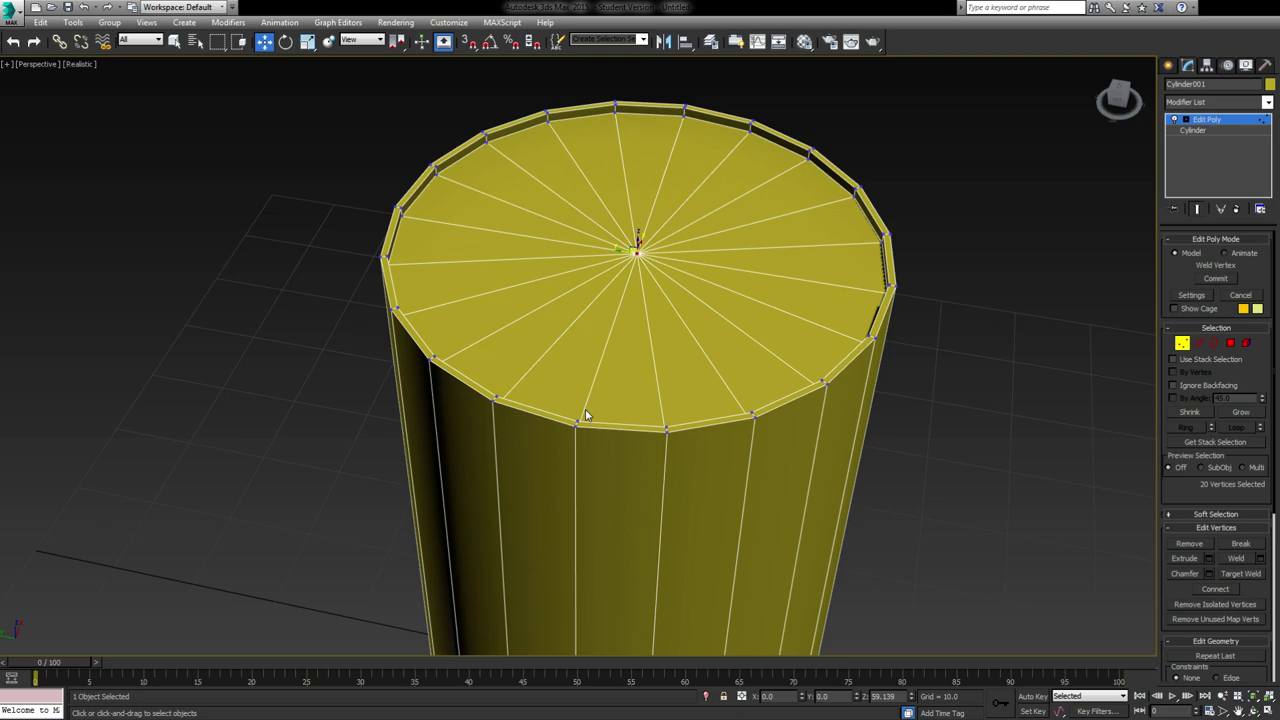
{"action": "middle_click_drag", "start_coordinate": [676, 449], "coordinate": [685, 322]}
{"action": "scroll", "coordinate": [708, 418], "scroll_direction": "down", "scroll_amount": 3}
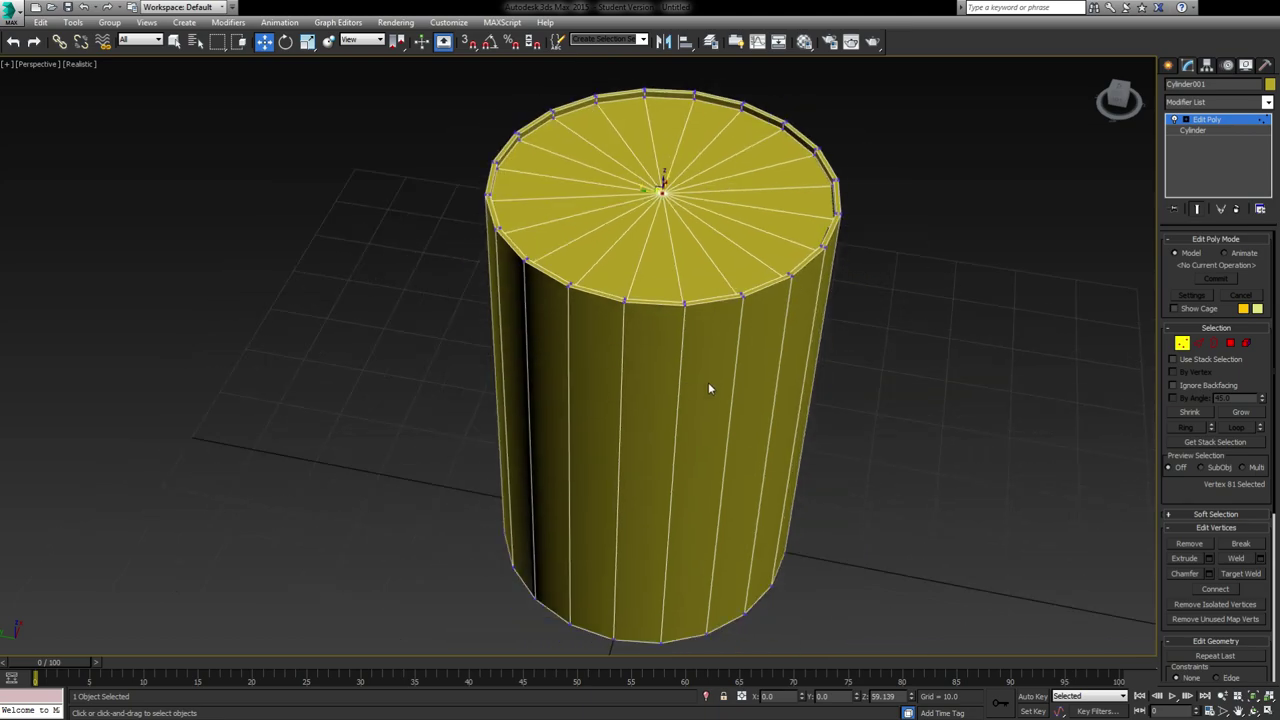
Select the cylinder's bottom cap polygon and inset it almost to its centre
{"action": "middle_click_drag", "start_coordinate": [710, 464], "coordinate": [680, 450]}
{"action": "middle_click_drag", "start_coordinate": [652, 592], "coordinate": [670, 430], "text": "alt"}
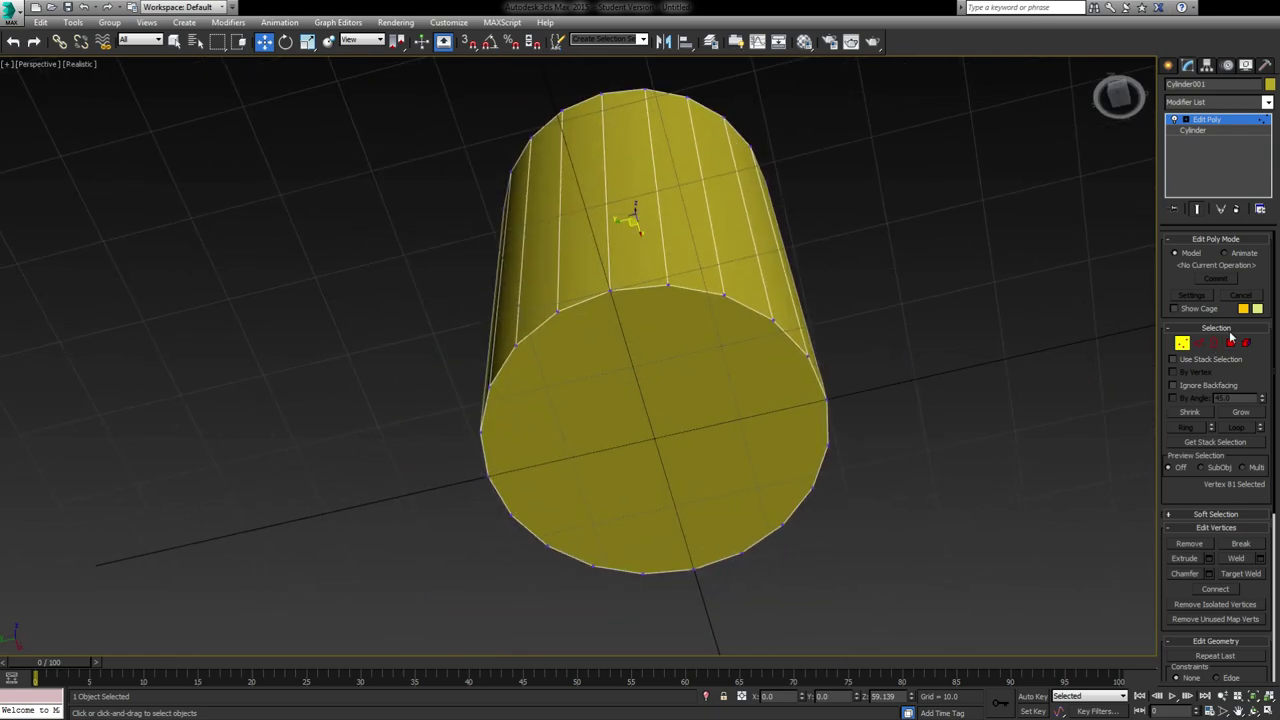
{"action": "left_click", "coordinate": [1230, 343]}
{"action": "left_click", "coordinate": [661, 355]}
{"action": "middle_click_drag", "start_coordinate": [663, 355], "coordinate": [676, 393]}
{"action": "scroll", "coordinate": [723, 290], "scroll_direction": "down", "scroll_amount": 3}
{"action": "left_click", "coordinate": [786, 286]}
{"action": "middle_click_drag", "start_coordinate": [786, 286], "coordinate": [694, 343], "text": "alt"}
{"action": "scroll", "coordinate": [649, 331], "scroll_direction": "up", "scroll_amount": 2}
{"action": "scroll", "coordinate": [642, 358], "scroll_direction": "up", "scroll_amount": 2}
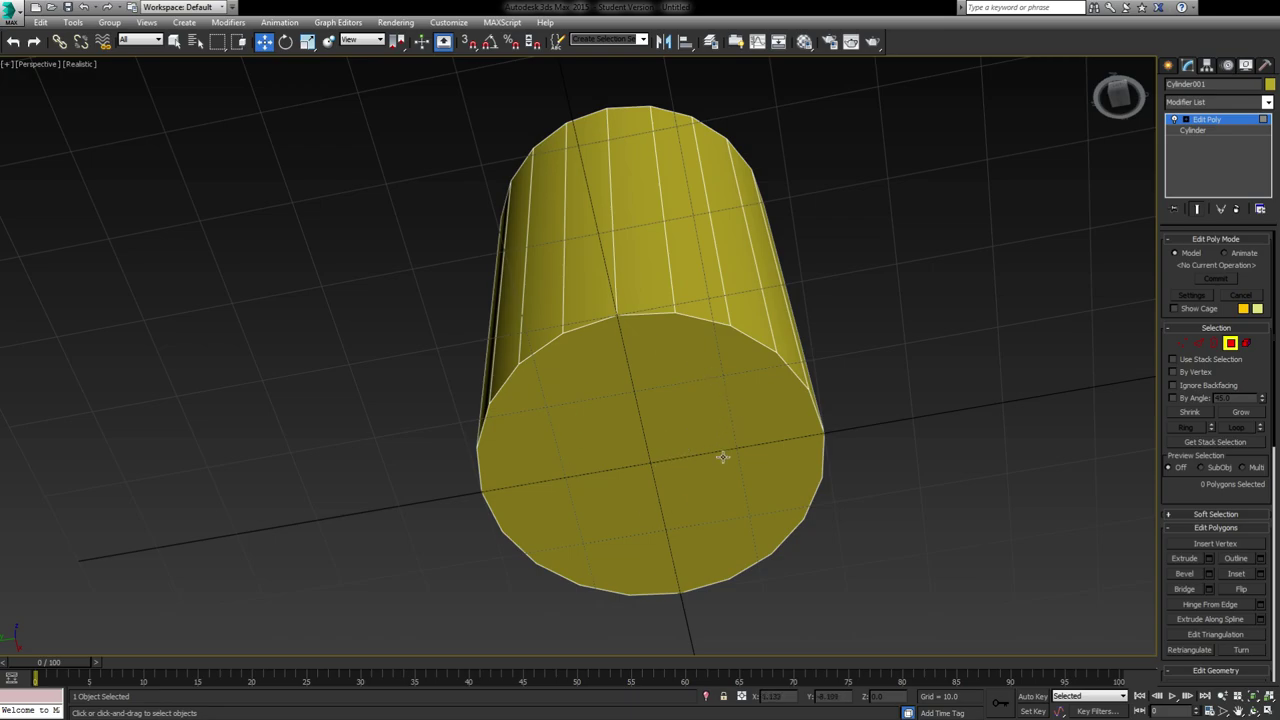
{"action": "mouse_move", "coordinate": [686, 269]}
{"action": "middle_mouse_down", "text": "alt"}
{"action": "mouse_move", "coordinate": [687, 320]}
{"action": "mouse_move", "coordinate": [687, 267]}
{"action": "middle_mouse_up", "text": "alt"}
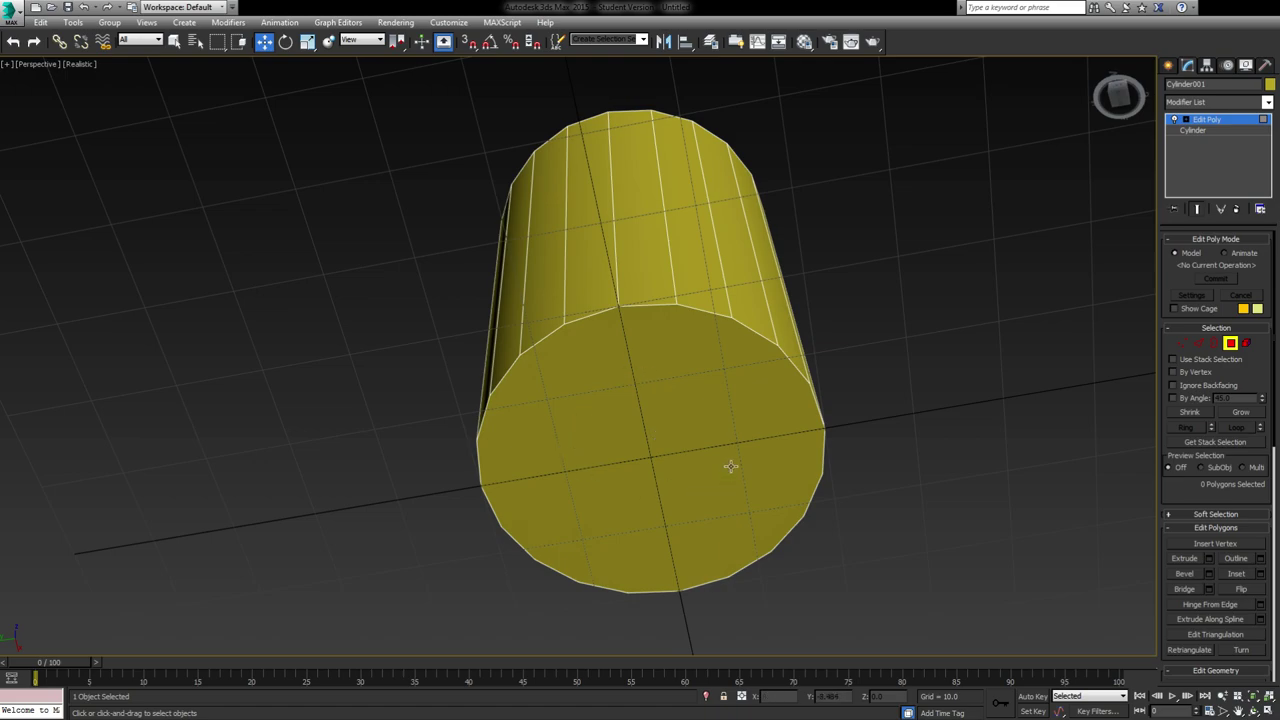
{"action": "left_click", "coordinate": [704, 437]}
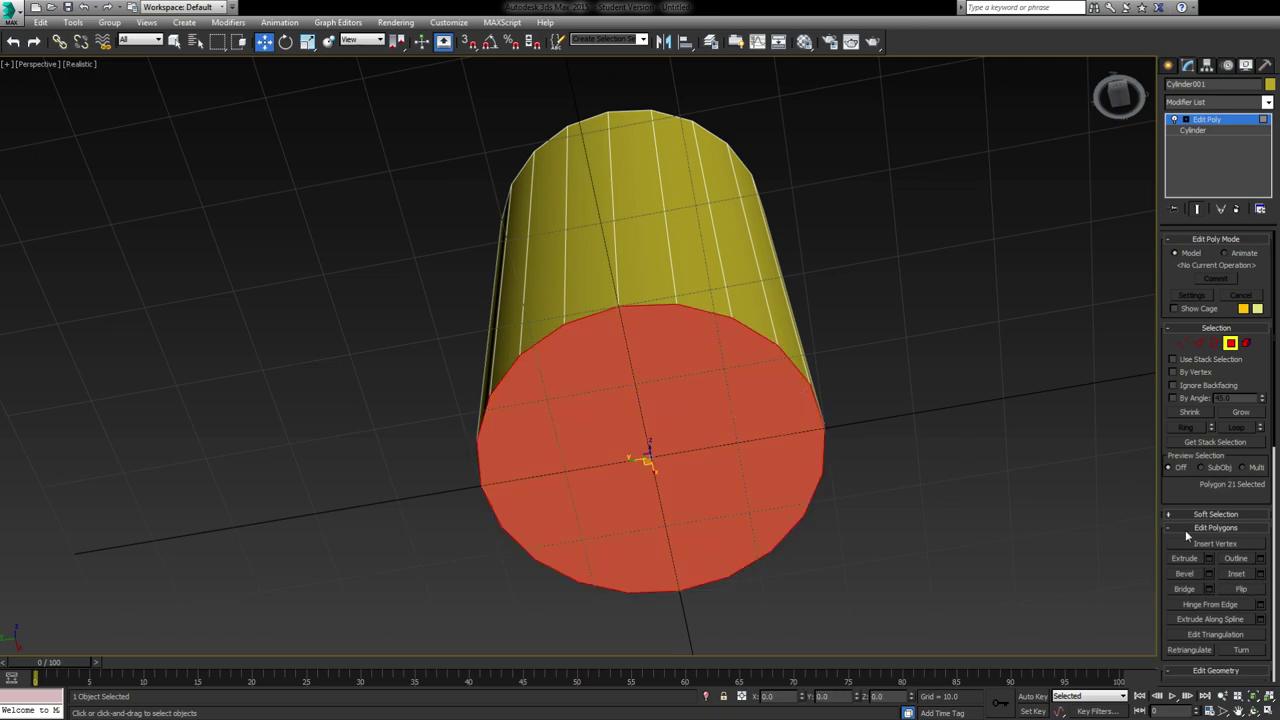
{"action": "left_click", "coordinate": [1260, 574]}
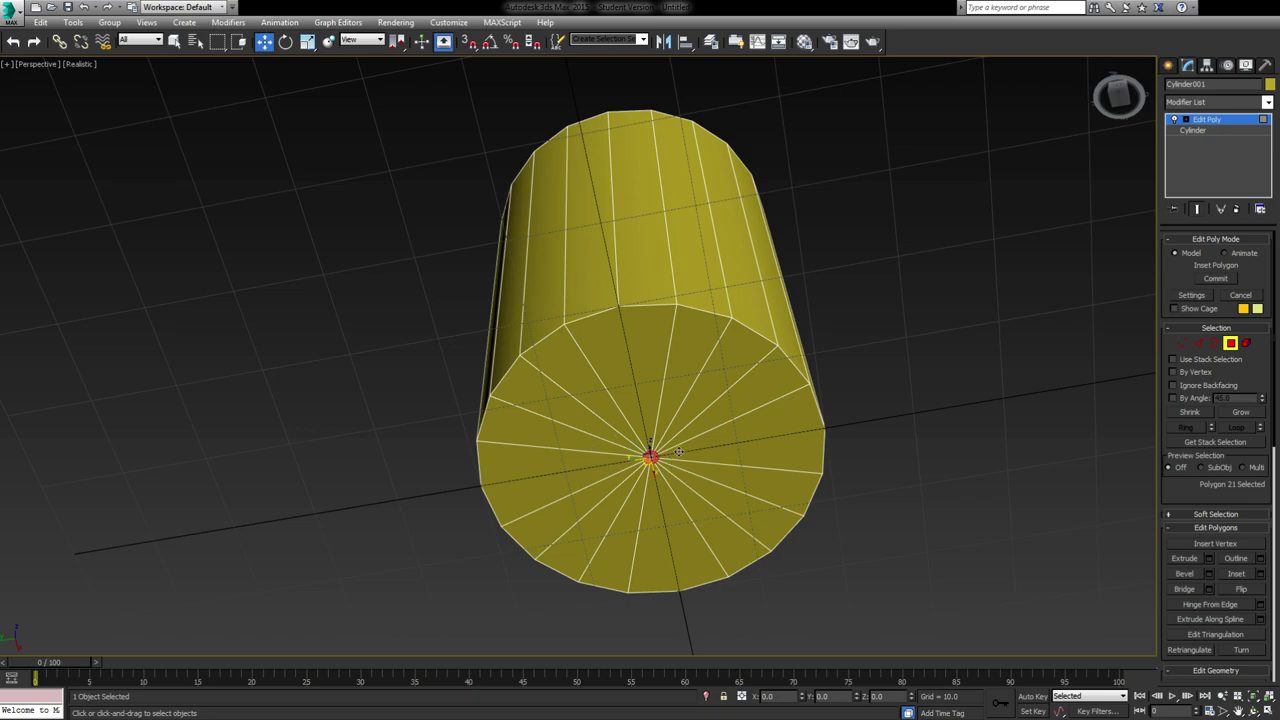
{"action": "left_click", "coordinate": [586, 412]}
Weld the 20 vertices at the centre of the bottom cap into one vertex and clear the selection
{"action": "left_click", "coordinate": [1181, 343]}
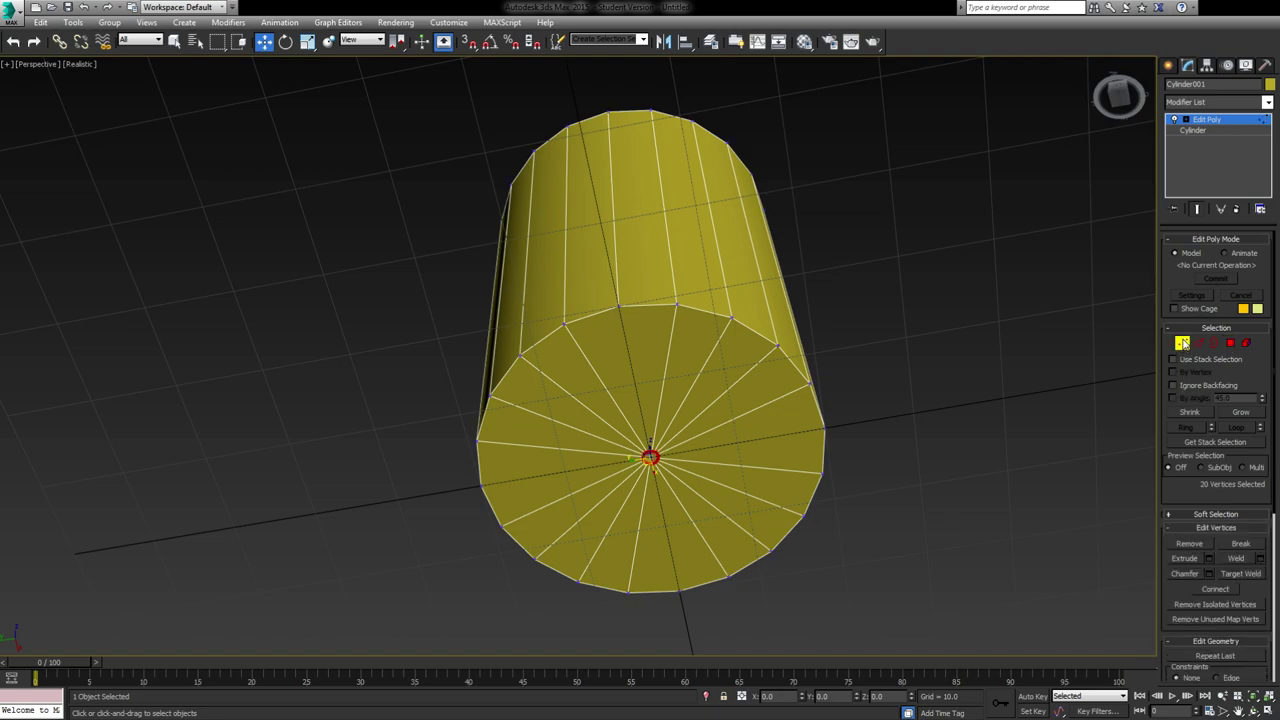
{"action": "left_click", "coordinate": [1260, 558]}
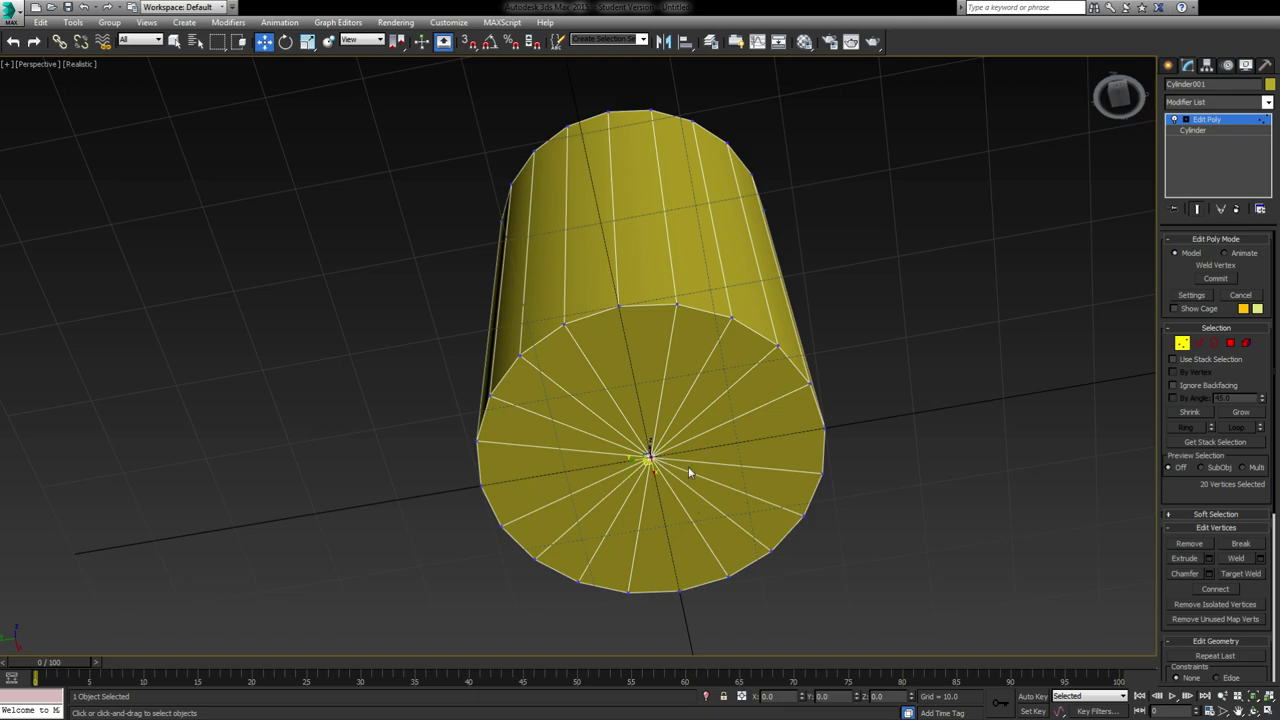
{"action": "left_click", "coordinate": [582, 411]}
{"action": "middle_click_drag", "start_coordinate": [628, 263], "coordinate": [606, 404], "text": "alt"}
{"action": "scroll", "coordinate": [610, 395], "scroll_direction": "down", "scroll_amount": 6}
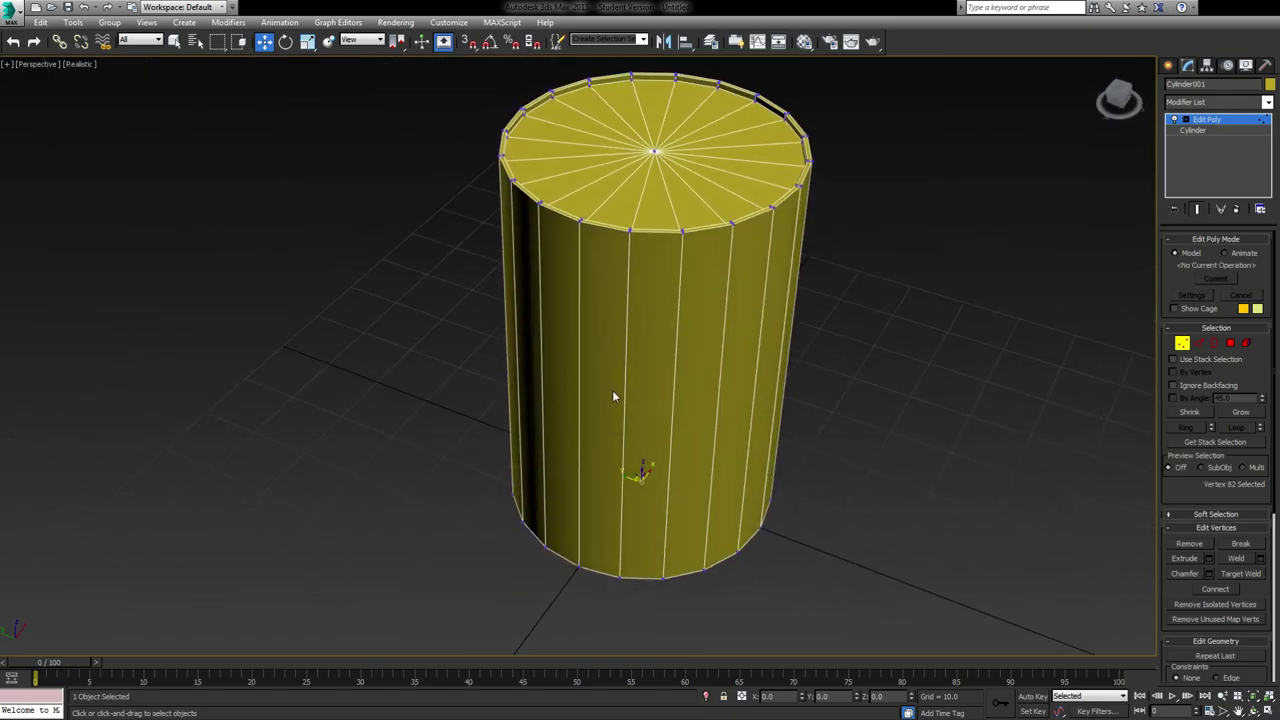
{"action": "middle_click_drag", "start_coordinate": [672, 334], "coordinate": [666, 363], "text": "alt"}
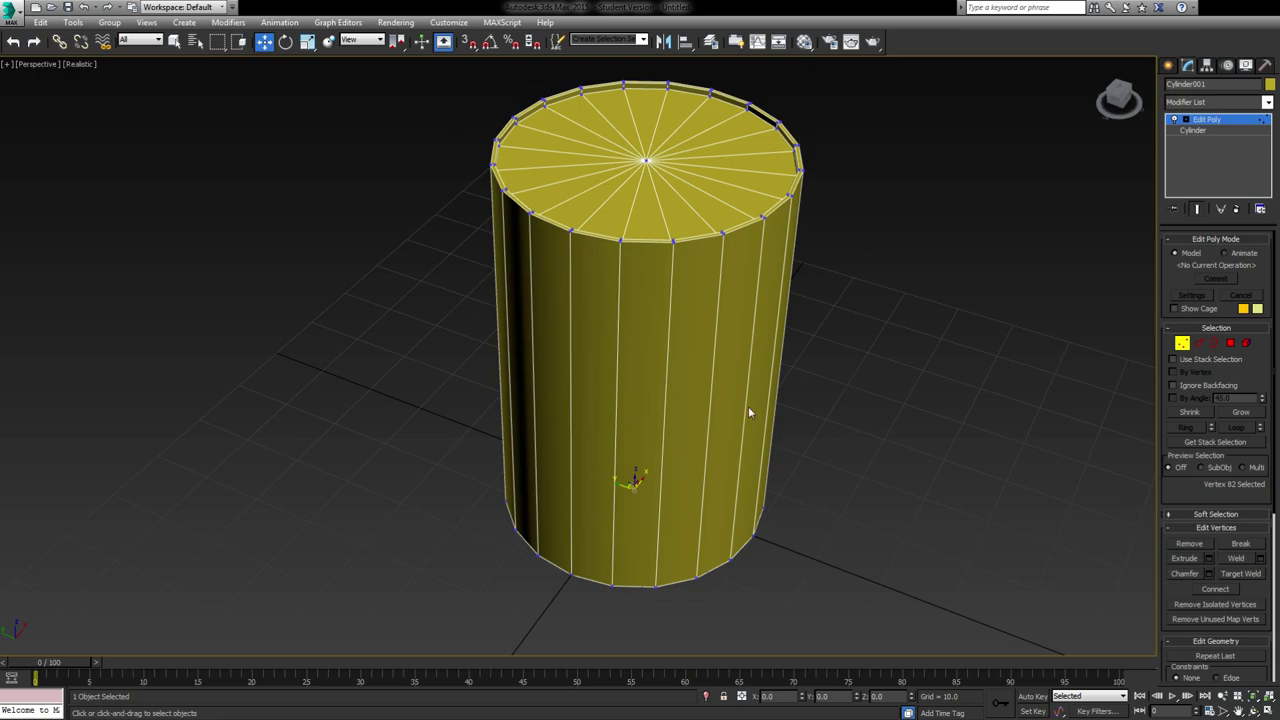
{"action": "left_click", "coordinate": [828, 398]}
Switch to edge selection and examine the cylinder's vertical side edges from several angles
{"action": "middle_click_drag", "start_coordinate": [704, 306], "coordinate": [708, 304]}
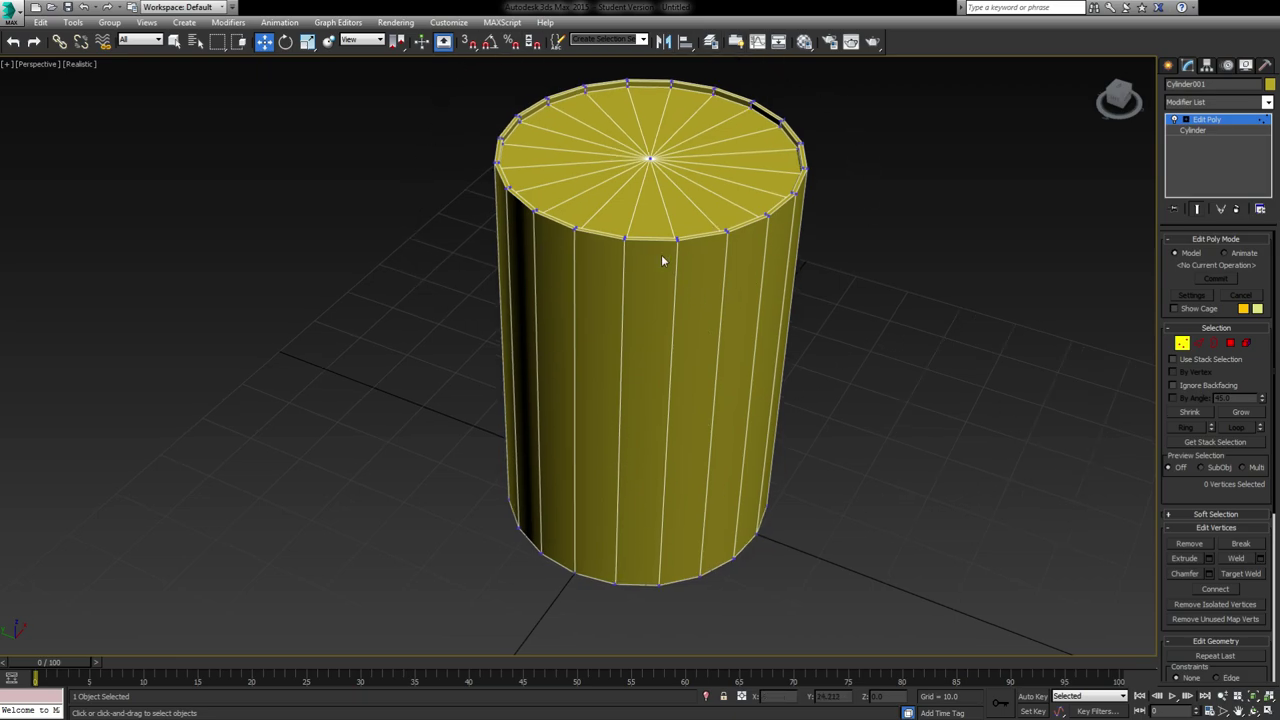
{"action": "middle_click_drag", "start_coordinate": [631, 243], "coordinate": [637, 363], "text": "alt"}
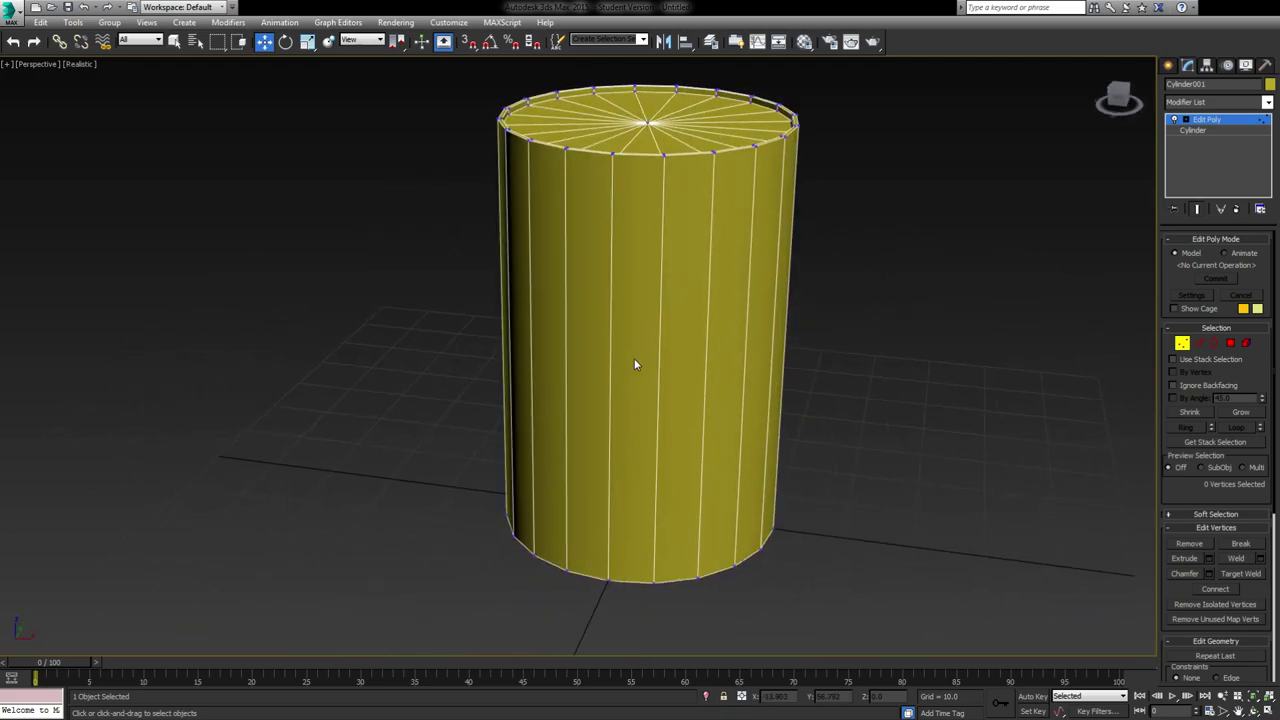
{"action": "left_click", "coordinate": [1199, 344]}
{"action": "middle_click_drag", "start_coordinate": [749, 366], "coordinate": [587, 355], "text": "alt"}
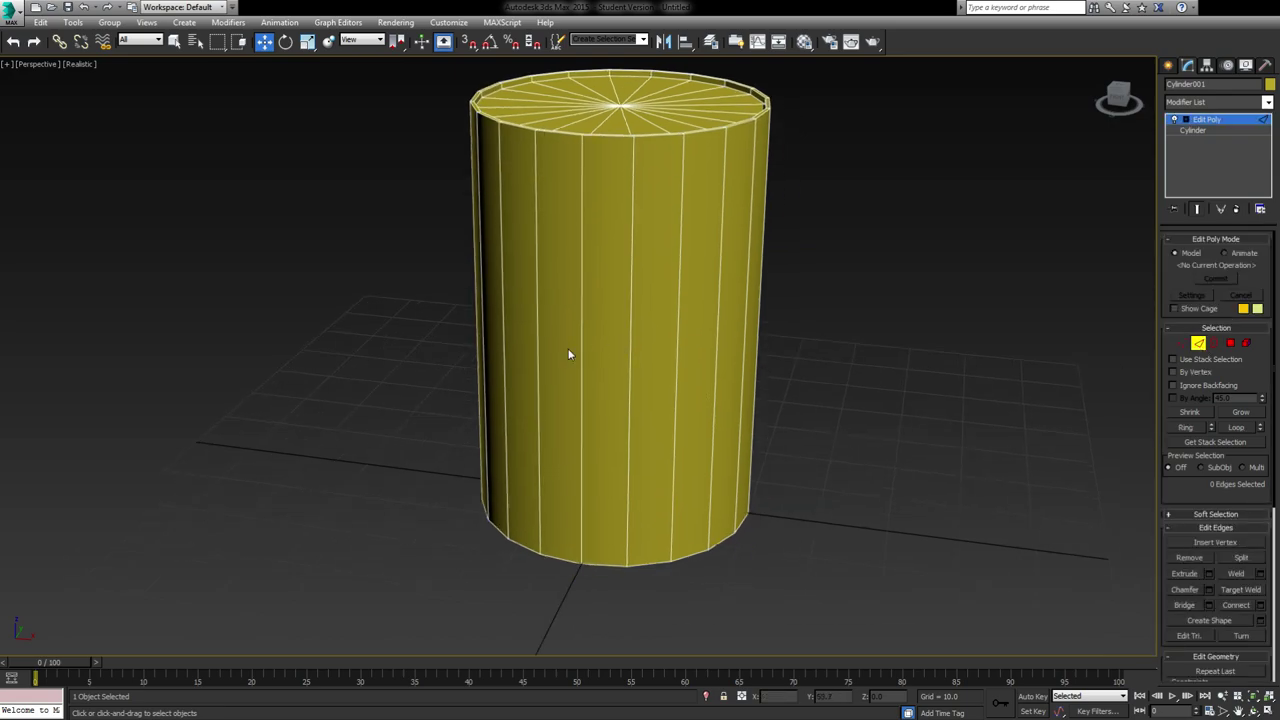
{"action": "middle_click_drag", "start_coordinate": [785, 299], "coordinate": [747, 375], "text": "alt"}
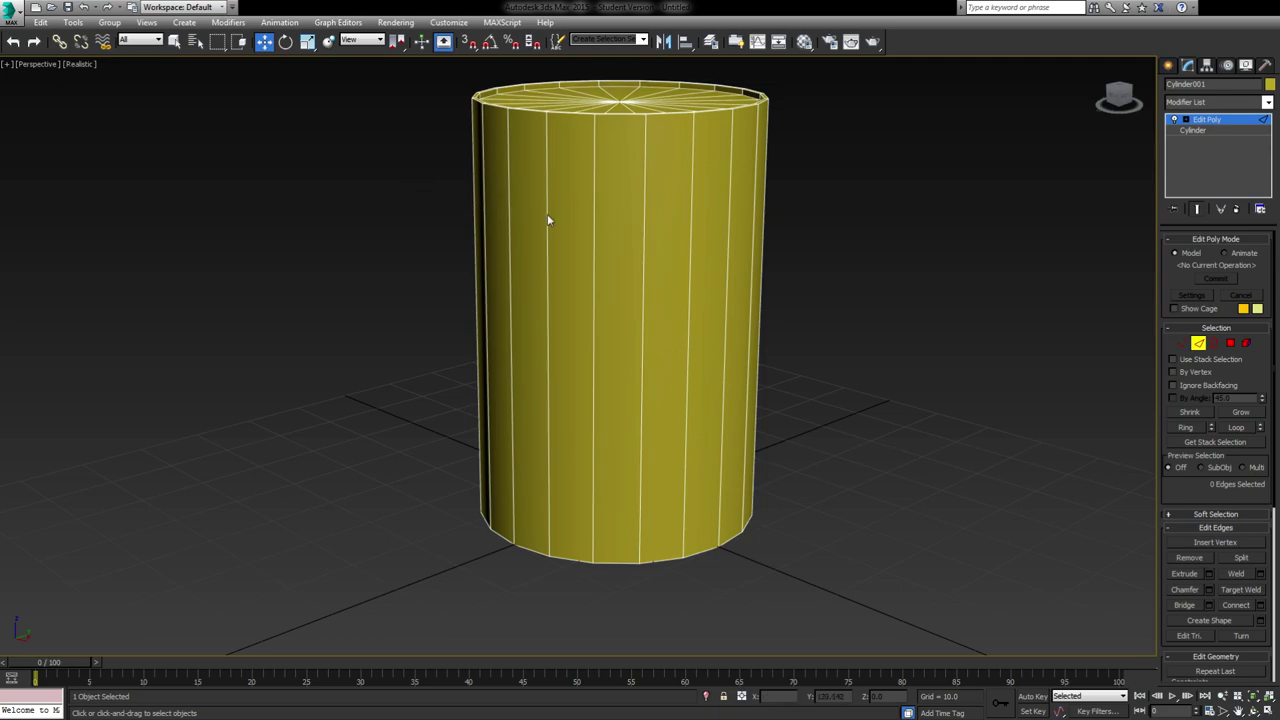
{"action": "middle_click_drag", "start_coordinate": [681, 375], "coordinate": [514, 350], "text": "alt"}
{"action": "middle_click_drag", "start_coordinate": [669, 274], "coordinate": [679, 363], "text": "alt"}
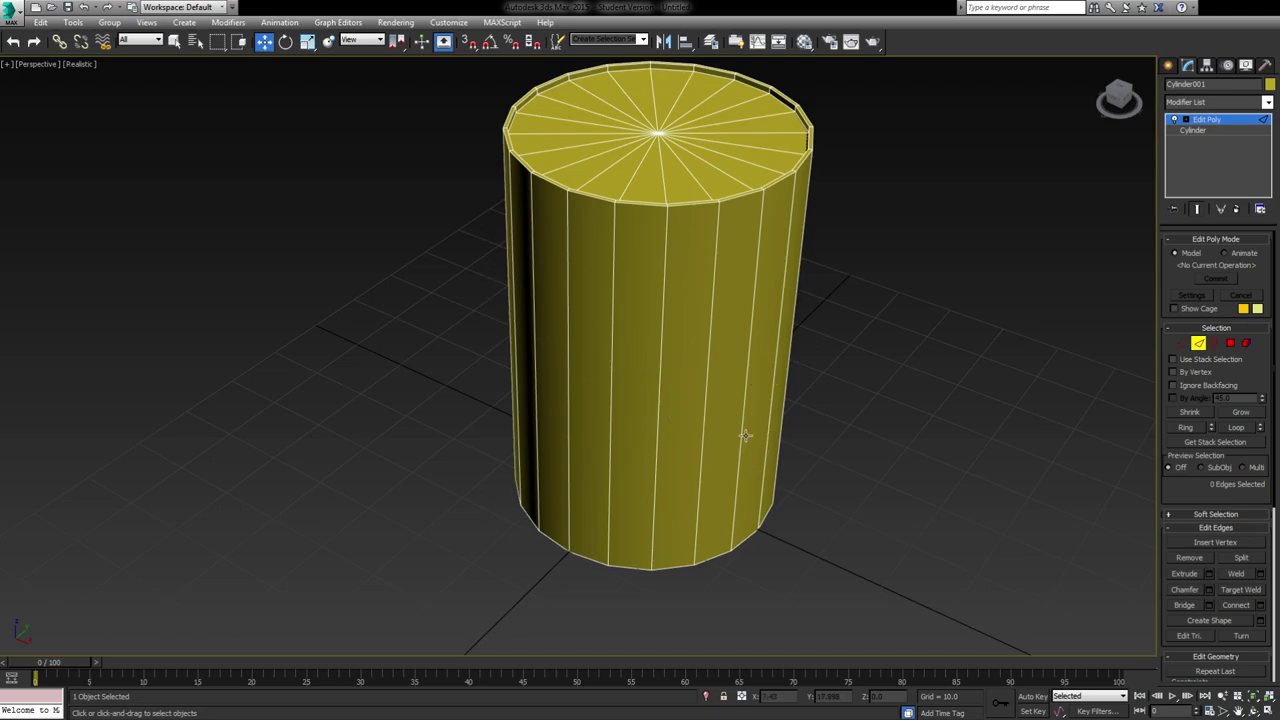
{"action": "middle_click_drag", "start_coordinate": [761, 431], "coordinate": [711, 420], "text": "alt"}
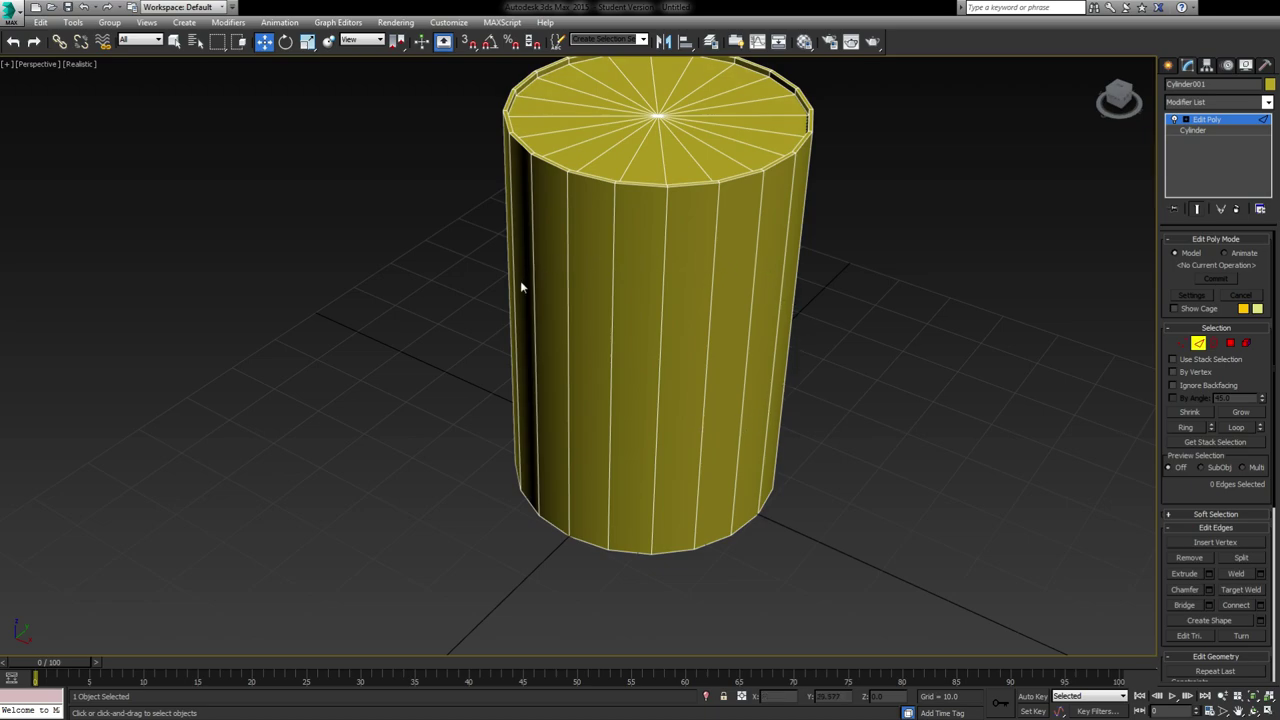
{"action": "middle_click_drag", "start_coordinate": [565, 392], "coordinate": [675, 361], "text": "alt"}
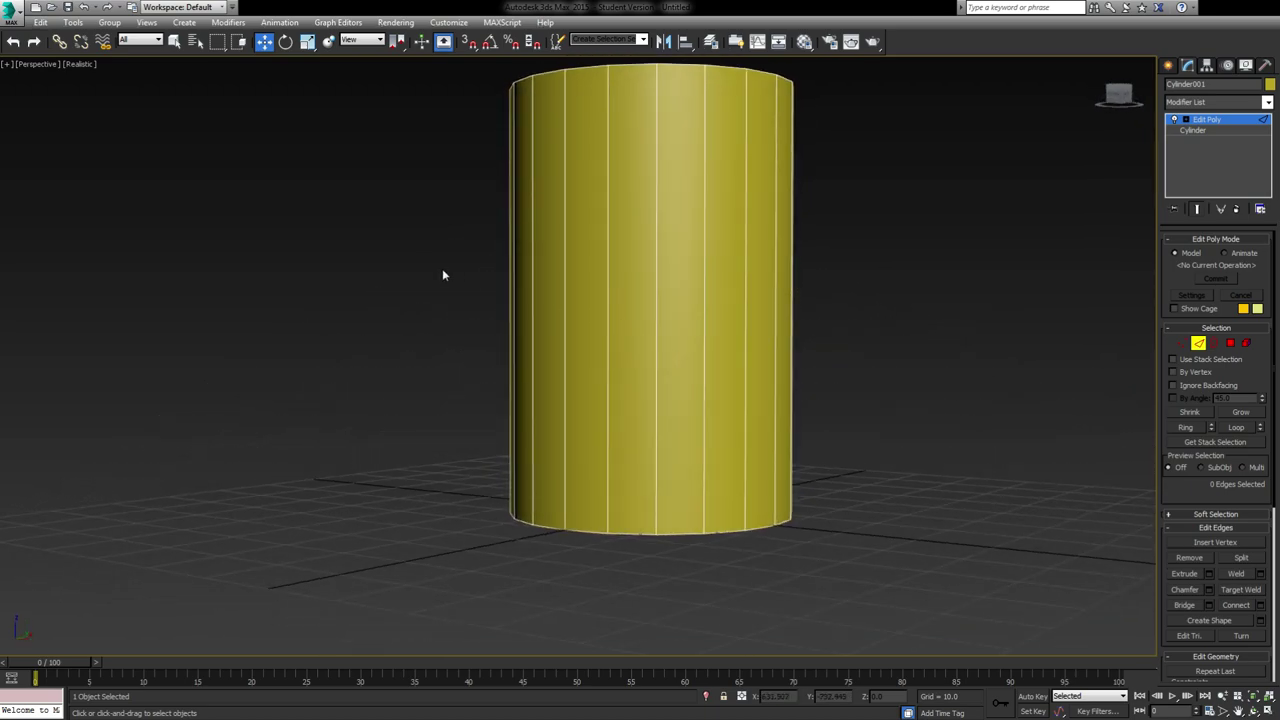
Select all vertical side edges with a region selection across the middle of the cylinder
{"action": "left_click_drag", "start_coordinate": [438, 277], "coordinate": [900, 337]}
{"action": "middle_click_drag", "start_coordinate": [900, 337], "coordinate": [696, 358], "text": "alt"}
{"action": "left_click", "coordinate": [760, 379]}
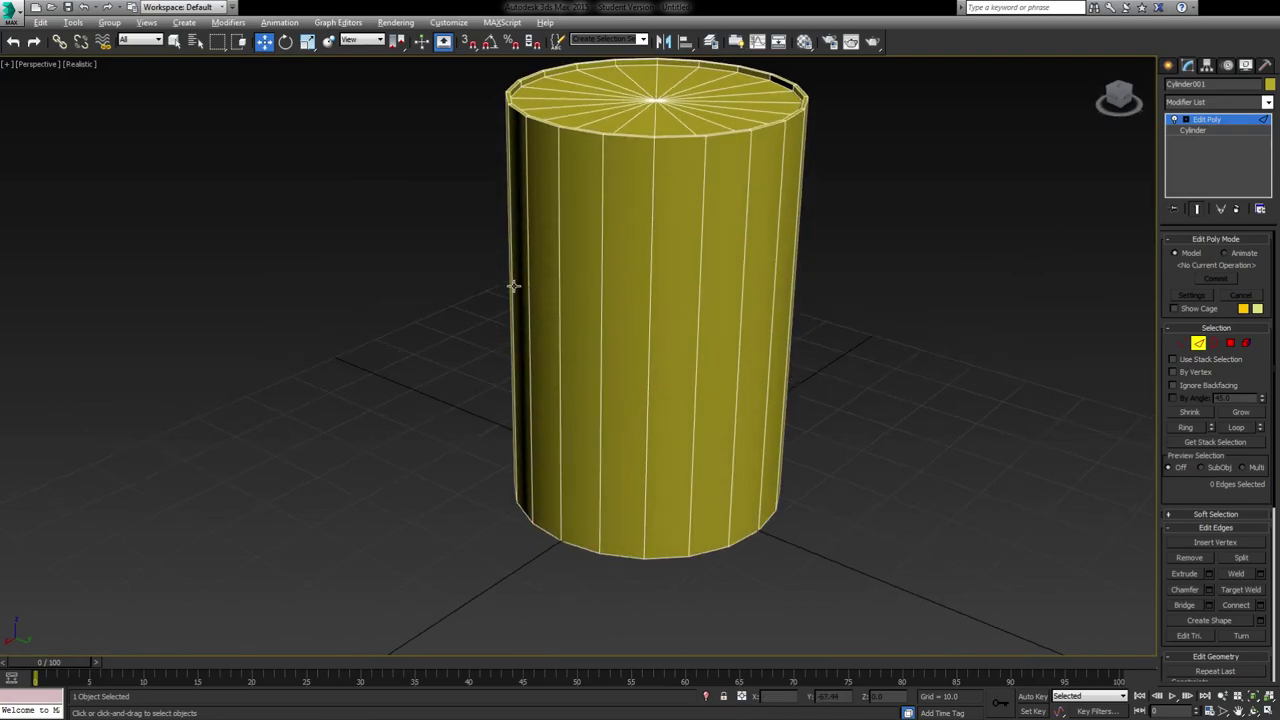
{"action": "middle_click_drag", "start_coordinate": [513, 286], "coordinate": [405, 256], "text": "alt"}
{"action": "left_click_drag", "start_coordinate": [895, 274], "coordinate": [896, 276]}
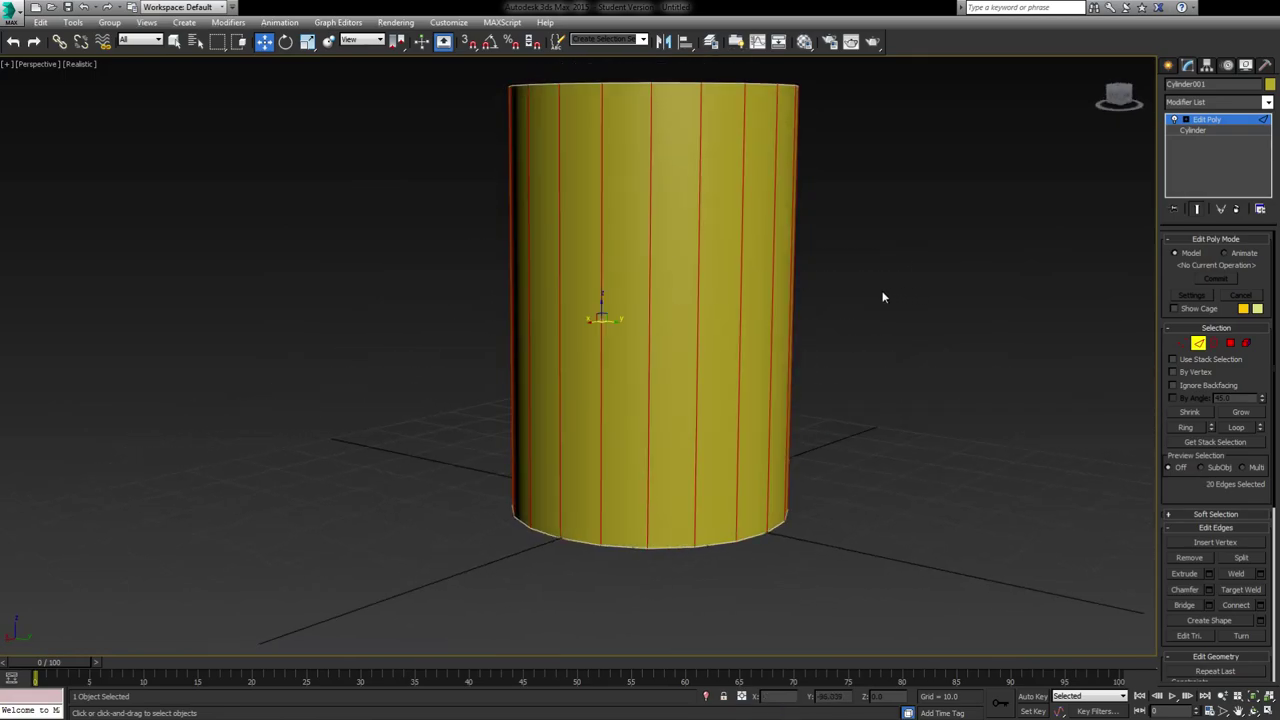
{"action": "middle_click_drag", "start_coordinate": [478, 236], "coordinate": [526, 251], "text": "alt"}
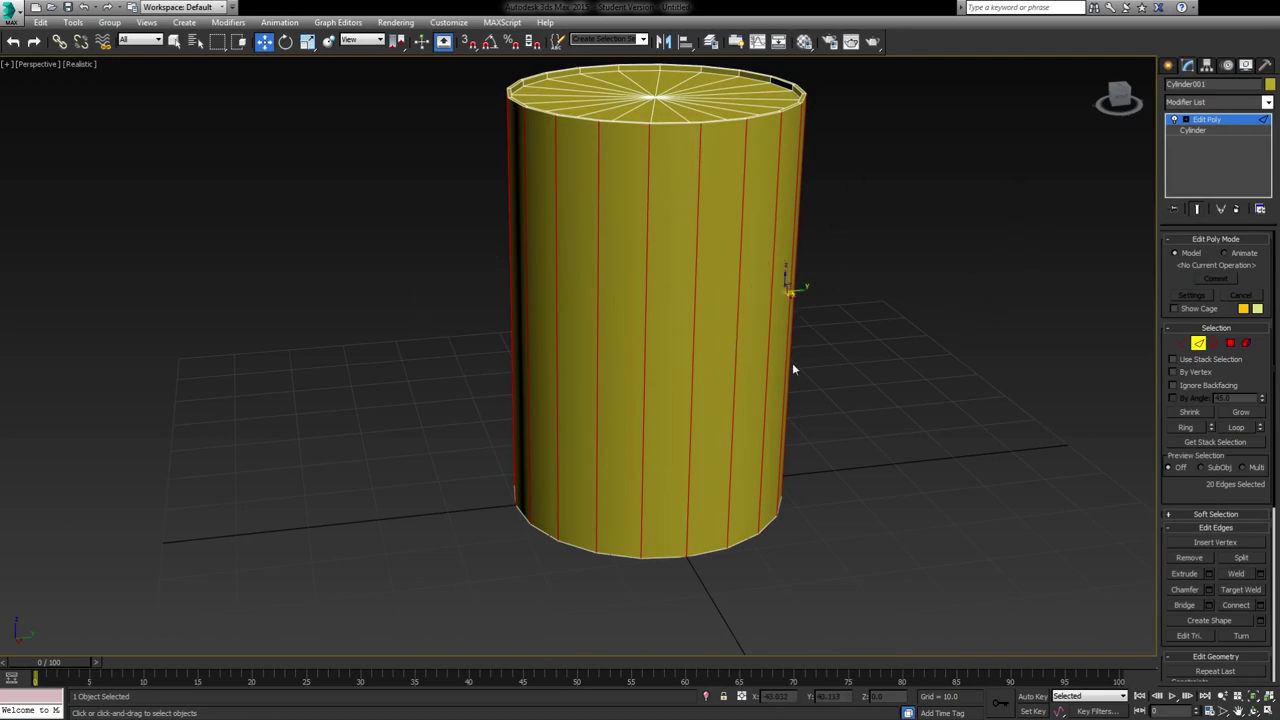
Extend a single vertical side edge to its full edge ring, and clear the selection
{"action": "left_click", "coordinate": [692, 322]}
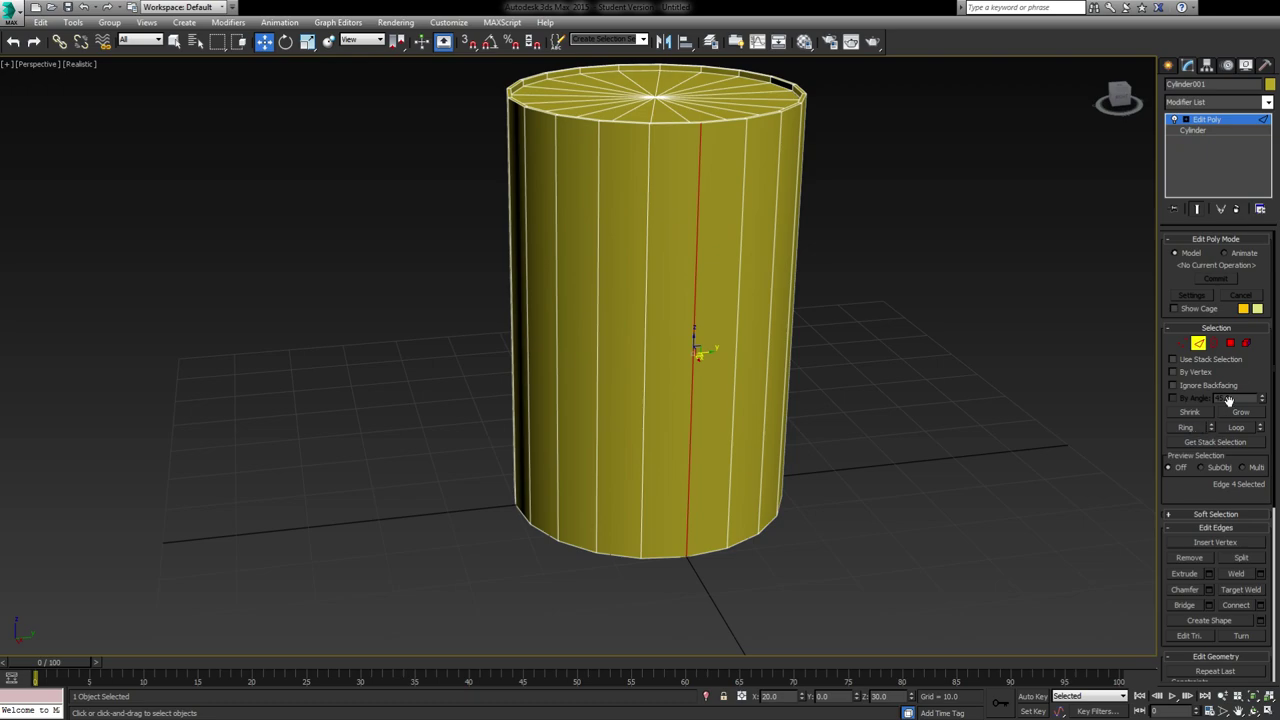
{"action": "left_click", "coordinate": [1186, 427]}
{"action": "left_click", "coordinate": [820, 325]}
Select one vertical side edge and ring-select all 20 vertical edges around the cylinder
{"action": "left_click", "coordinate": [745, 366]}
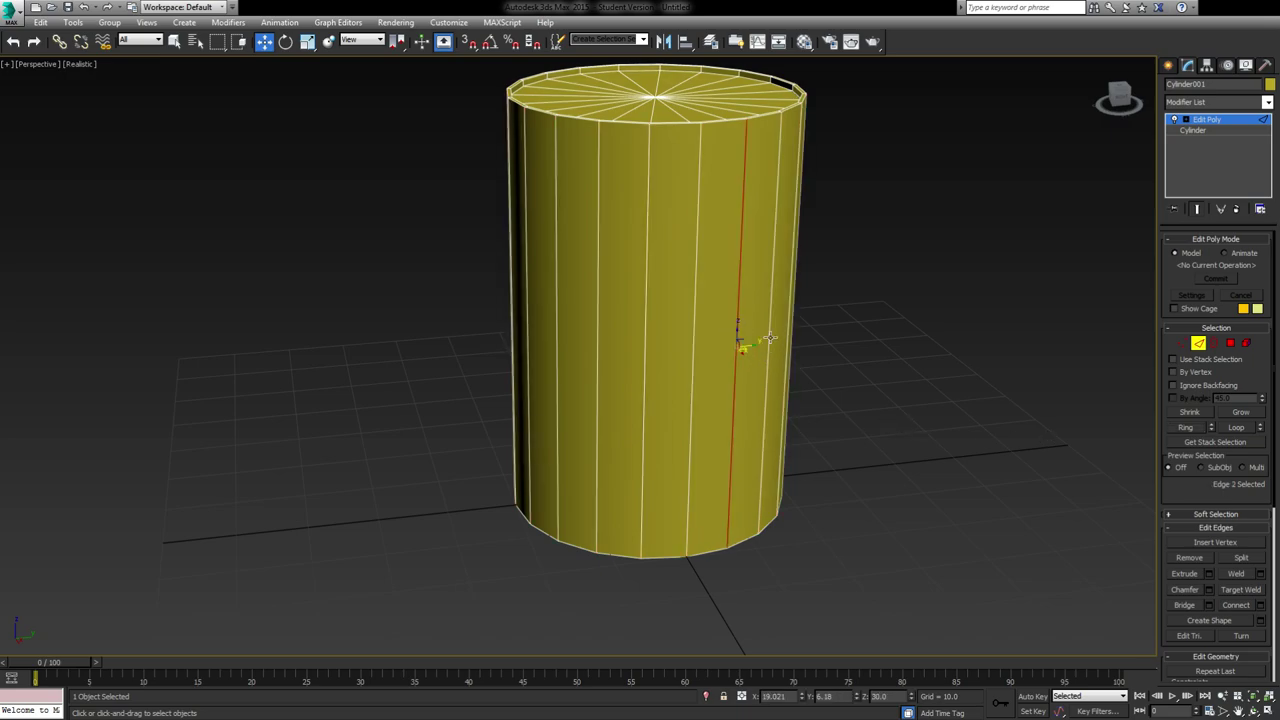
{"action": "key", "text": "alt+r"}
{"action": "middle_click_drag", "start_coordinate": [725, 319], "coordinate": [560, 216], "text": "alt"}
{"action": "middle_click_drag", "start_coordinate": [790, 290], "coordinate": [611, 277], "text": "alt"}
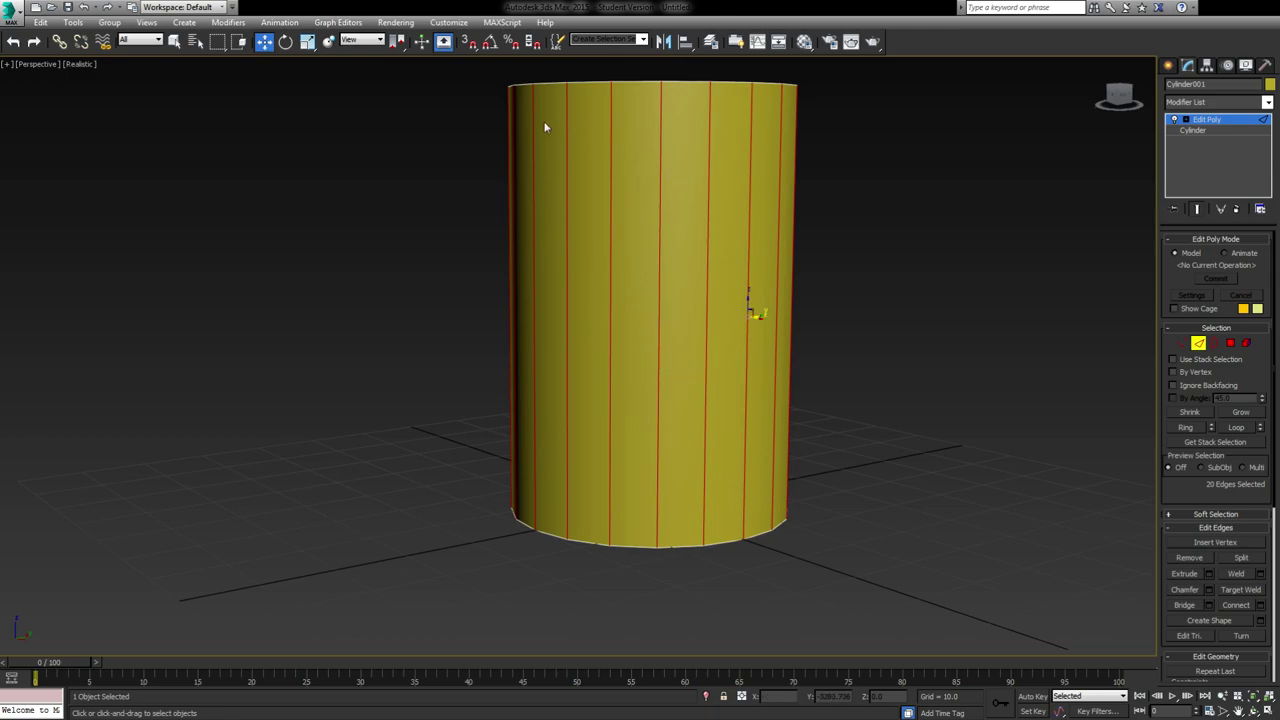
{"action": "middle_click_drag", "start_coordinate": [699, 359], "coordinate": [697, 343]}
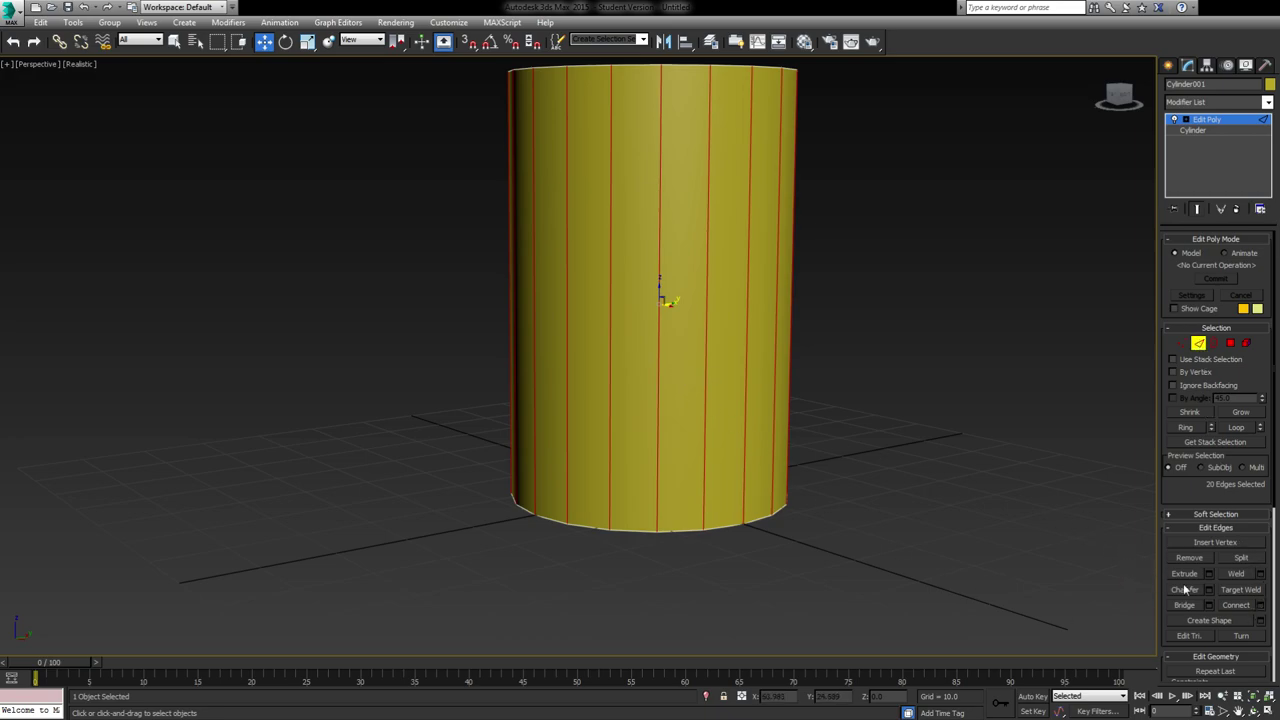
Try connecting the vertical side edges with seven evenly spaced horizontal edge loops
{"action": "left_click", "coordinate": [1262, 606]}
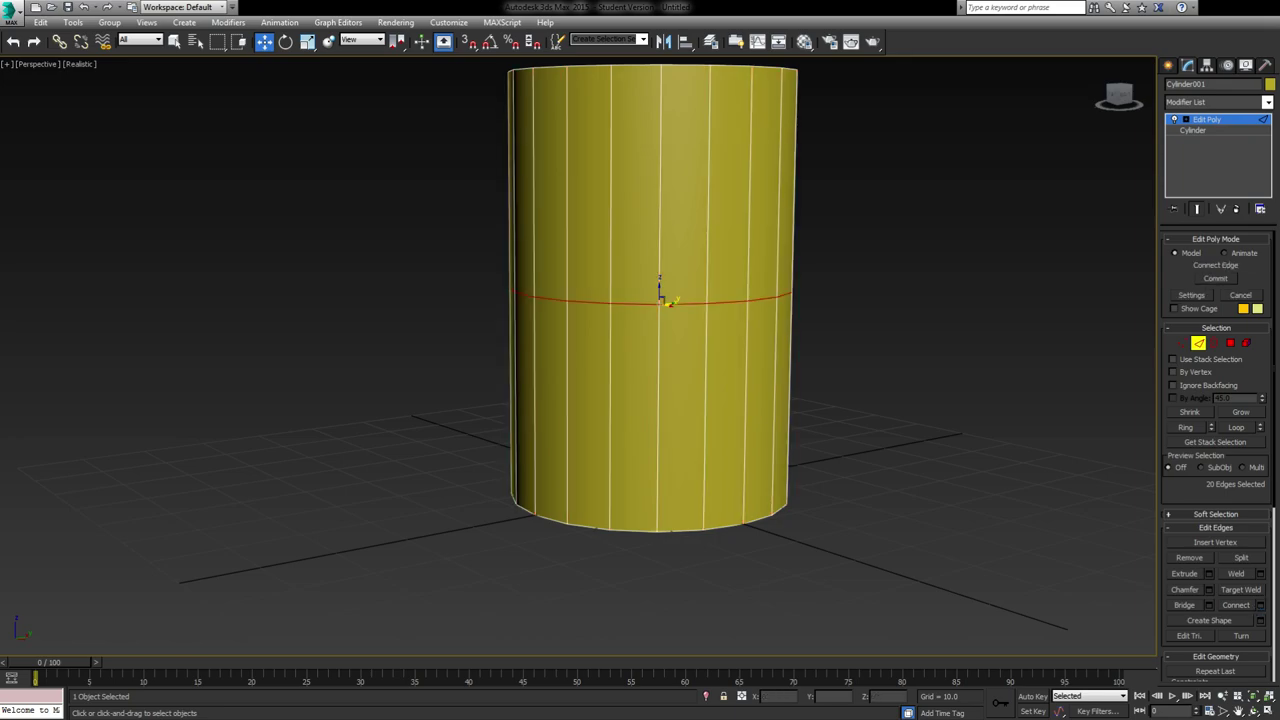
{"action": "scroll", "coordinate": [660, 290], "scroll_direction": "up", "scroll_amount": 1}
{"action": "scroll", "coordinate": [660, 290], "scroll_direction": "up", "scroll_amount": 5}
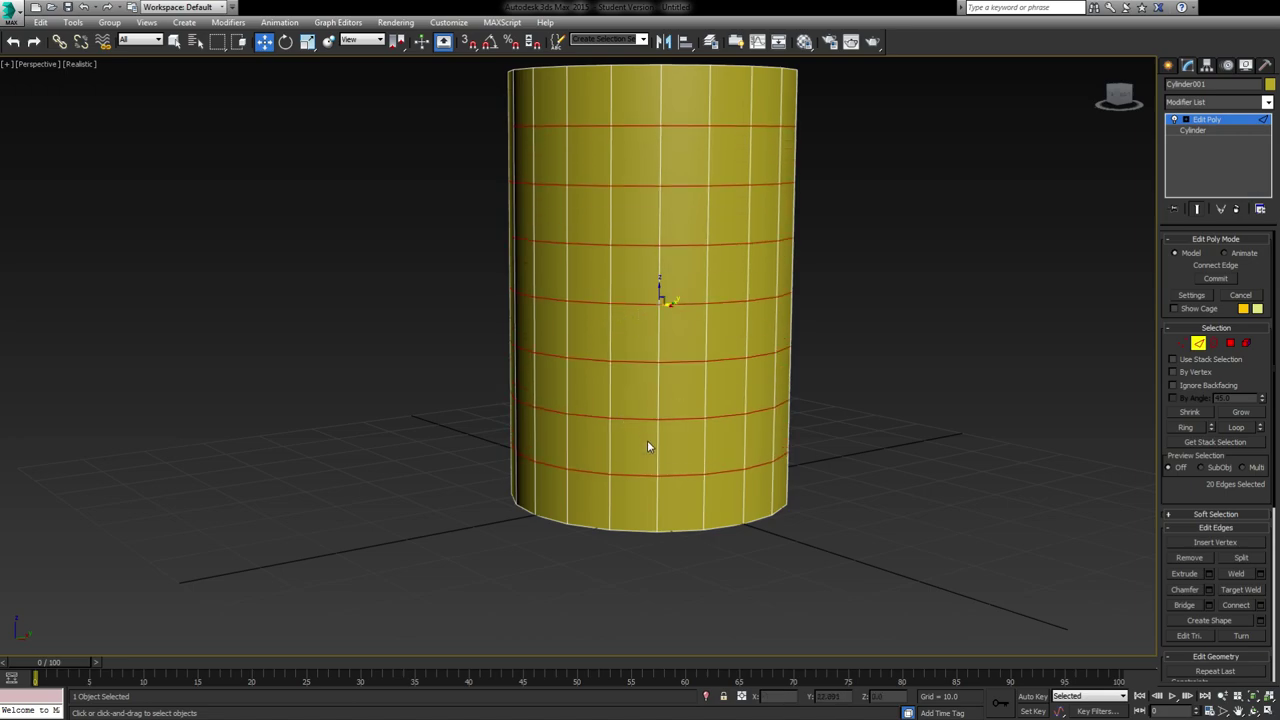
{"action": "middle_click_drag", "start_coordinate": [651, 257], "coordinate": [614, 434], "text": "alt"}
{"action": "key", "text": "Escape"}
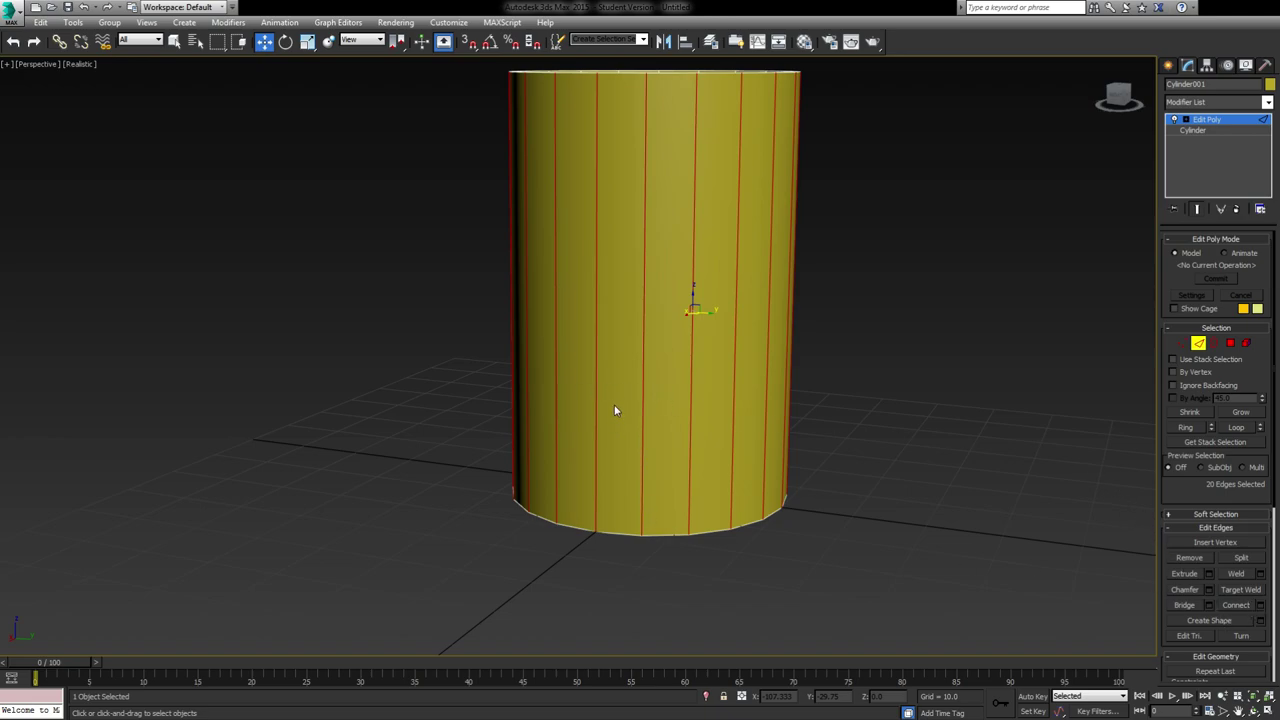
Connect the 20 vertical side edges of the cylinder with five evenly spaced horizontal edge loops
{"action": "key", "text": "ctrl+shift+e"}
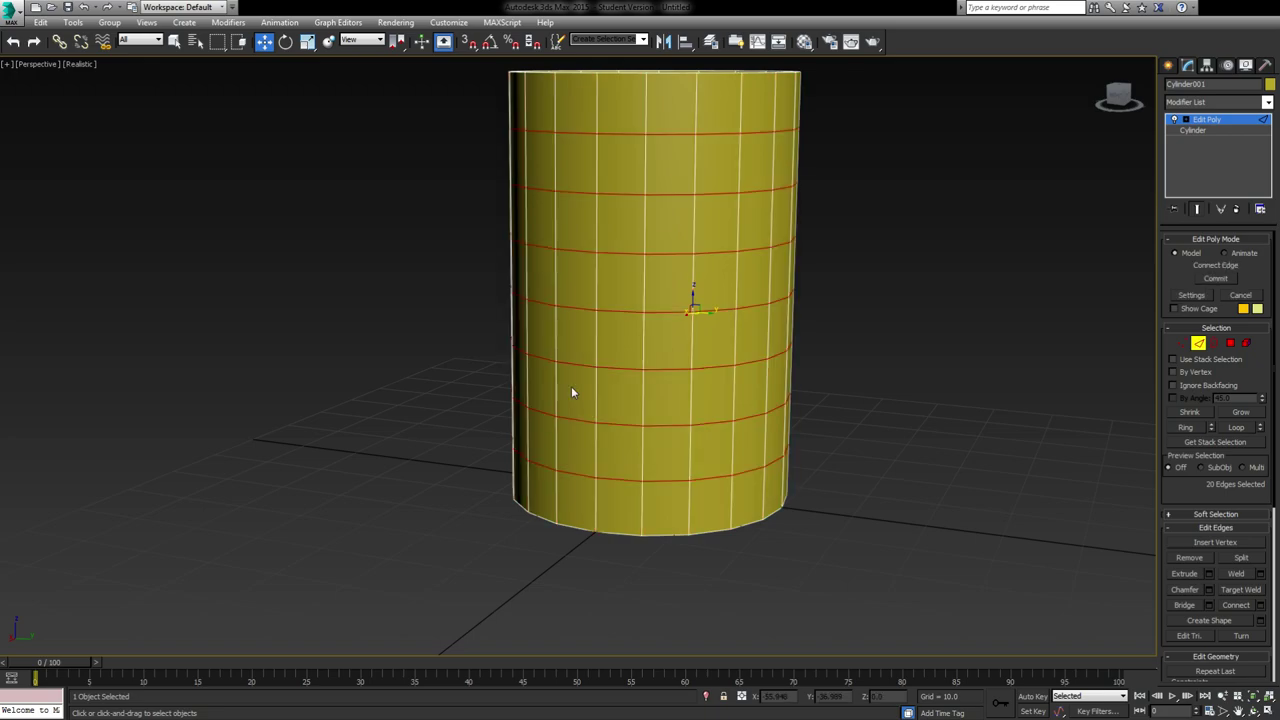
{"action": "key", "text": "ctrl+z"}
{"action": "middle_click_drag", "start_coordinate": [728, 364], "coordinate": [723, 363], "text": "alt"}
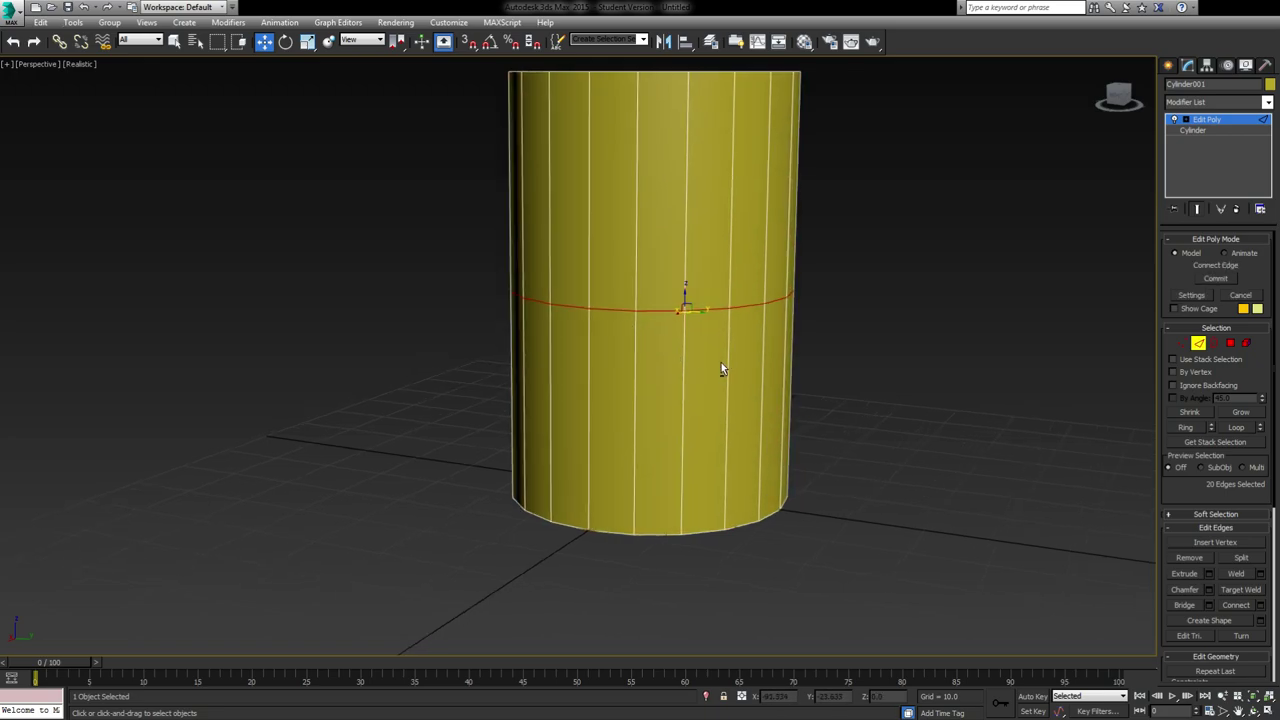
{"action": "left_click", "coordinate": [590, 365]}
{"action": "left_click", "coordinate": [590, 365]}
{"action": "left_click", "coordinate": [590, 365]}
{"action": "left_click", "coordinate": [590, 365]}
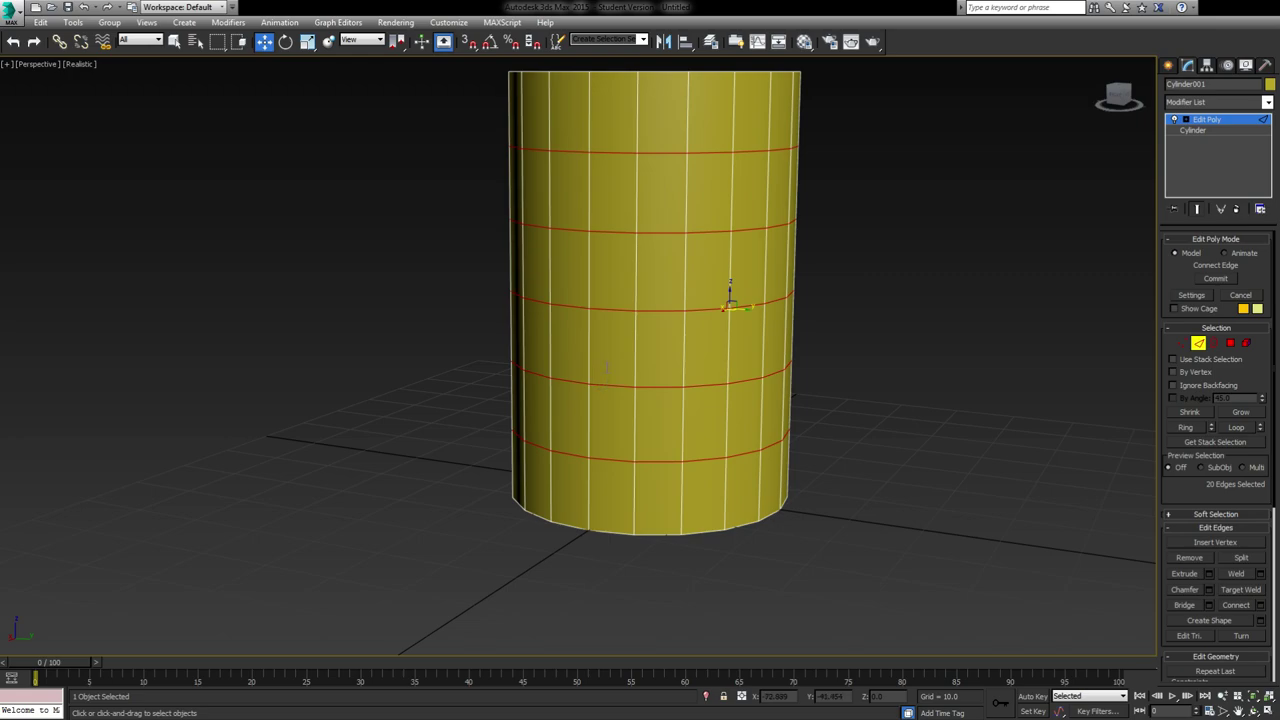
Pinch the five horizontal loops closer together around the middle of the cylinder's side
{"action": "left_click_drag", "start_coordinate": [590, 386], "coordinate": [588, 336]}
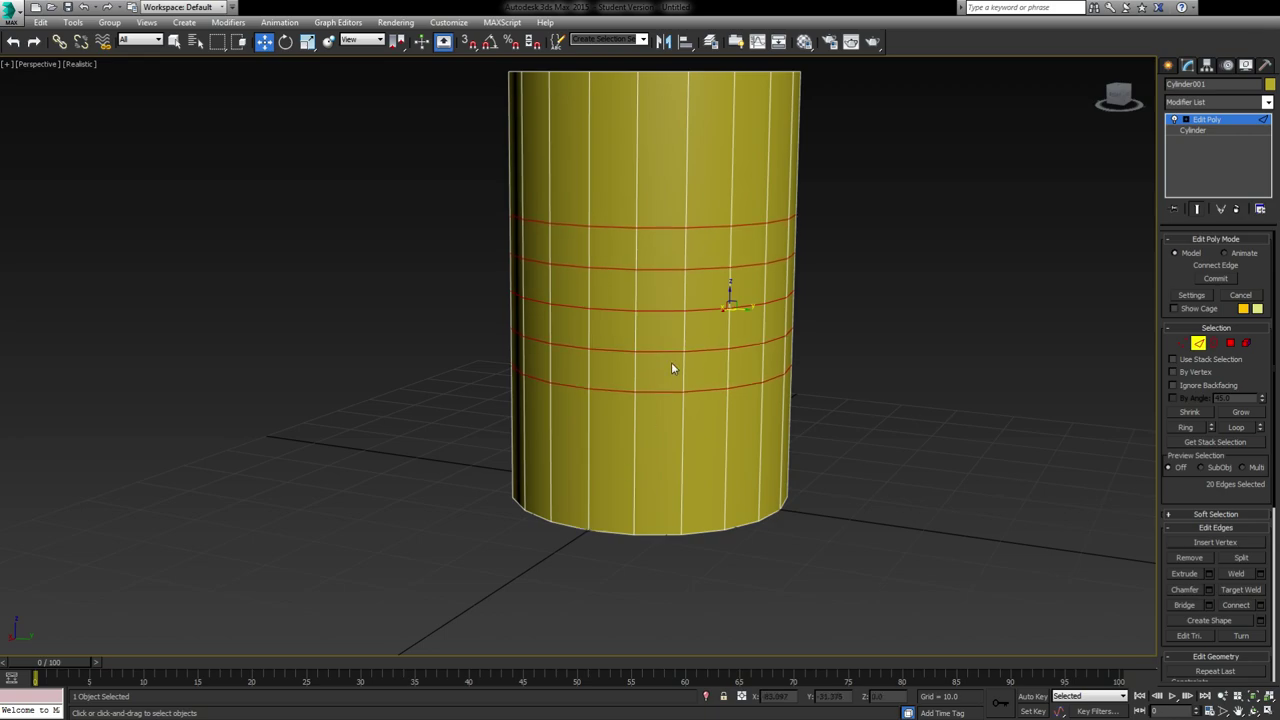
{"action": "left_click_drag", "start_coordinate": [591, 386], "coordinate": [630, 355]}
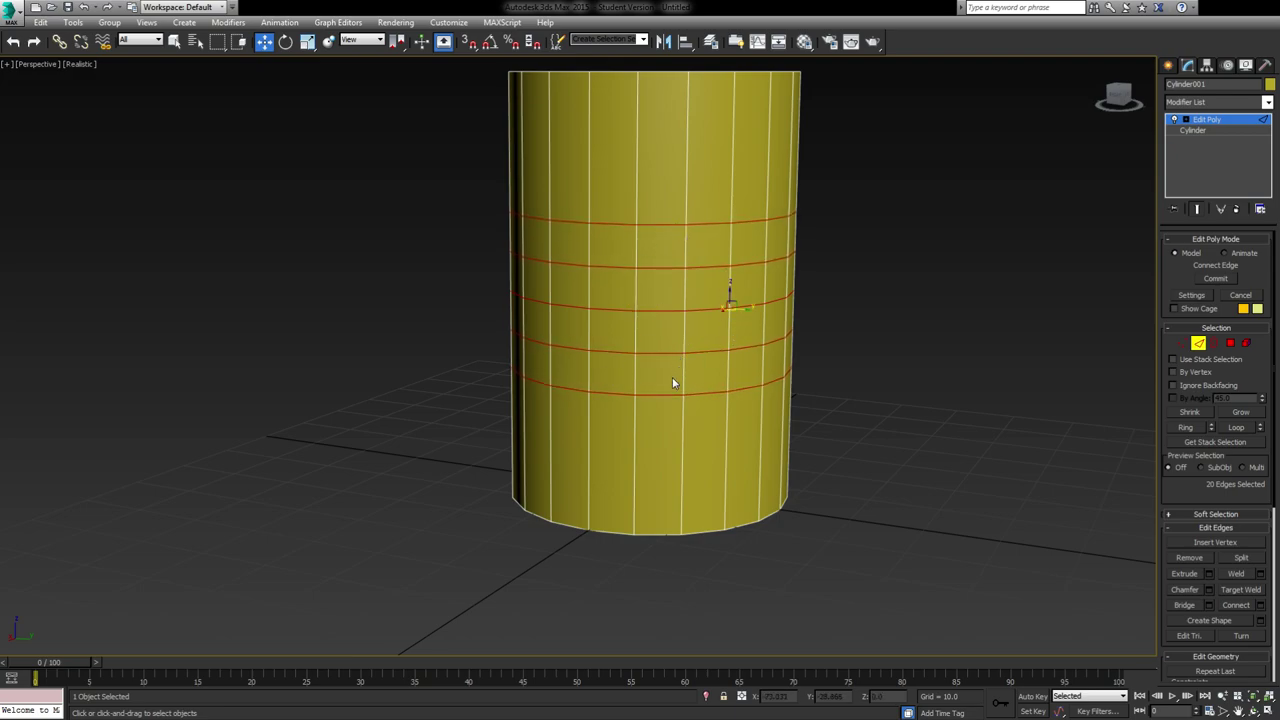
{"action": "left_click", "coordinate": [523, 276]}
{"action": "left_click", "coordinate": [718, 388]}
Slide the five pinched loops down towards the cylinder's base and apply the connection
{"action": "left_click_drag", "start_coordinate": [586, 405], "coordinate": [586, 476]}
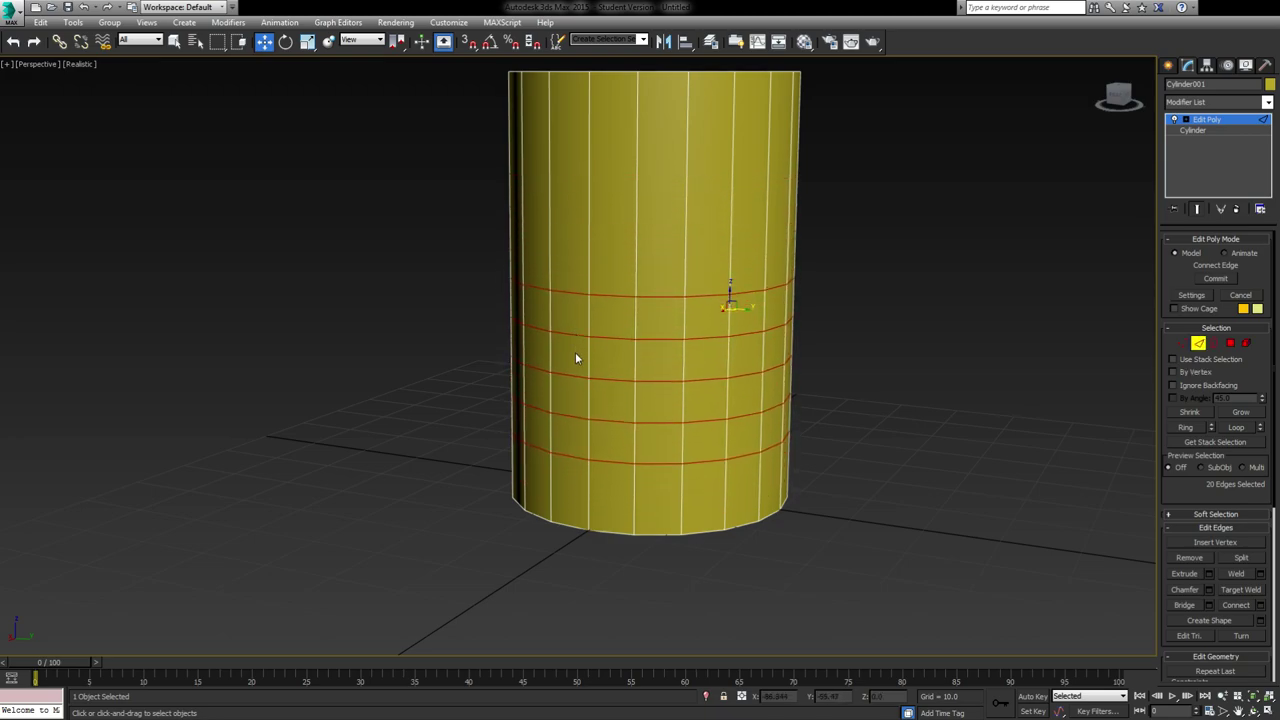
{"action": "left_click_drag", "start_coordinate": [584, 408], "coordinate": [584, 281]}
{"action": "left_click_drag", "start_coordinate": [588, 405], "coordinate": [588, 271]}
{"action": "left_click_drag", "start_coordinate": [590, 407], "coordinate": [590, 550]}
{"action": "middle_click_drag", "start_coordinate": [617, 423], "coordinate": [718, 418], "text": "alt"}
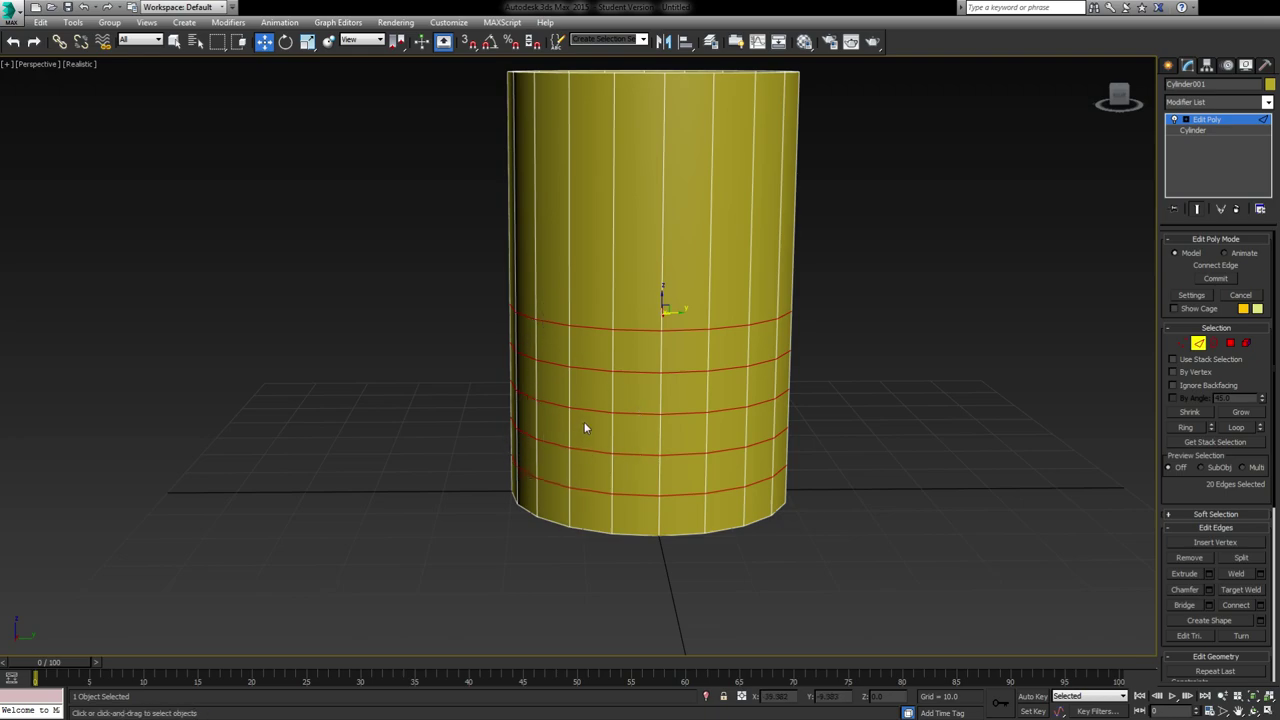
{"action": "middle_click_drag", "start_coordinate": [646, 371], "coordinate": [616, 339], "text": "alt"}
Select the long vertical edges above the five loops and connect them with two horizontal edge loops
{"action": "left_click_drag", "start_coordinate": [429, 260], "coordinate": [920, 262]}
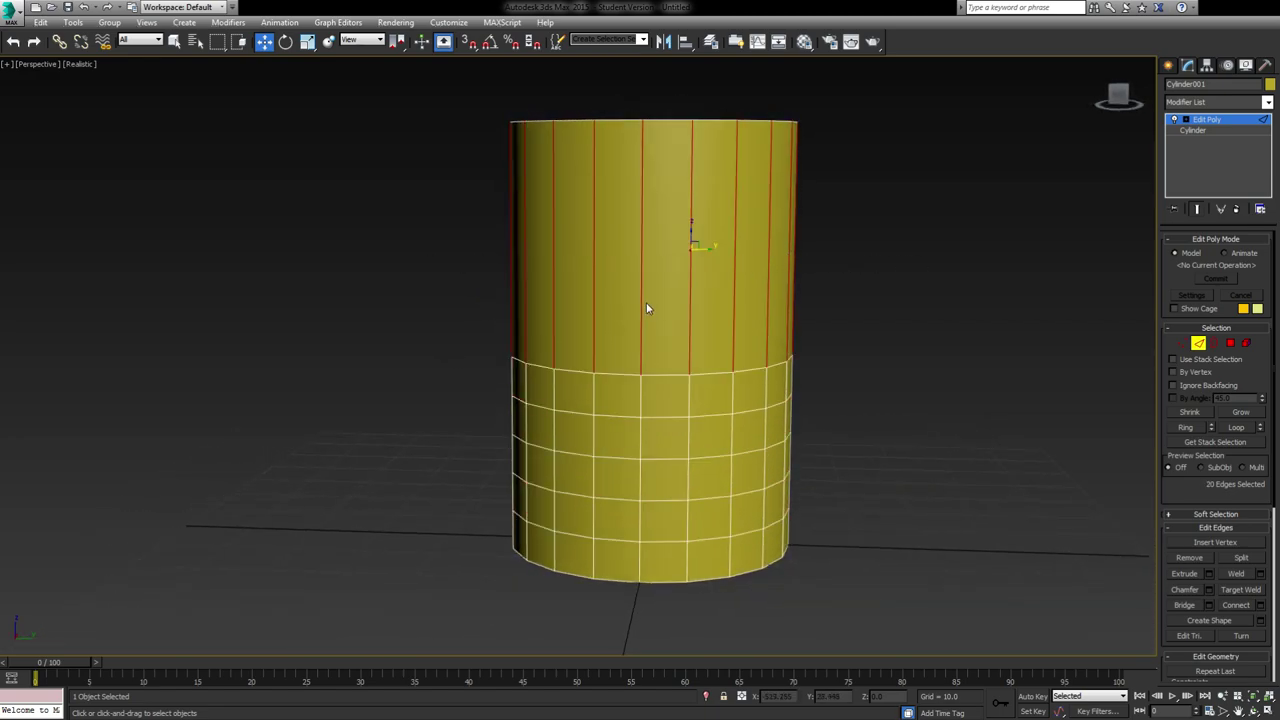
{"action": "key", "text": "ctrl+shift+e"}
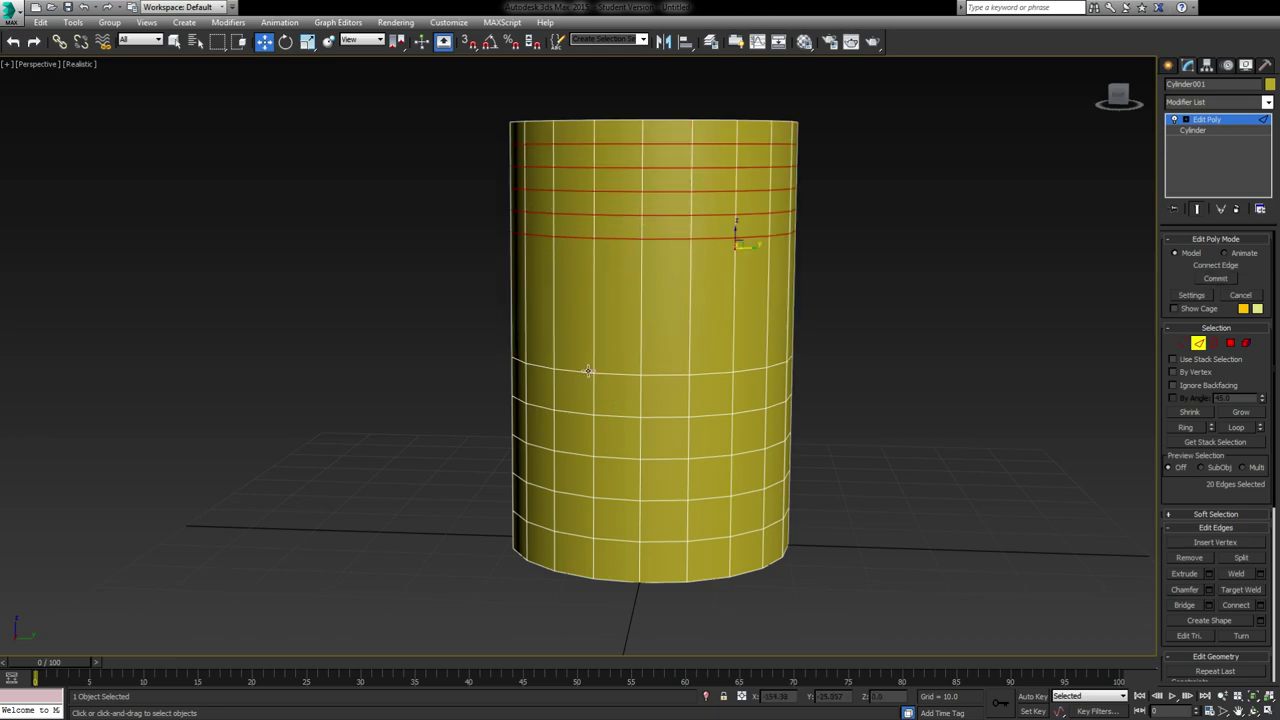
{"action": "key", "text": "ctrl+z"}
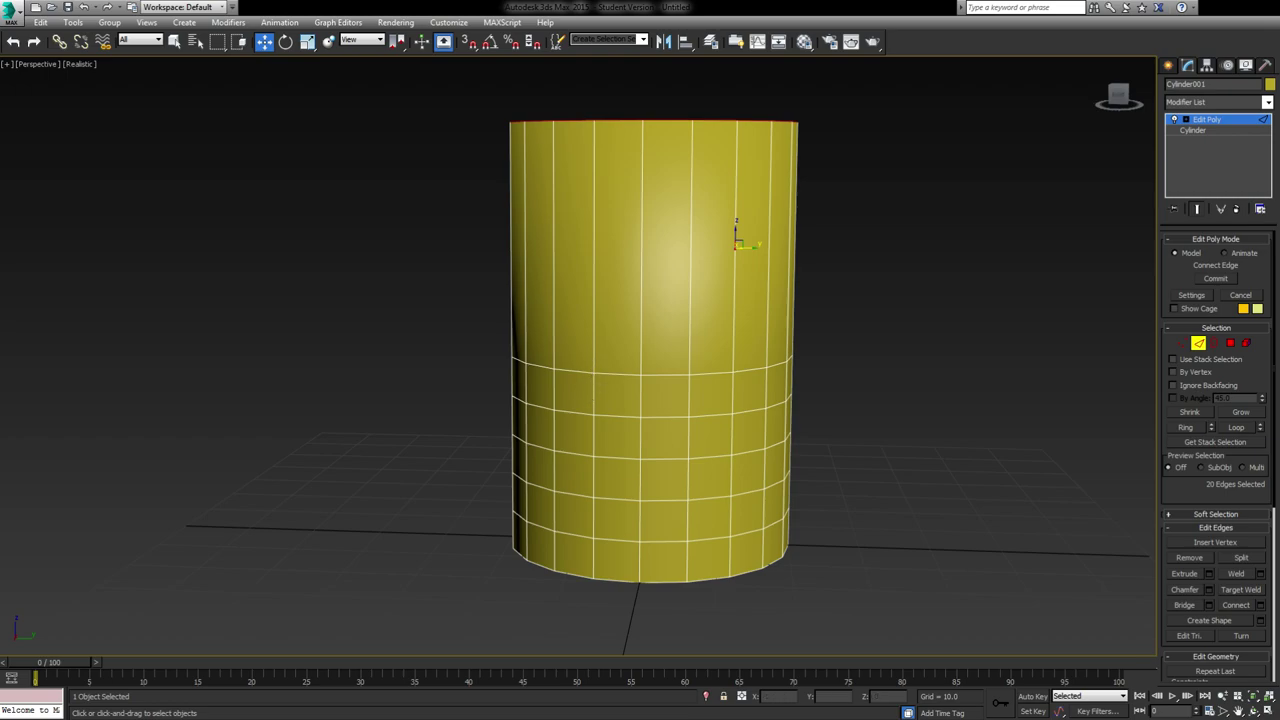
{"action": "key", "text": "ctrl+z"}
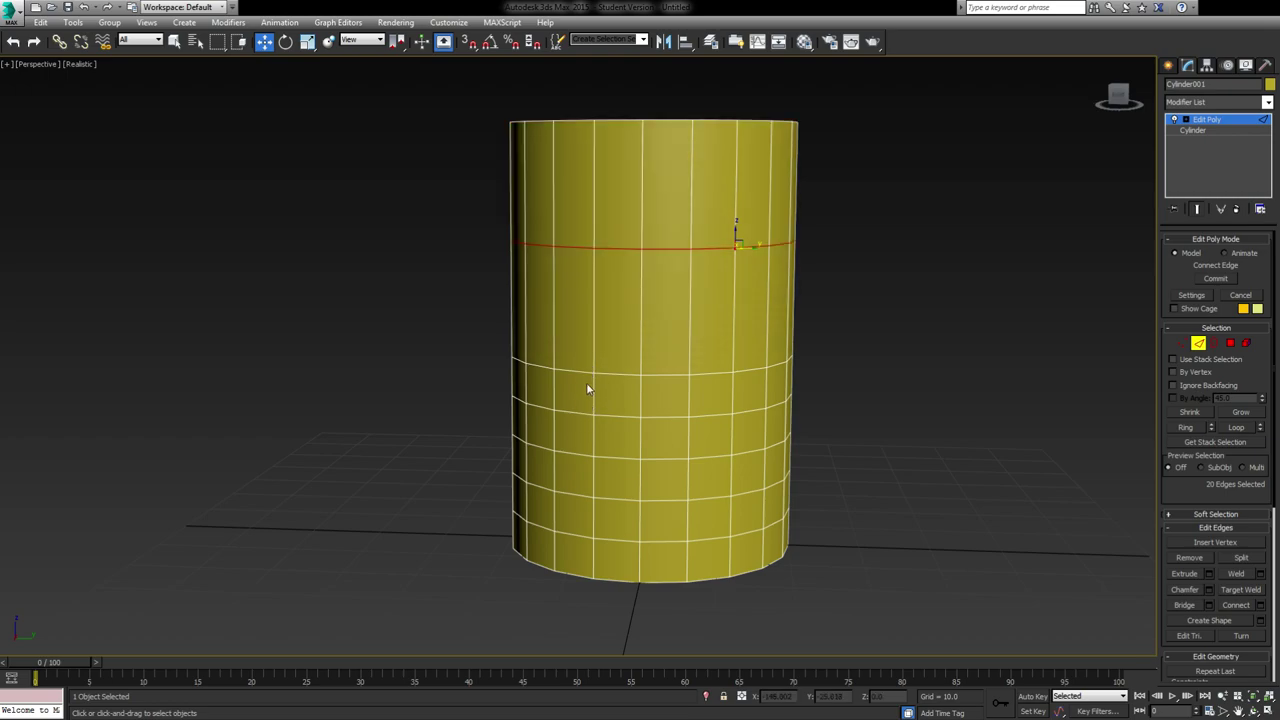
{"action": "left_click", "coordinate": [607, 281]}
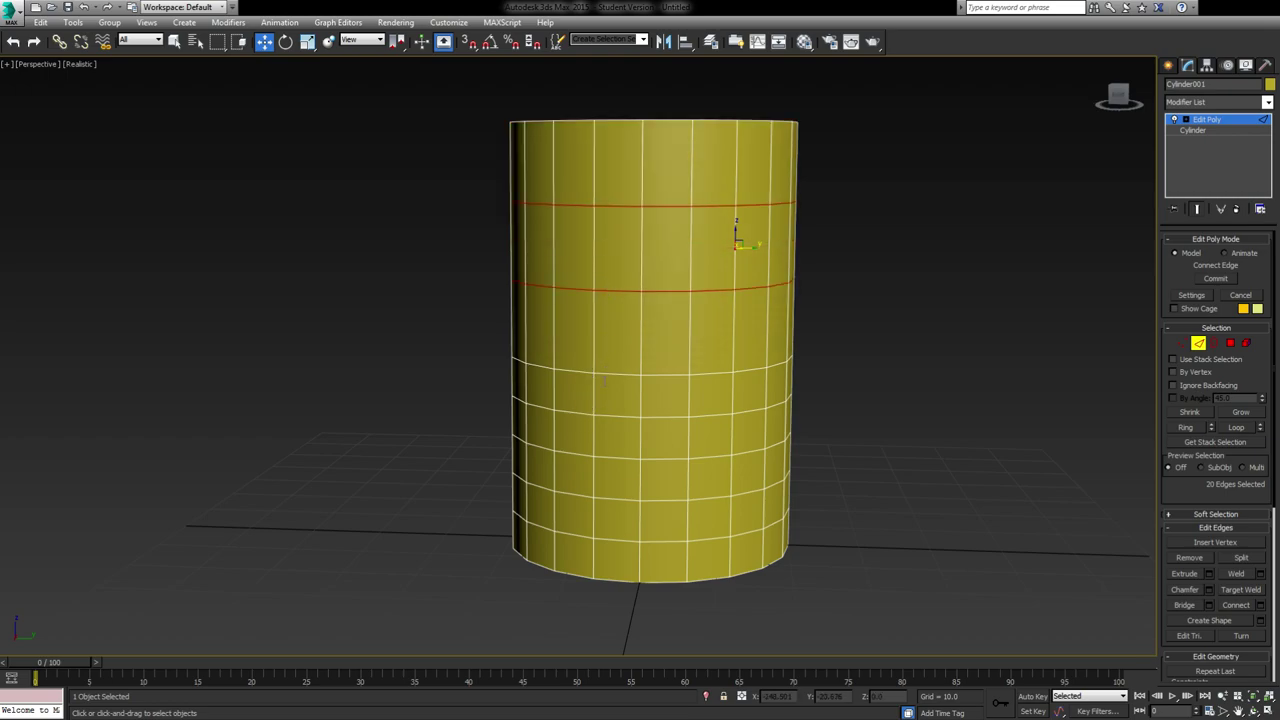
Pinch the two new loops together, slide them up near the cylinder's top rim, apply, and clear the selection
{"action": "left_click_drag", "start_coordinate": [589, 390], "coordinate": [587, 425]}
{"action": "left_click_drag", "start_coordinate": [592, 204], "coordinate": [592, 211]}
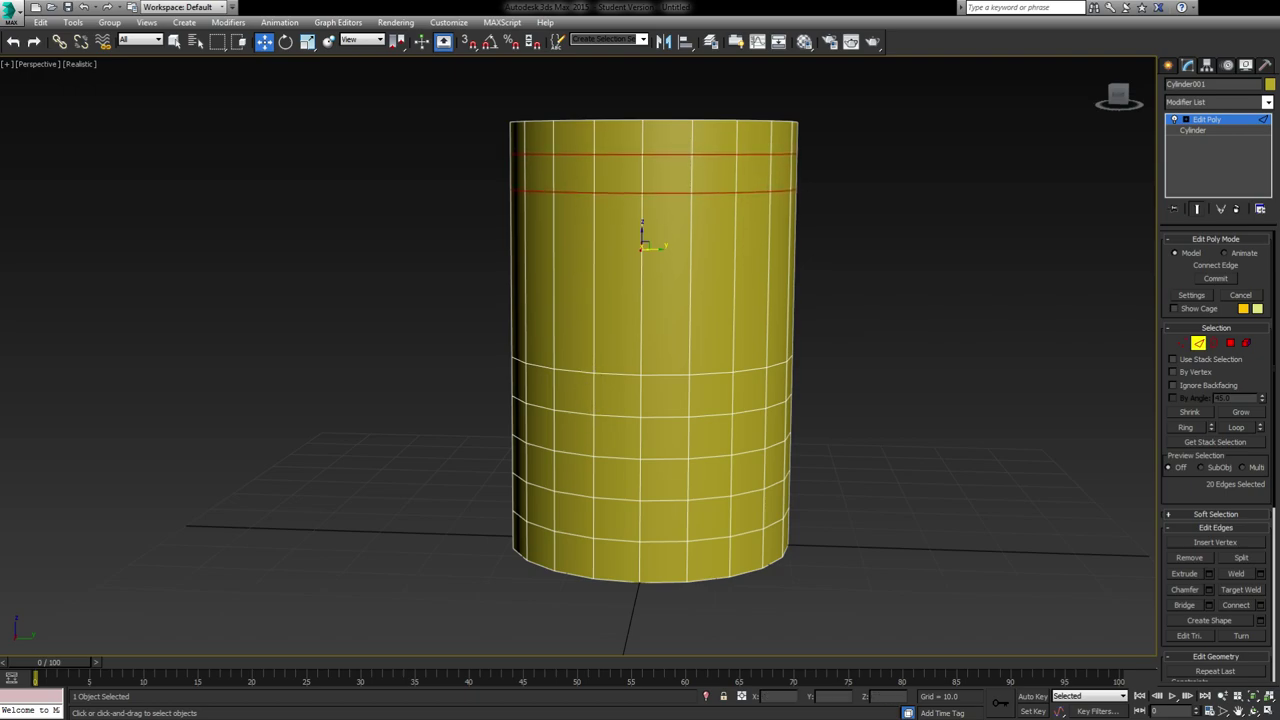
{"action": "left_click", "coordinate": [584, 426]}
{"action": "left_click", "coordinate": [884, 349]}
{"action": "middle_click_drag", "start_coordinate": [728, 337], "coordinate": [654, 347]}
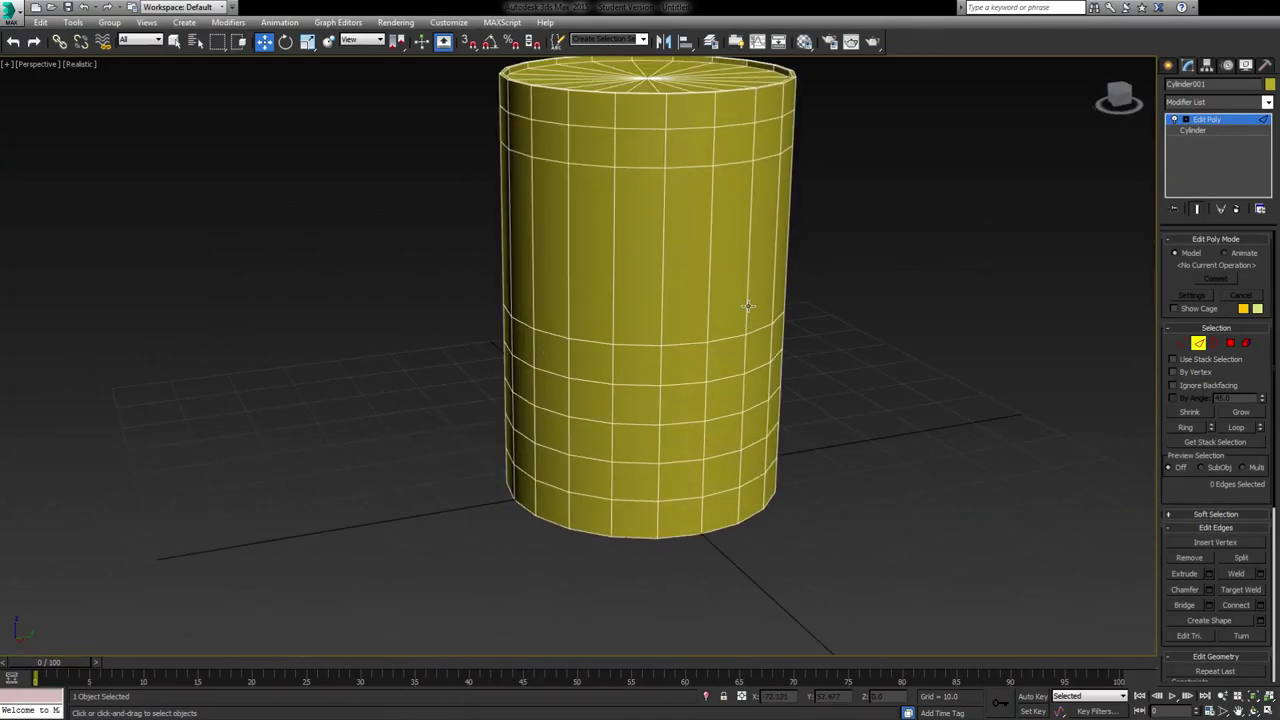
{"action": "middle_click_drag", "start_coordinate": [557, 358], "coordinate": [612, 348], "text": "alt"}
{"action": "scroll", "coordinate": [612, 348], "scroll_direction": "up", "scroll_amount": 2}
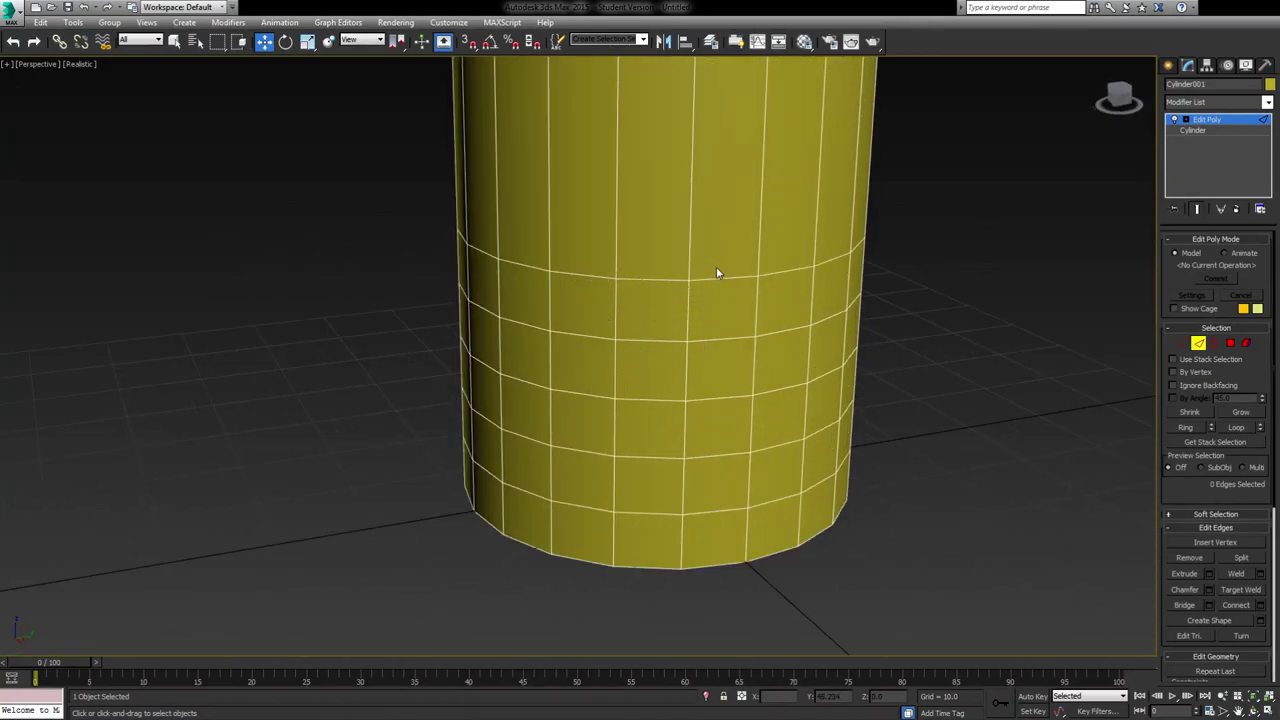
{"action": "left_click", "coordinate": [645, 280]}
{"action": "middle_click_drag", "start_coordinate": [734, 309], "coordinate": [697, 332], "text": "alt"}
{"action": "scroll", "coordinate": [641, 272], "scroll_direction": "down", "scroll_amount": 3}
{"action": "middle_click_drag", "start_coordinate": [533, 350], "coordinate": [628, 386], "text": "alt"}
{"action": "left_click", "coordinate": [789, 429]}
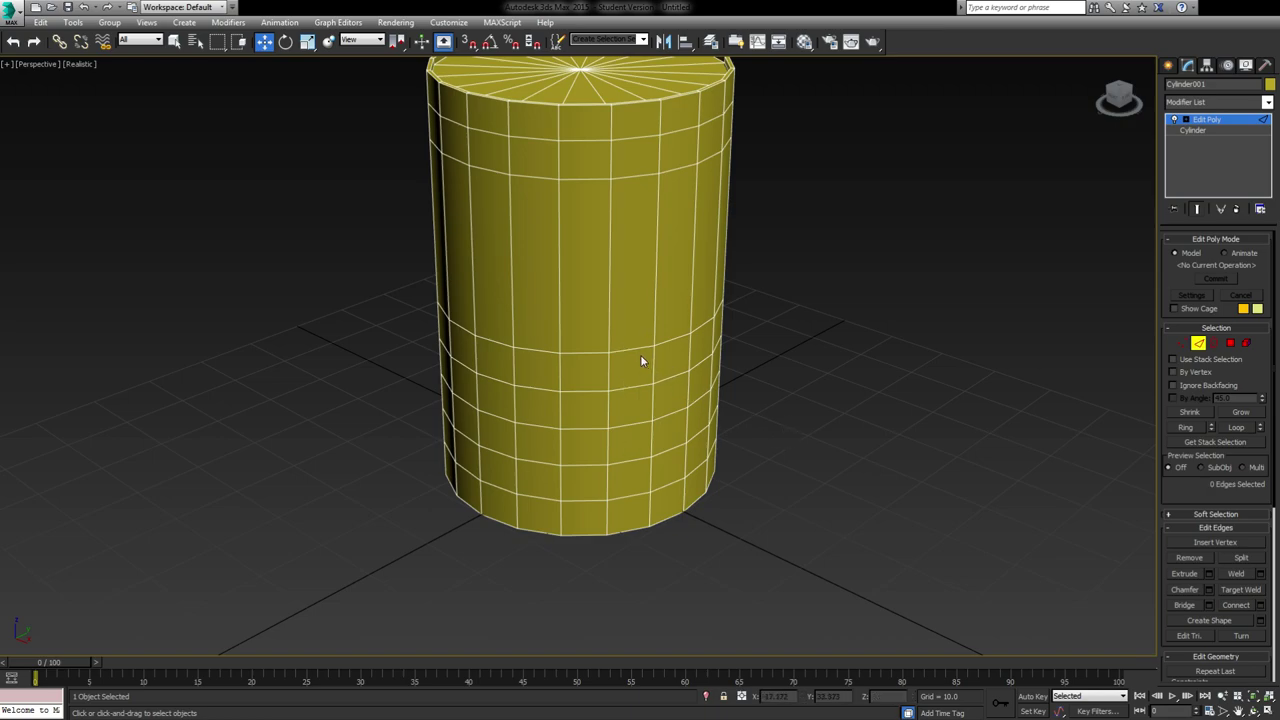
Extend one edge of the highest lower loop to its full loop, try adding the loop below, and undo the last selection change
{"action": "double_click", "coordinate": [636, 350]}
{"action": "middle_click_drag", "start_coordinate": [531, 343], "coordinate": [573, 363], "text": "alt"}
{"action": "left_click", "coordinate": [651, 345]}
{"action": "left_click", "coordinate": [655, 337]}
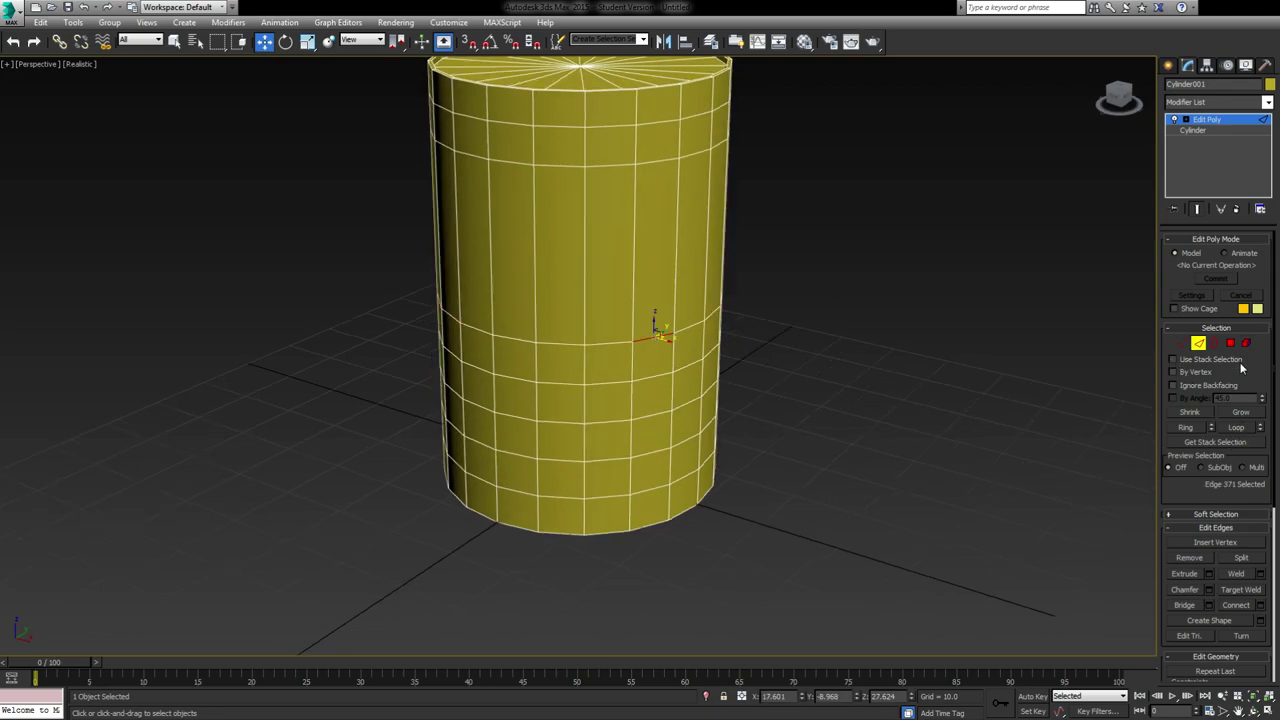
{"action": "left_click", "coordinate": [1240, 428]}
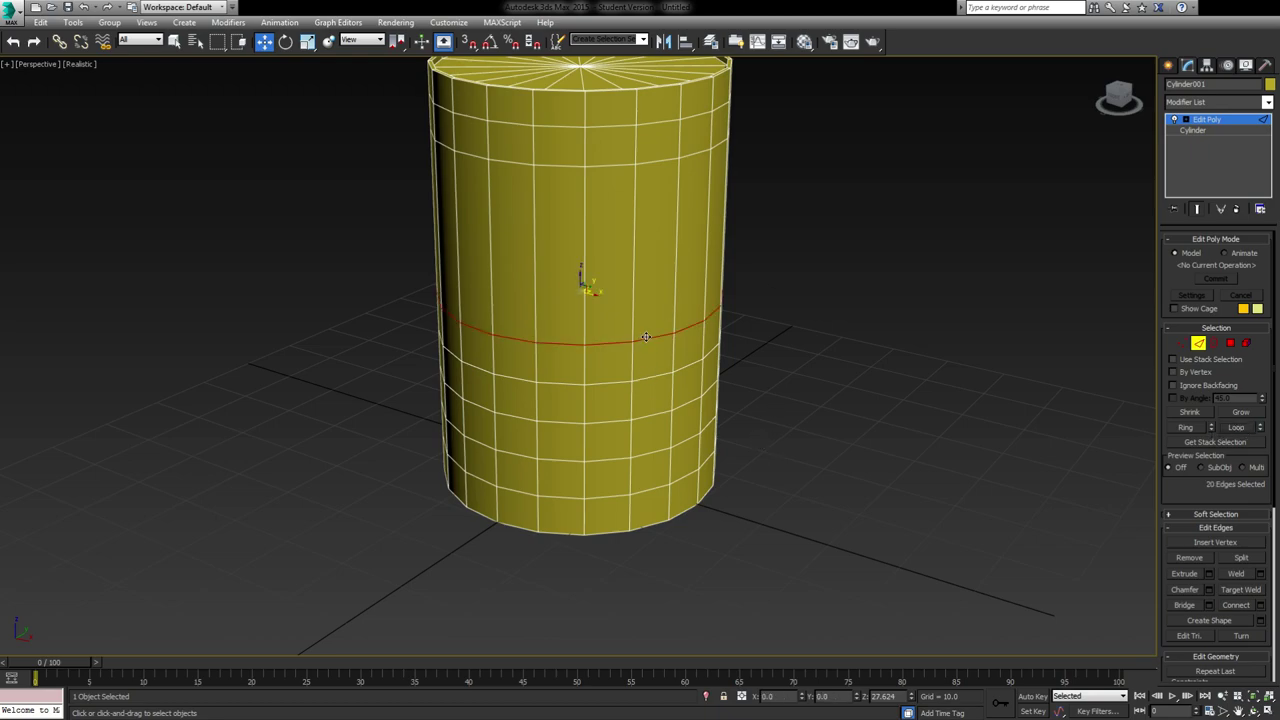
{"action": "double_click", "coordinate": [649, 376], "text": "ctrl"}
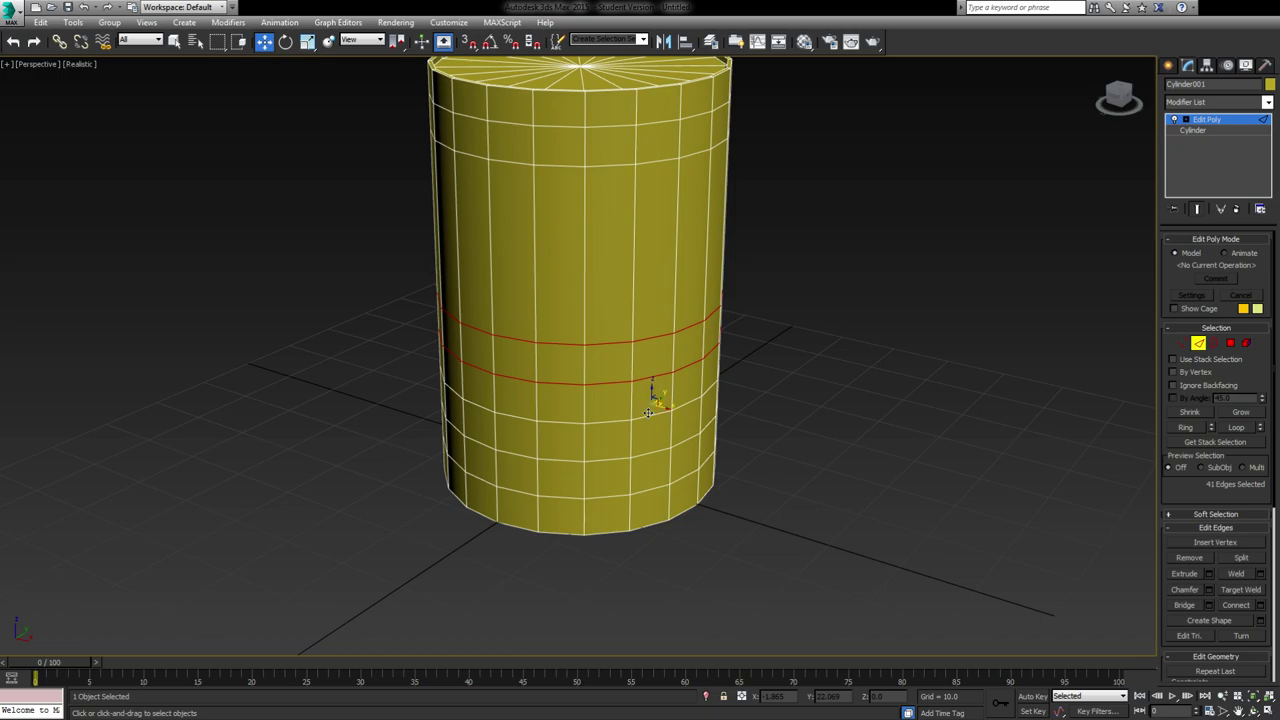
{"action": "key", "text": "ctrl+z"}
Select all five horizontal edge loops on the lower part of the cylinder together
{"action": "middle_click_drag", "start_coordinate": [734, 343], "coordinate": [641, 429], "text": "alt"}
{"action": "double_click", "coordinate": [641, 425]}
{"action": "double_click", "coordinate": [641, 392], "text": "ctrl"}
{"action": "double_click", "coordinate": [638, 355], "text": "ctrl"}
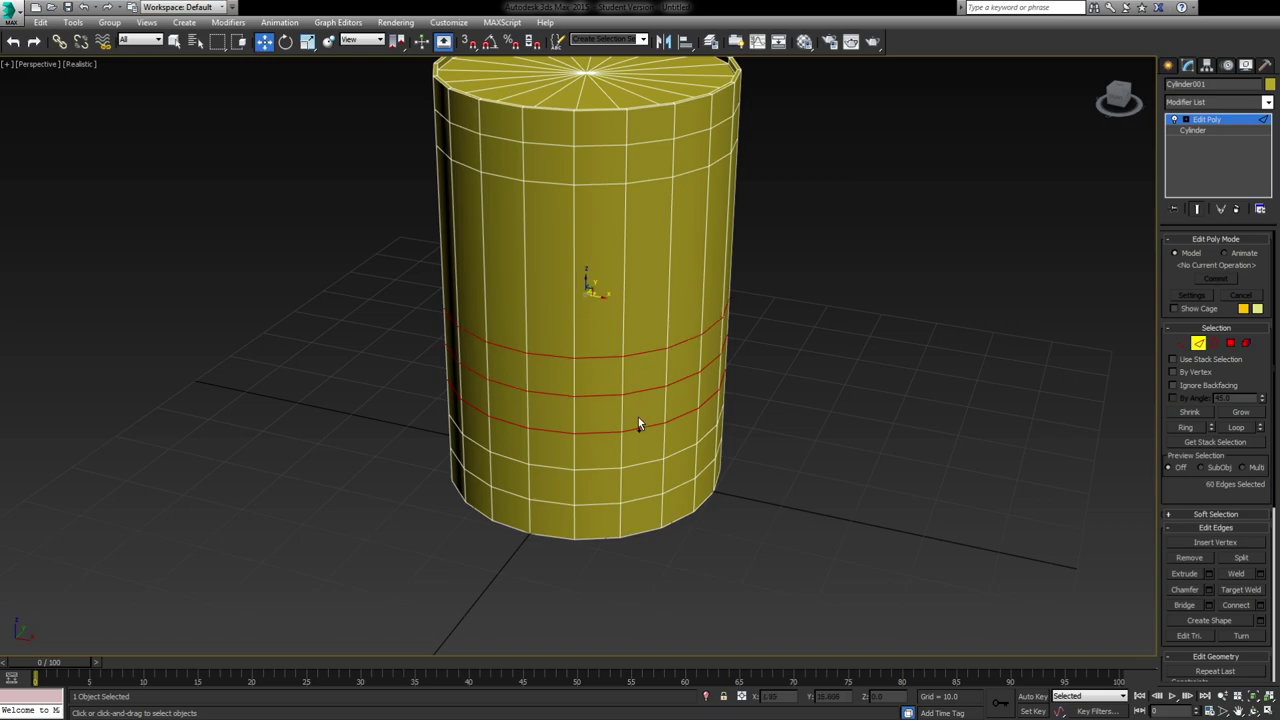
{"action": "double_click", "coordinate": [641, 462], "text": "ctrl"}
{"action": "double_click", "coordinate": [640, 497], "text": "ctrl"}
{"action": "middle_click_drag", "start_coordinate": [660, 480], "coordinate": [607, 441], "text": "alt"}
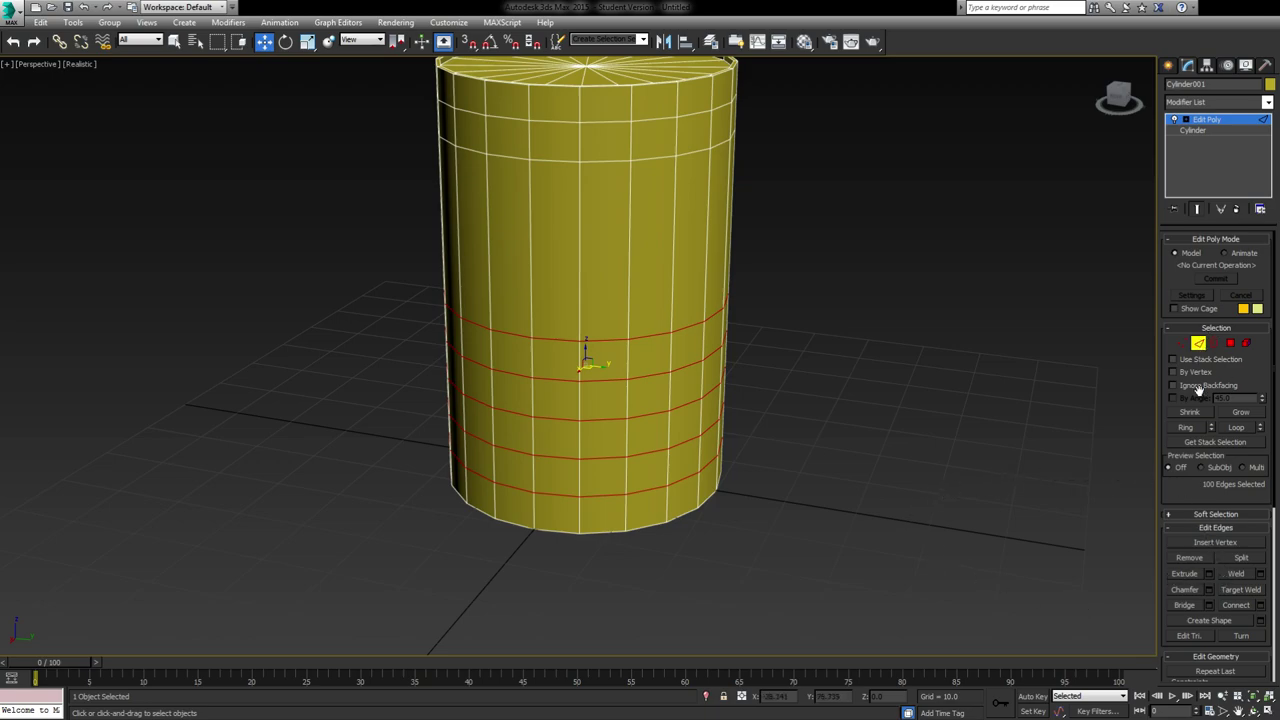
Start an edge extrusion on the five selected loops and try outward ridges of different widths
{"action": "left_click", "coordinate": [1209, 573]}
{"action": "key", "text": "shift+e"}
{"action": "left_click_drag", "start_coordinate": [586, 362], "coordinate": [586, 400]}
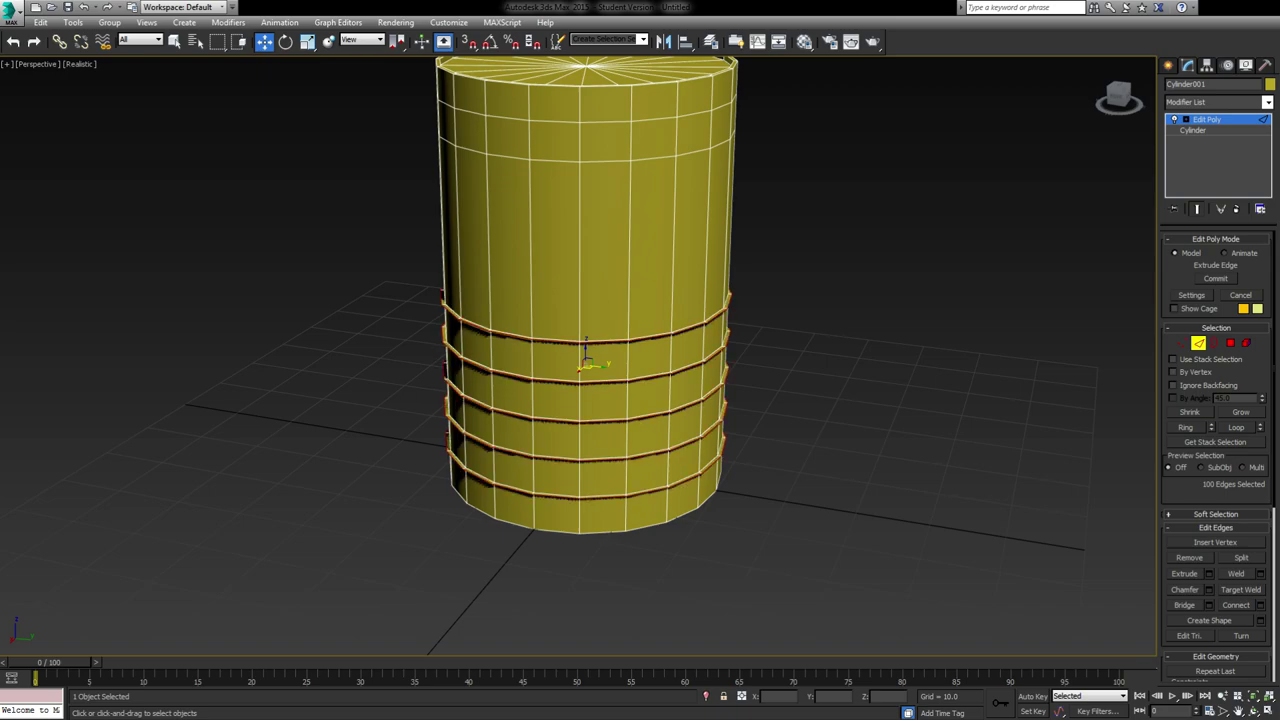
{"action": "key", "text": "ctrl+y"}
{"action": "key", "text": "ctrl+z"}
{"action": "mouse_move", "coordinate": [586, 398]}
{"action": "left_mouse_down"}
{"action": "mouse_move", "coordinate": [586, 358]}
{"action": "mouse_move", "coordinate": [586, 404]}
{"action": "mouse_move", "coordinate": [586, 380]}
{"action": "left_mouse_up"}
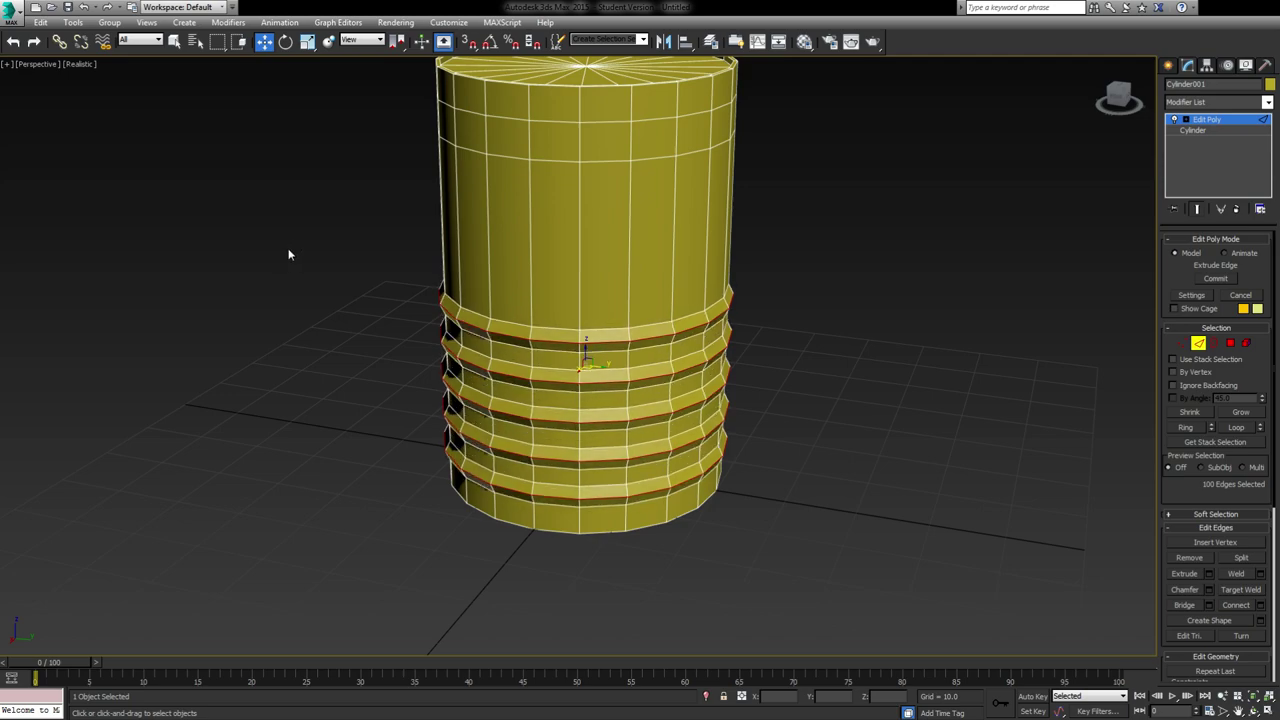
{"action": "left_click_drag", "start_coordinate": [586, 380], "coordinate": [586, 412]}
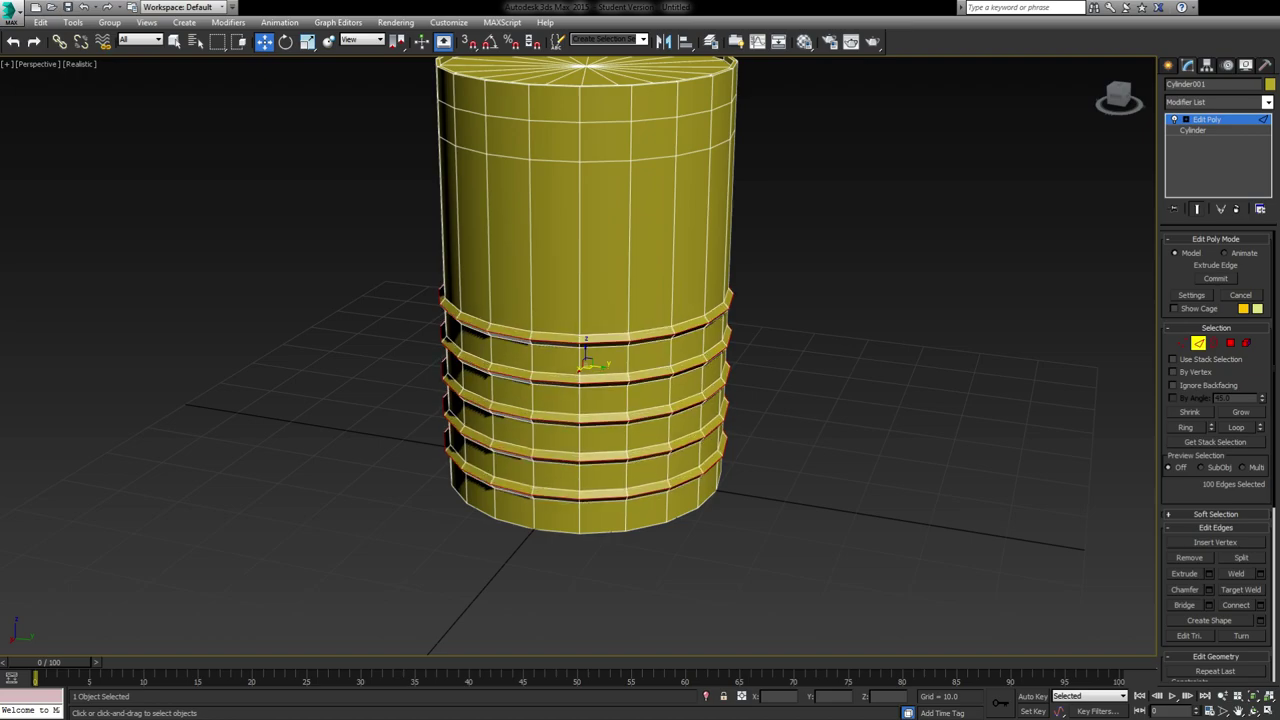
Turn the edge extrusion inward to cut five V-shaped grooves around the lower body, adjust their width and depth, and apply it
{"action": "middle_click_drag", "start_coordinate": [554, 390], "coordinate": [505, 312], "text": "alt"}
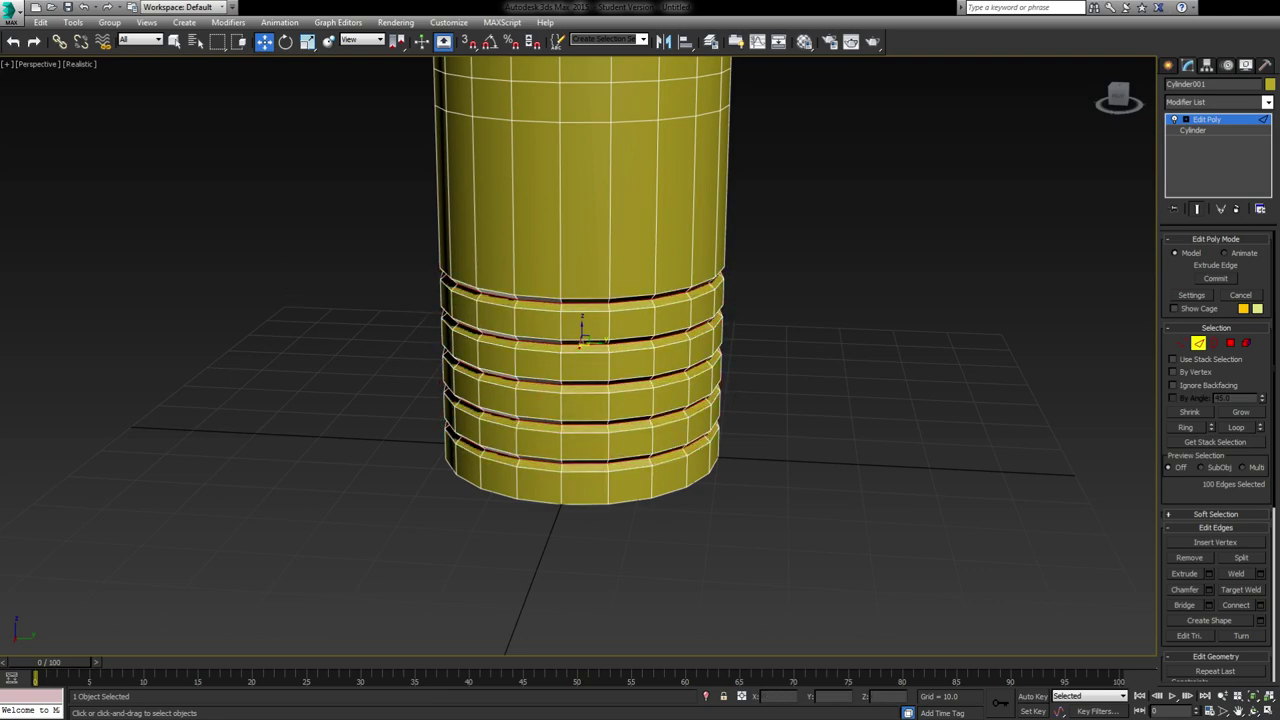
{"action": "mouse_move", "coordinate": [511, 402]}
{"action": "middle_mouse_down", "text": "alt"}
{"action": "mouse_move", "coordinate": [510, 350]}
{"action": "mouse_move", "coordinate": [508, 394]}
{"action": "middle_mouse_up", "text": "alt"}
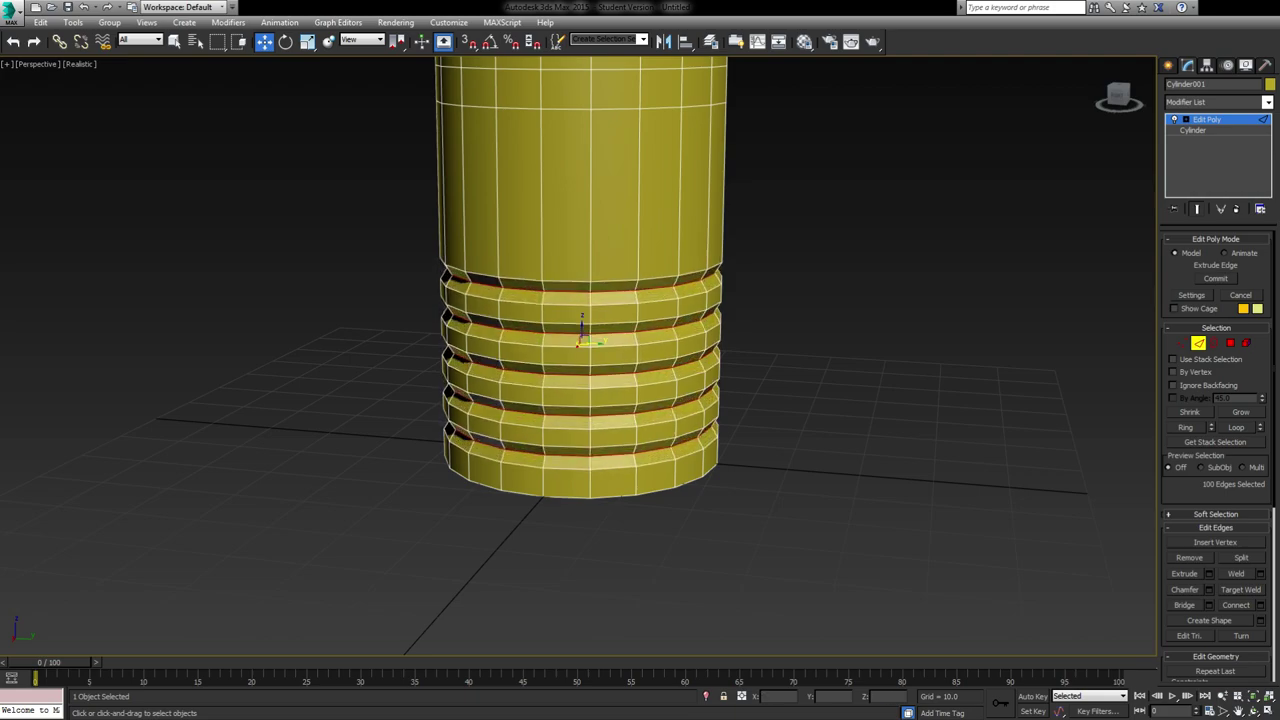
{"action": "middle_click_drag", "start_coordinate": [534, 324], "coordinate": [567, 289], "text": "alt"}
{"action": "middle_click_drag", "start_coordinate": [451, 402], "coordinate": [511, 403], "text": "alt"}
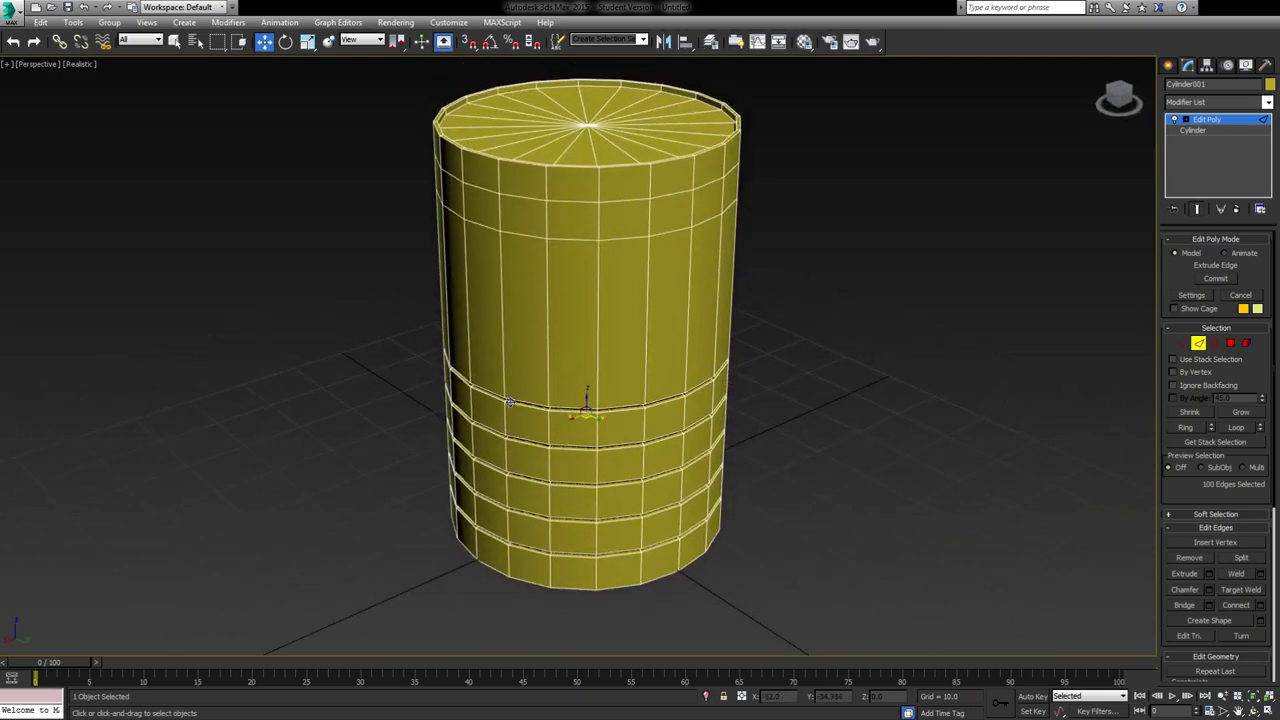
{"action": "scroll", "coordinate": [514, 404], "scroll_direction": "down", "scroll_amount": 3}
{"action": "middle_click_drag", "start_coordinate": [539, 478], "coordinate": [534, 444]}
{"action": "scroll", "coordinate": [556, 463], "scroll_direction": "up", "scroll_amount": 3}
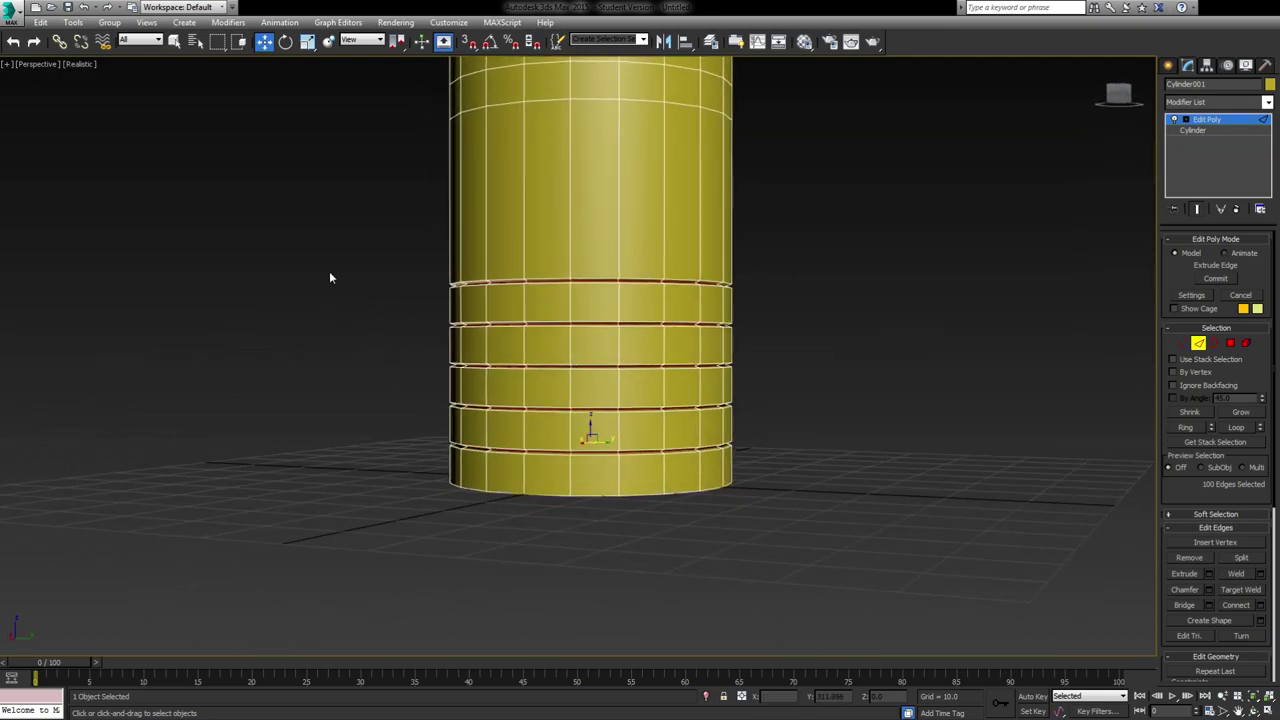
{"action": "scroll", "coordinate": [330, 272], "scroll_direction": "up", "scroll_amount": 3}
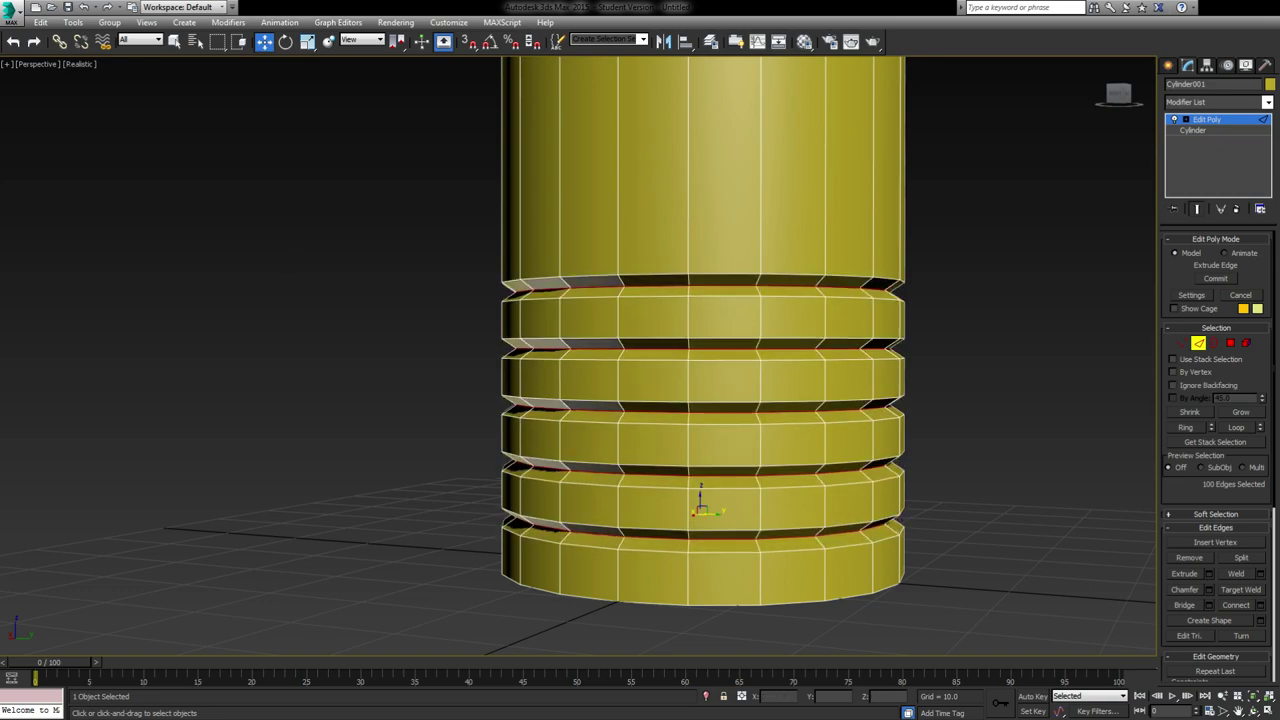
{"action": "scroll", "coordinate": [600, 303], "scroll_direction": "down", "scroll_amount": 3}
{"action": "middle_click_drag", "start_coordinate": [600, 303], "coordinate": [591, 286], "text": "alt"}
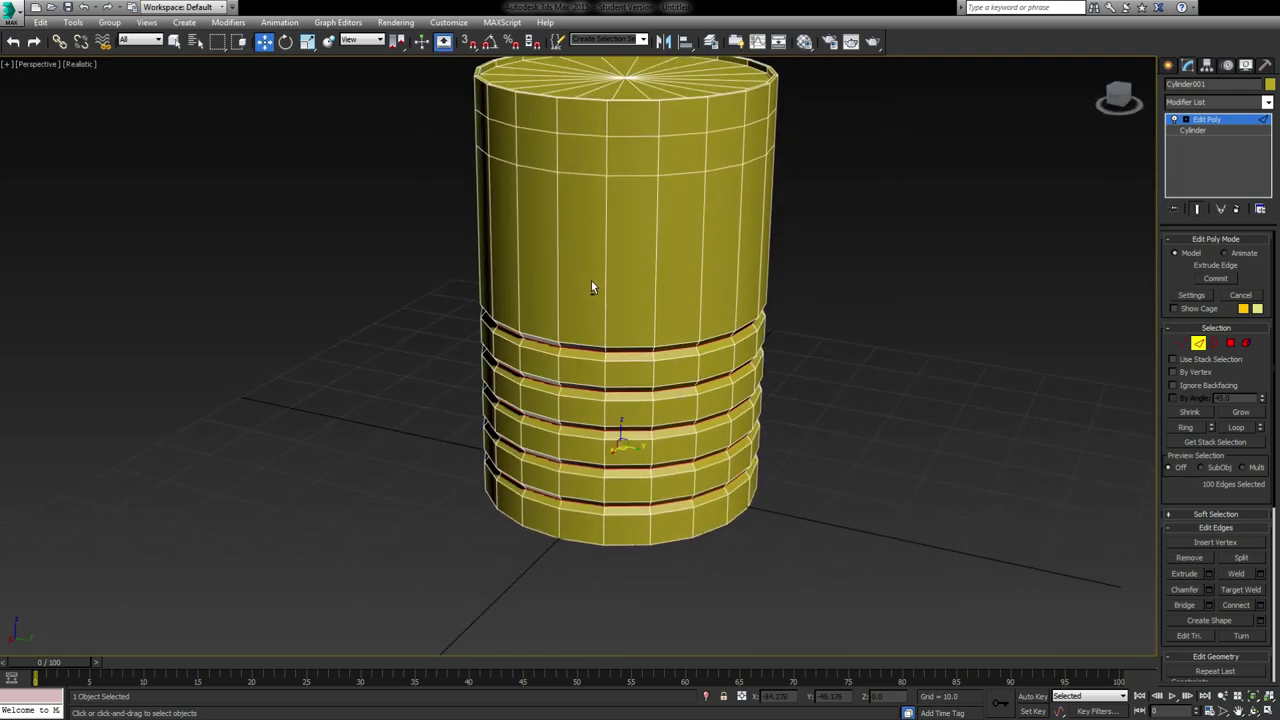
{"action": "scroll", "coordinate": [662, 360], "scroll_direction": "up", "scroll_amount": 1}
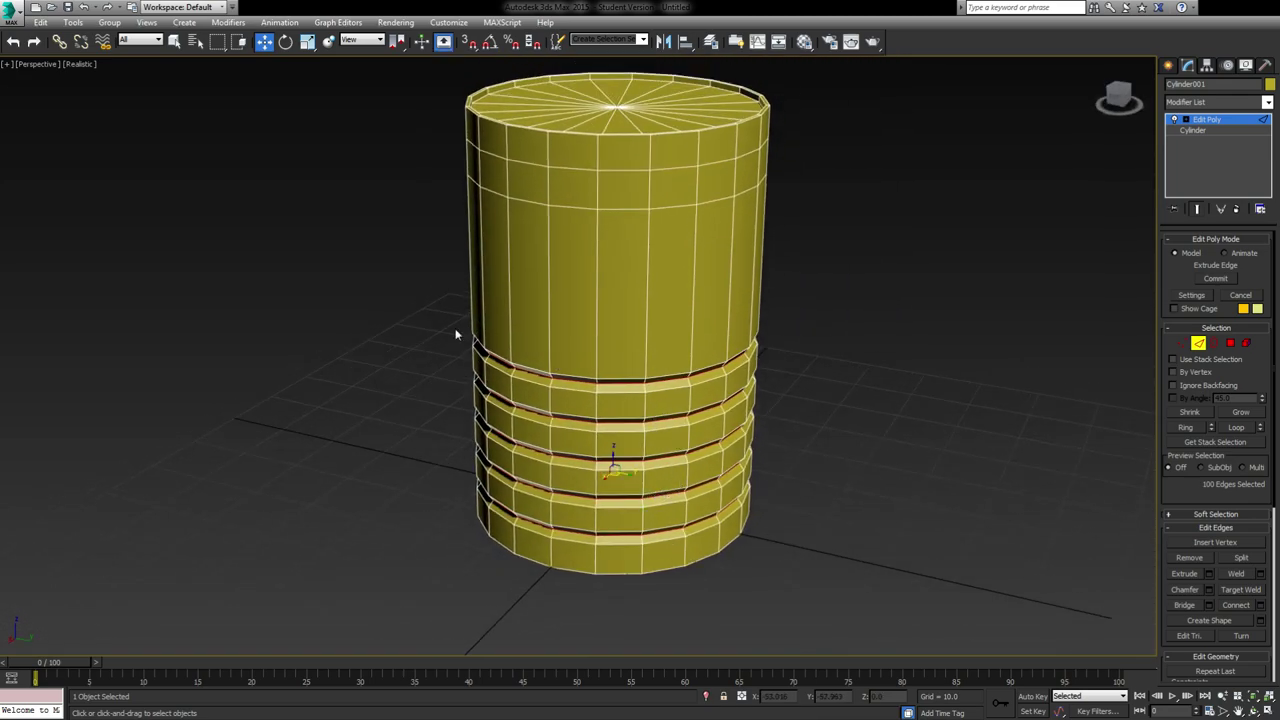
{"action": "middle_click_drag", "start_coordinate": [527, 489], "coordinate": [526, 473], "text": "alt"}
{"action": "left_click", "coordinate": [283, 298]}
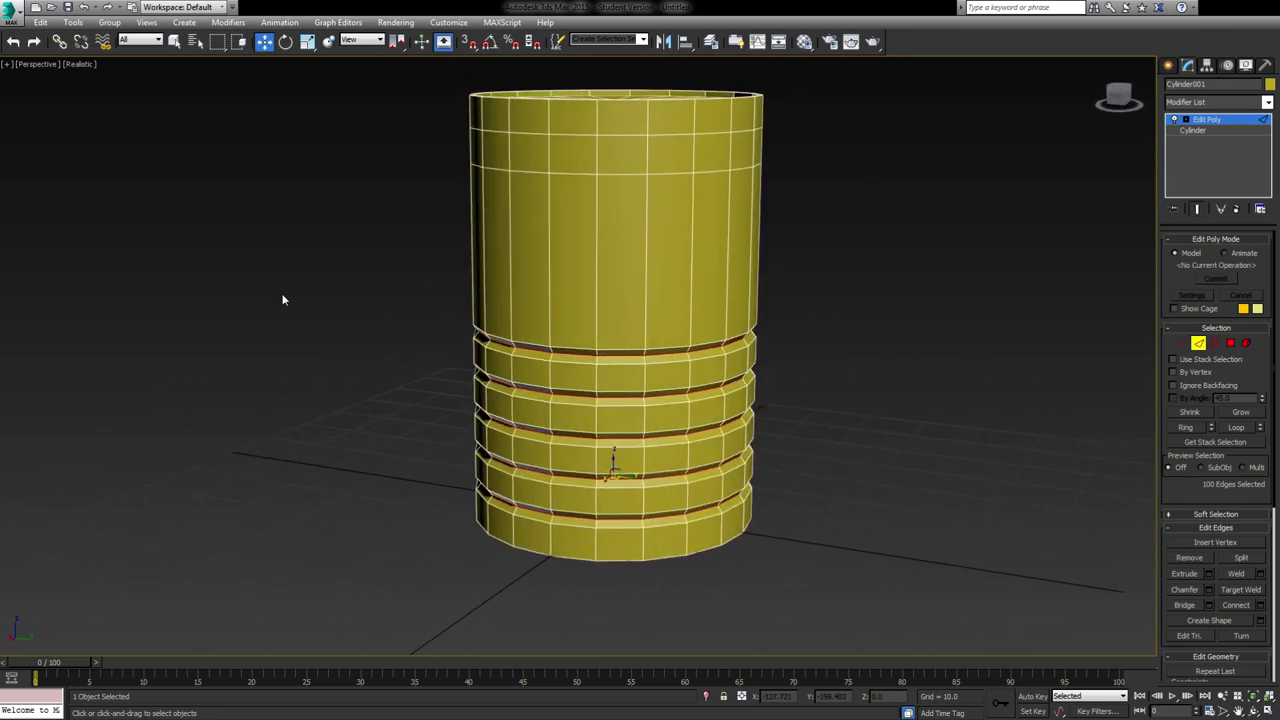
Select the two full horizontal edge loops just below the cylinder's top rim
{"action": "middle_click_drag", "start_coordinate": [617, 296], "coordinate": [589, 316]}
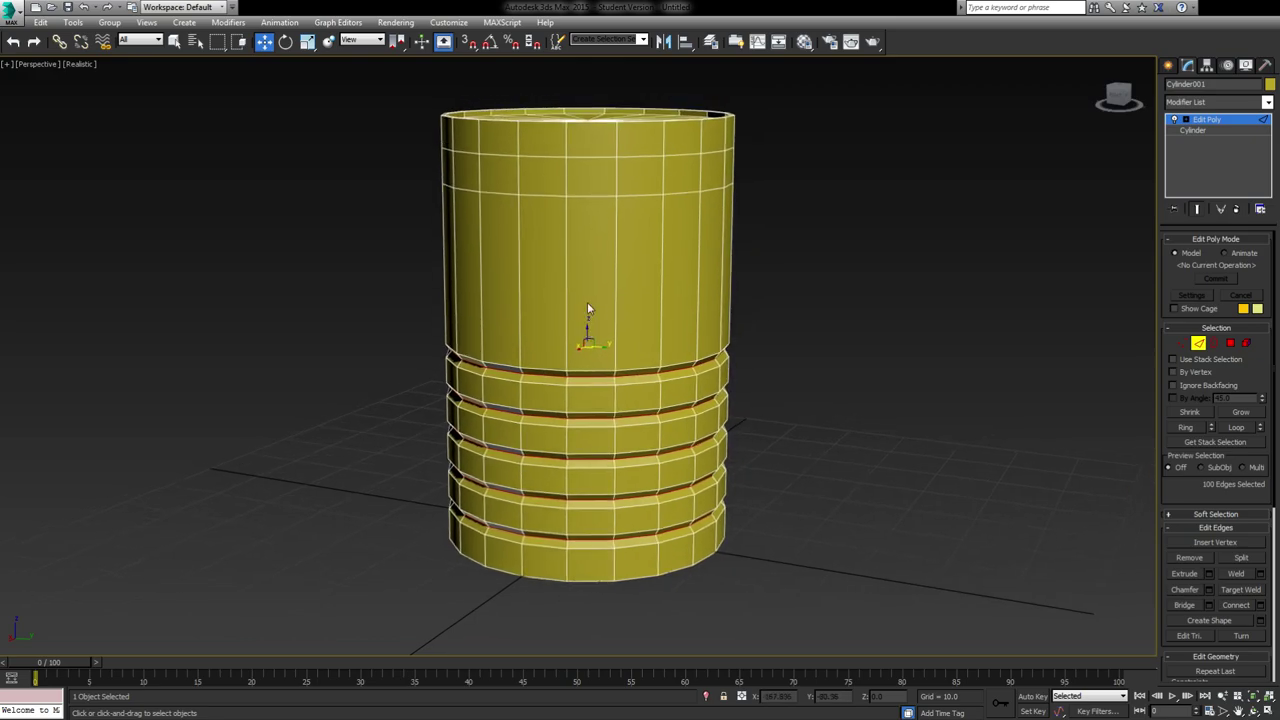
{"action": "double_click", "coordinate": [595, 191]}
{"action": "double_click", "coordinate": [595, 154], "text": "ctrl"}
{"action": "middle_click_drag", "start_coordinate": [675, 171], "coordinate": [587, 212], "text": "alt"}
{"action": "double_click", "coordinate": [587, 213]}
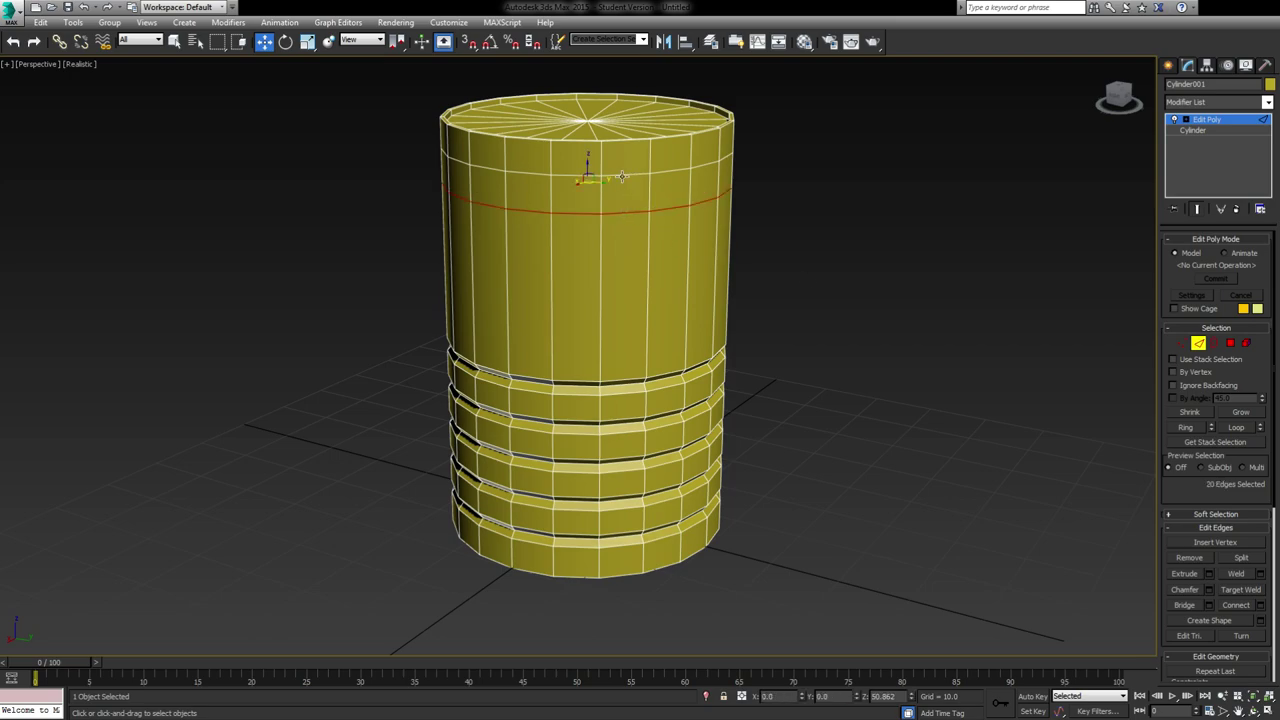
{"action": "double_click", "coordinate": [621, 173], "text": "ctrl"}
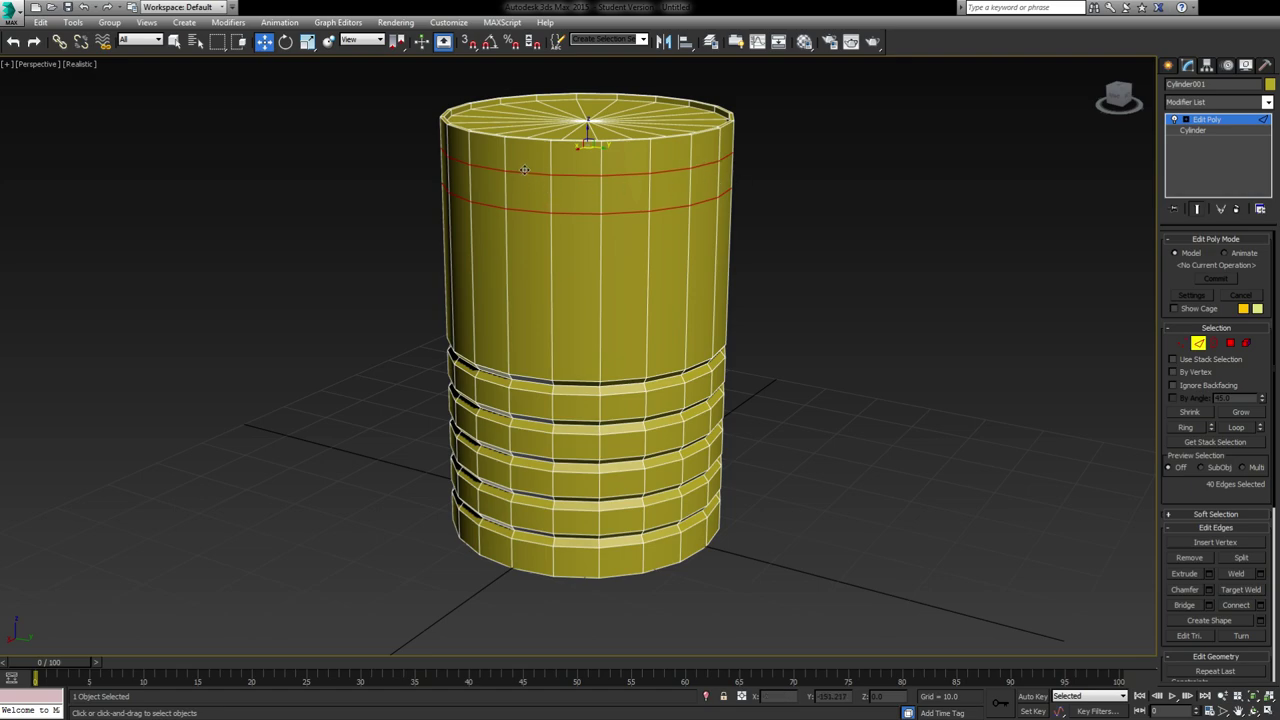
Try adding two vertical edge loops and their ring to the selection, undo that, and clear the edge selection
{"action": "double_click", "coordinate": [650, 235], "text": "ctrl"}
{"action": "double_click", "coordinate": [600, 246], "text": "ctrl"}
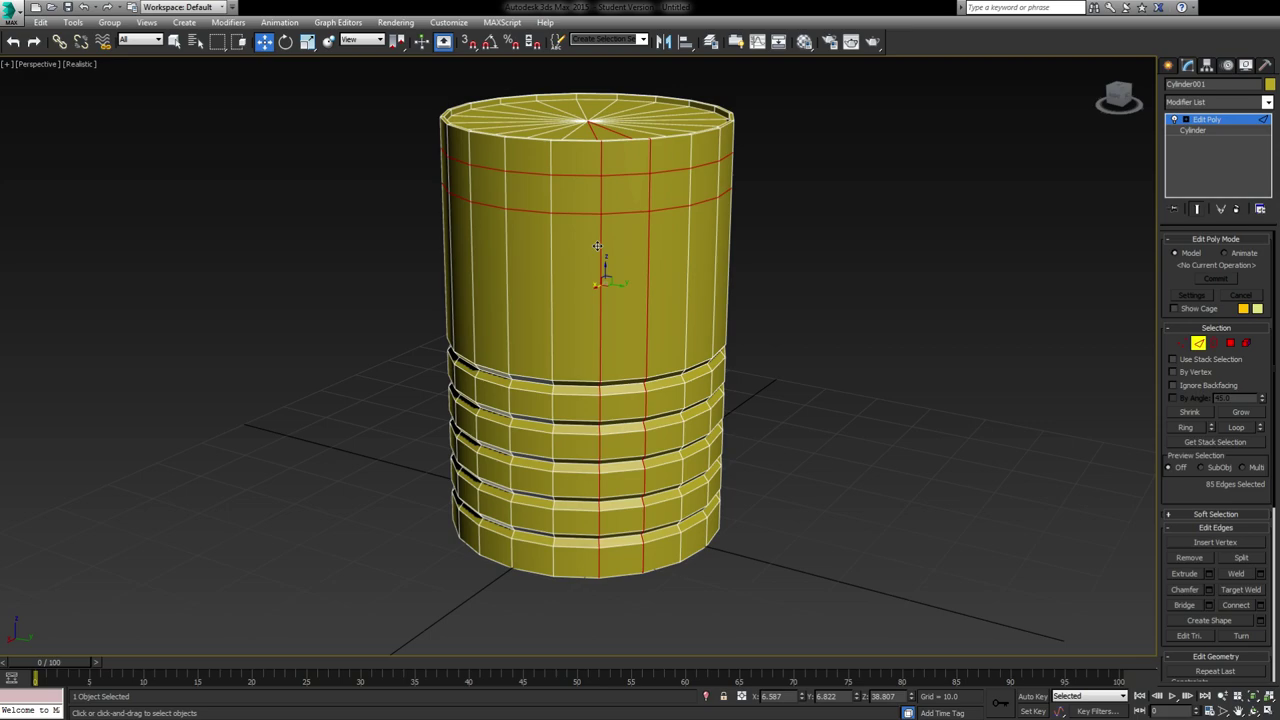
{"action": "left_click", "coordinate": [1185, 428]}
{"action": "key", "text": "ctrl+z"}
{"action": "left_click", "coordinate": [841, 373]}
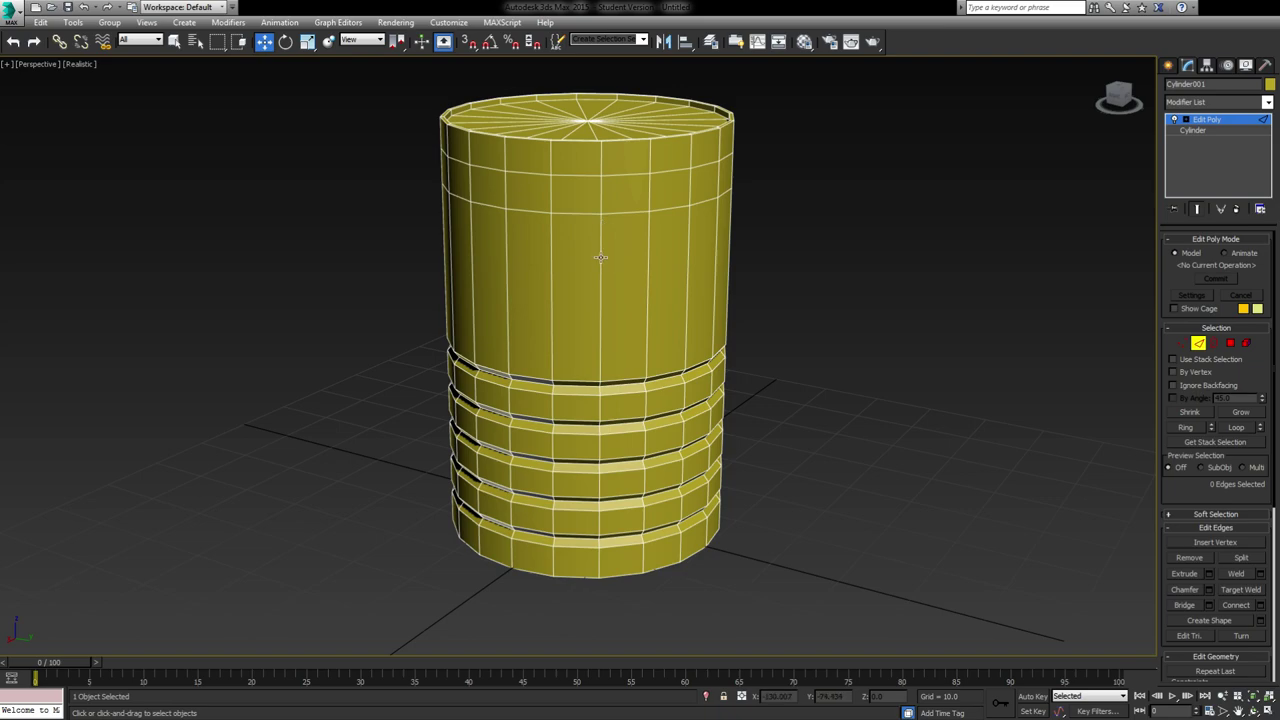
{"action": "middle_click_drag", "start_coordinate": [621, 344], "coordinate": [628, 317]}
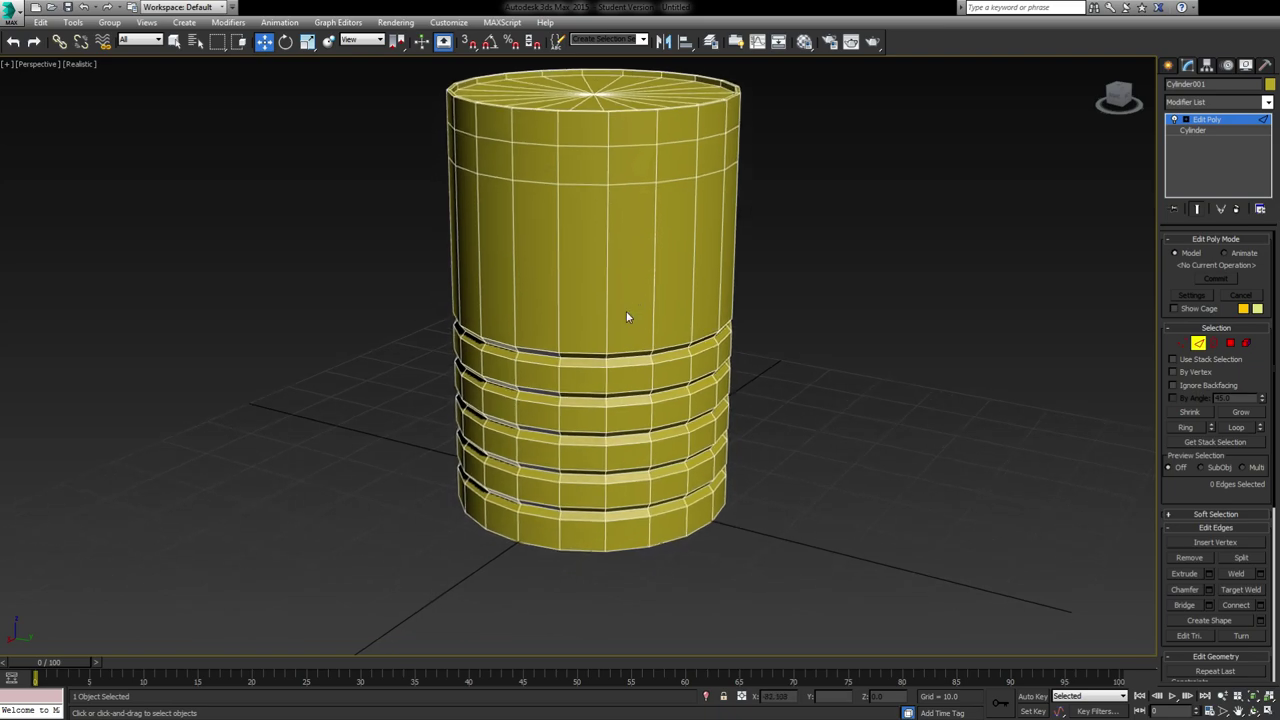
Select the two horizontal edge loops just below the top rim, extrude them outward into raised ridges, and leave edge editing
{"action": "double_click", "coordinate": [589, 182]}
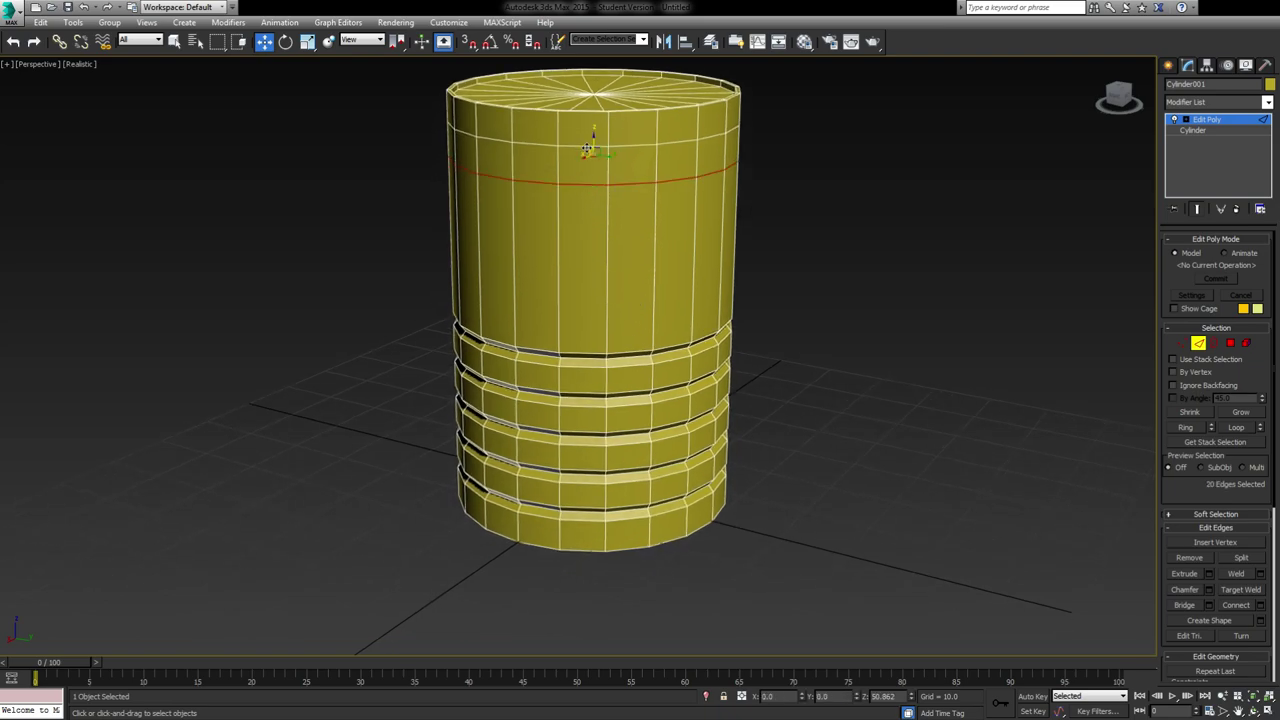
{"action": "double_click", "coordinate": [574, 142], "text": "ctrl"}
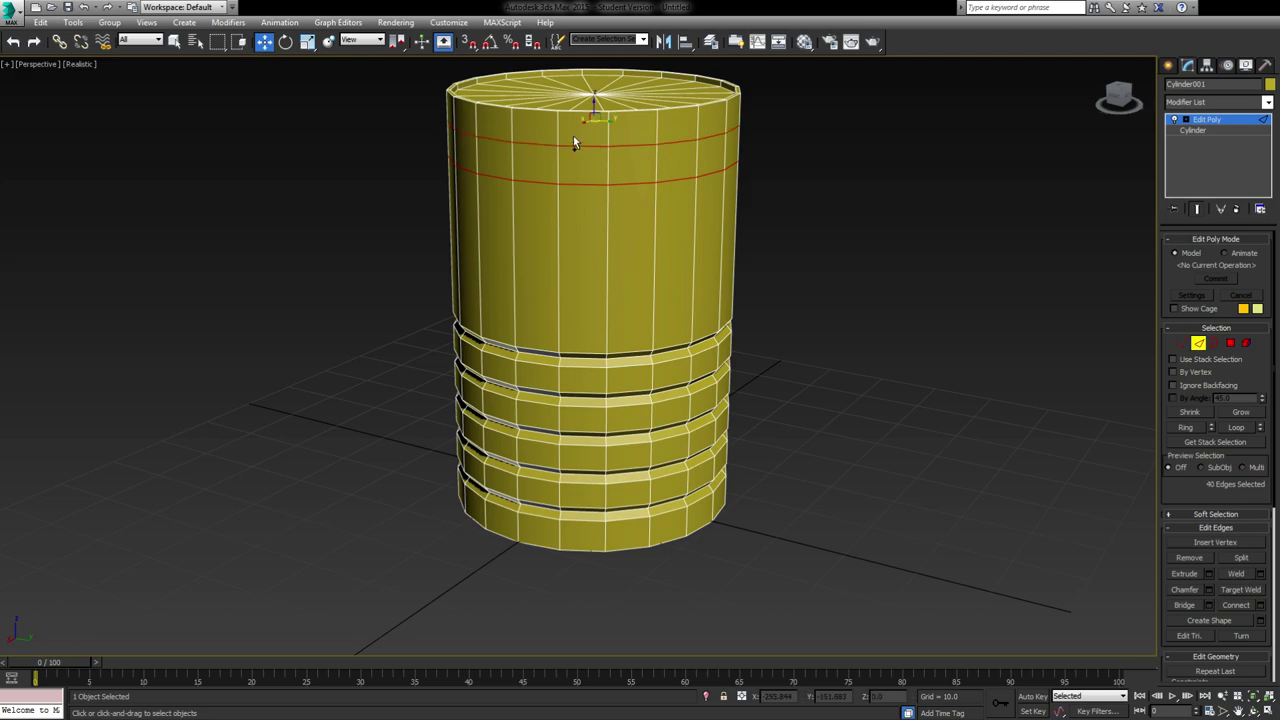
{"action": "left_click", "coordinate": [1208, 574]}
{"action": "middle_click_drag", "start_coordinate": [560, 250], "coordinate": [530, 256], "text": "alt"}
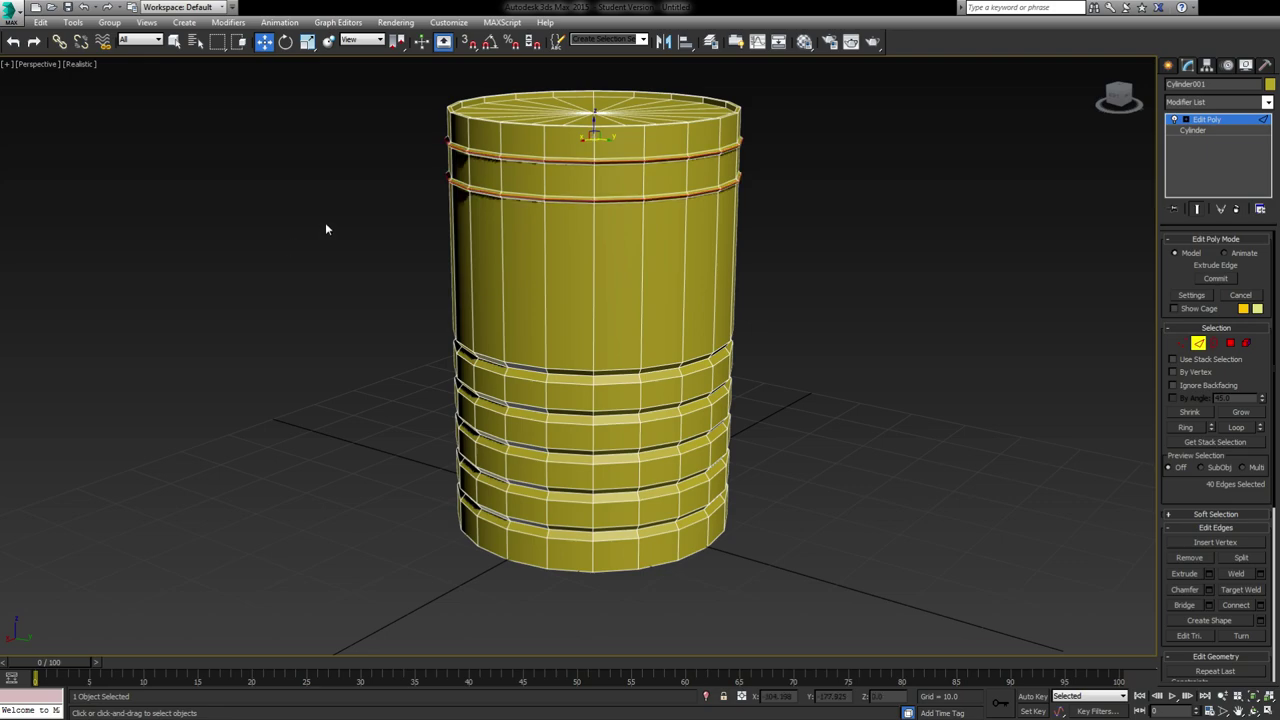
{"action": "middle_click_drag", "start_coordinate": [585, 240], "coordinate": [576, 275]}
{"action": "left_click_drag", "start_coordinate": [288, 272], "coordinate": [288, 258]}
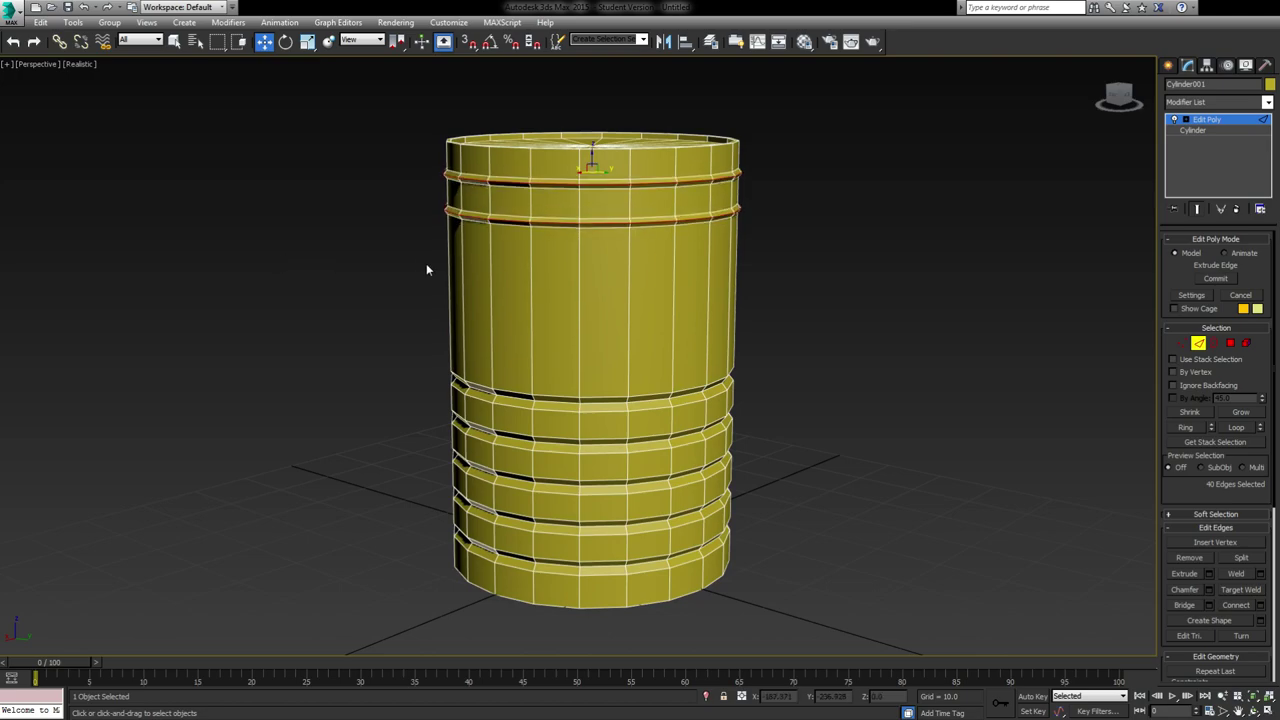
{"action": "middle_click_drag", "start_coordinate": [508, 257], "coordinate": [527, 239]}
{"action": "right_click", "coordinate": [276, 301]}
{"action": "middle_click_drag", "start_coordinate": [468, 288], "coordinate": [634, 350], "text": "alt"}
{"action": "scroll", "coordinate": [634, 348], "scroll_direction": "up", "scroll_amount": 3}
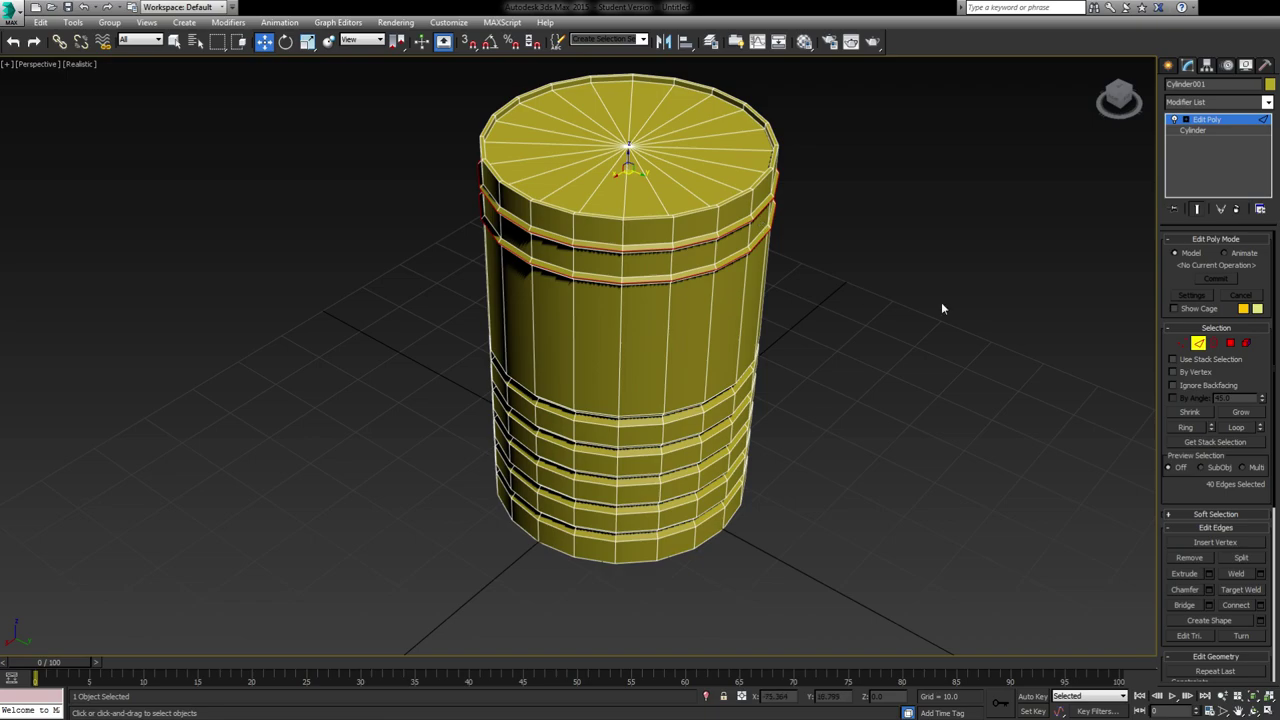
{"action": "middle_click_drag", "start_coordinate": [742, 213], "coordinate": [795, 207]}
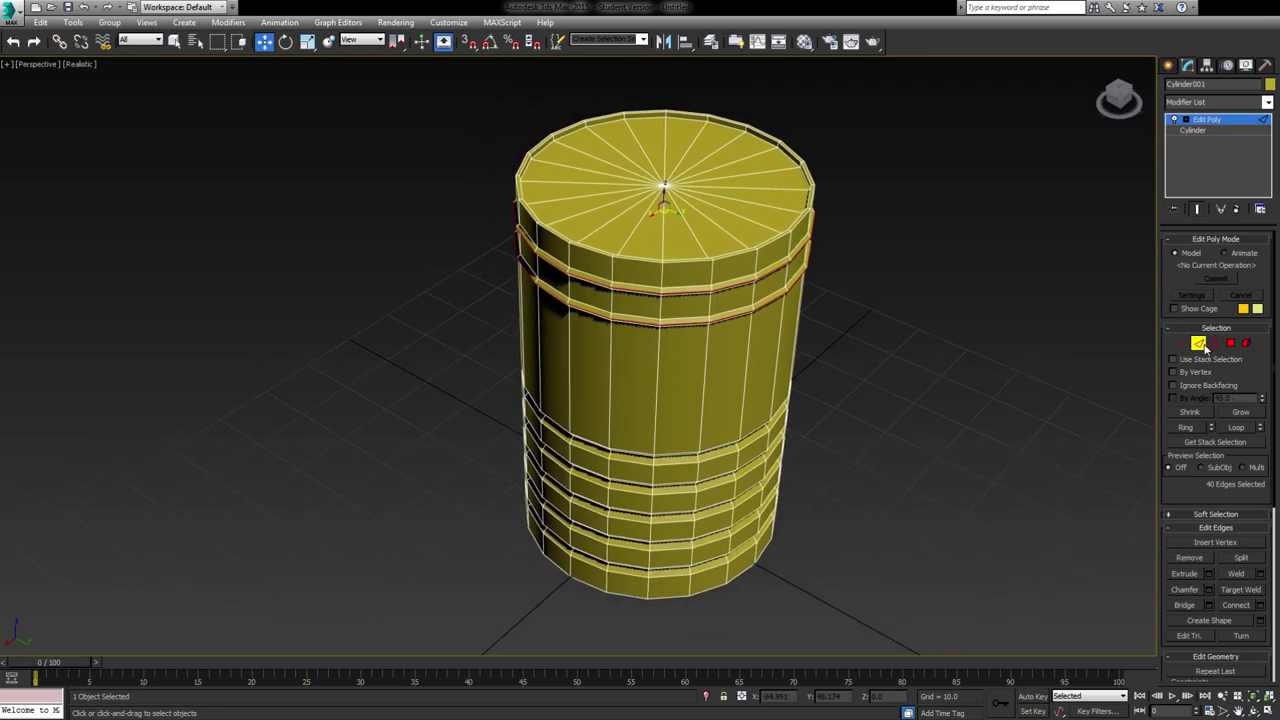
{"action": "left_click", "coordinate": [1203, 347]}
Create a small flat 20-sided cylinder of radius about 4 on the grid beside the barrel and scale it horizontally to about 65%
{"action": "middle_click_drag", "start_coordinate": [945, 360], "coordinate": [745, 327]}
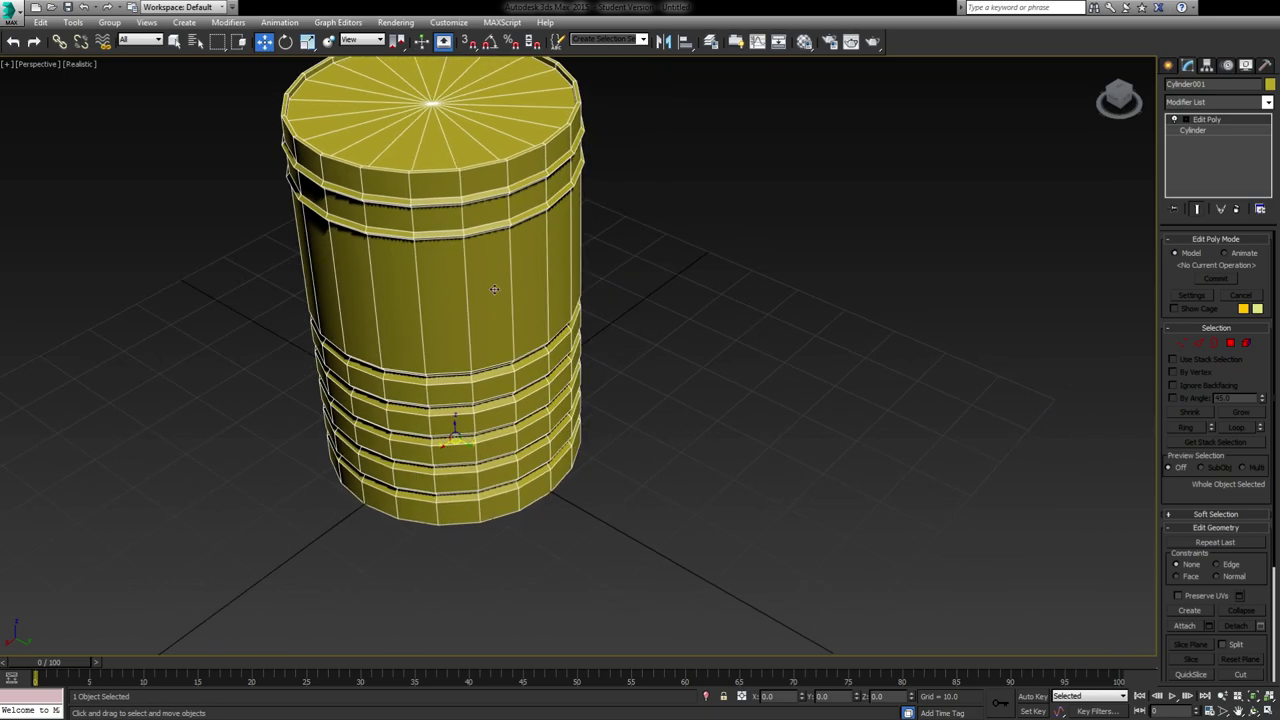
{"action": "left_click", "coordinate": [1168, 65]}
{"action": "left_click", "coordinate": [1191, 178]}
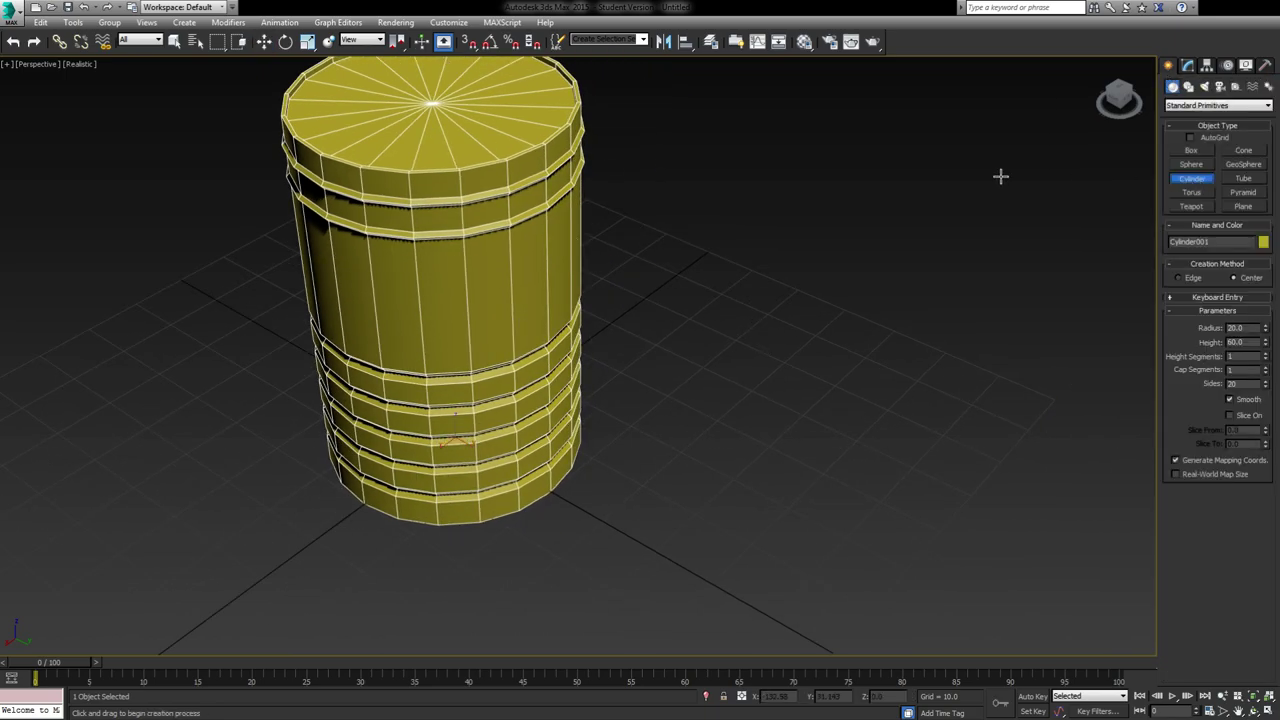
{"action": "middle_click_drag", "start_coordinate": [968, 383], "coordinate": [686, 406]}
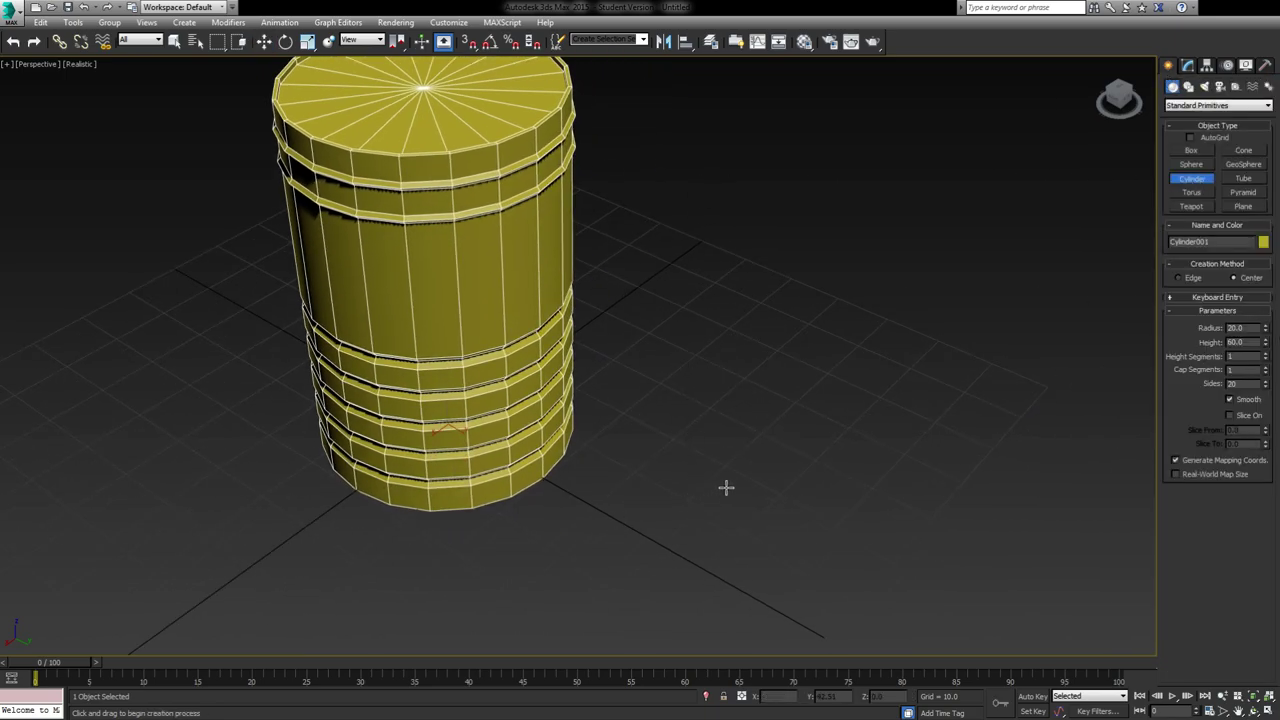
{"action": "left_click_drag", "start_coordinate": [727, 469], "coordinate": [718, 481]}
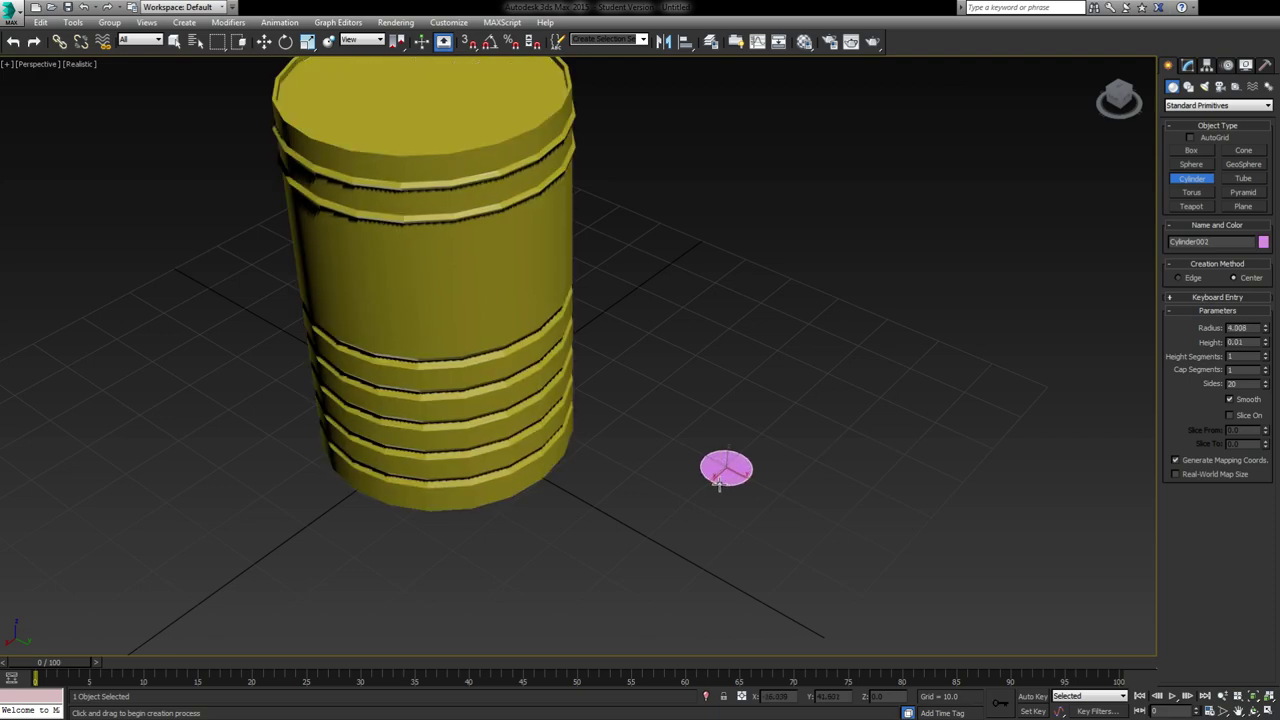
{"action": "left_click", "coordinate": [308, 44]}
{"action": "left_click_drag", "start_coordinate": [726, 478], "coordinate": [726, 452]}
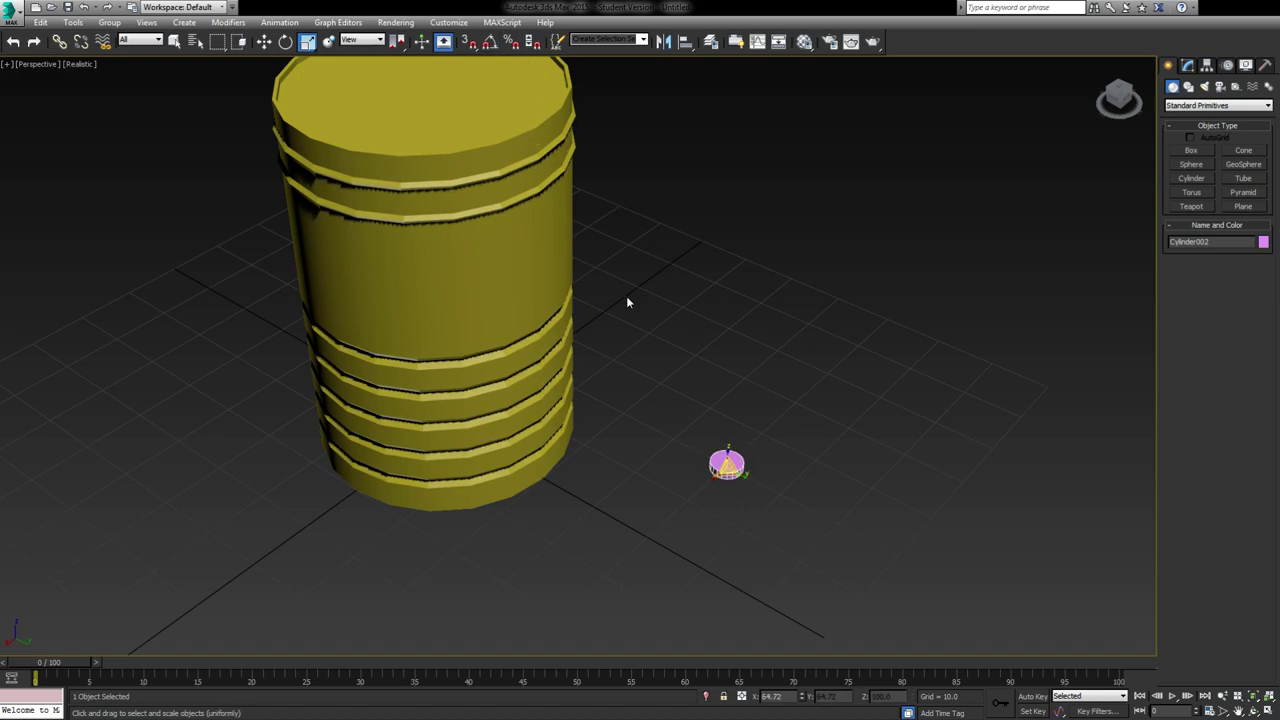
Try moving the small cylinder onto the barrel's lid axis by axis, then undo the moves
{"action": "middle_click_drag", "start_coordinate": [627, 302], "coordinate": [769, 434]}
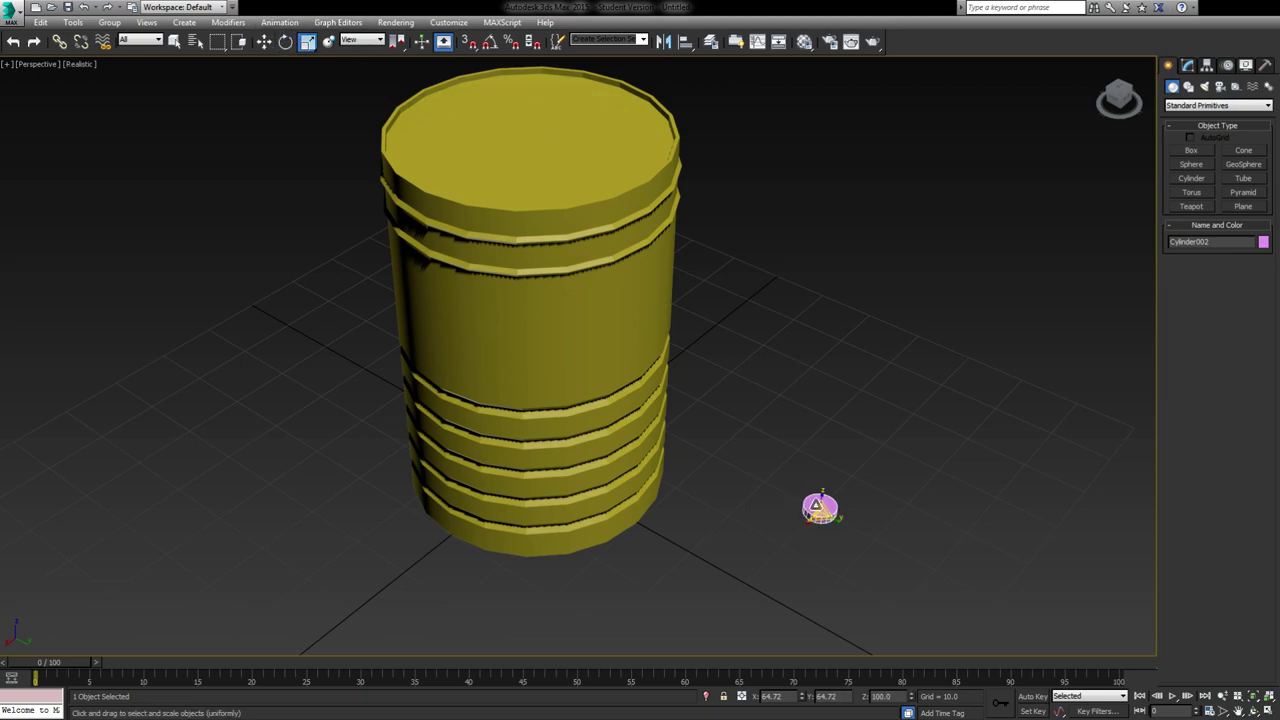
{"action": "left_click", "coordinate": [263, 41]}
{"action": "middle_click_drag", "start_coordinate": [783, 505], "coordinate": [805, 440], "text": "alt"}
{"action": "left_click_drag", "start_coordinate": [817, 497], "coordinate": [816, 103]}
{"action": "middle_click_drag", "start_coordinate": [816, 103], "coordinate": [786, 178], "text": "alt"}
{"action": "left_click_drag", "start_coordinate": [816, 115], "coordinate": [609, 108]}
{"action": "middle_click_drag", "start_coordinate": [609, 108], "coordinate": [611, 97], "text": "alt"}
{"action": "left_click_drag", "start_coordinate": [611, 96], "coordinate": [612, 111]}
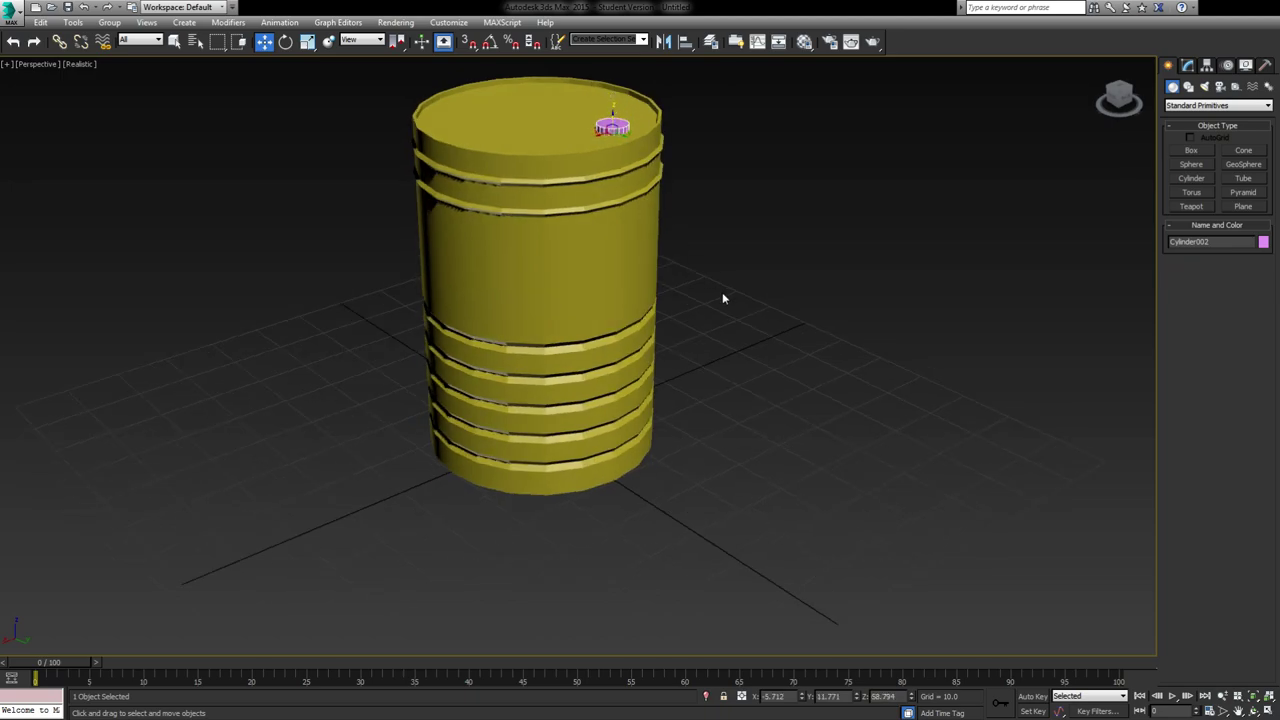
{"action": "key", "text": "ctrl+z"}
{"action": "key", "text": "ctrl+z"}
{"action": "key", "text": "ctrl+z"}
{"action": "middle_click_drag", "start_coordinate": [568, 266], "coordinate": [580, 306], "text": "alt"}
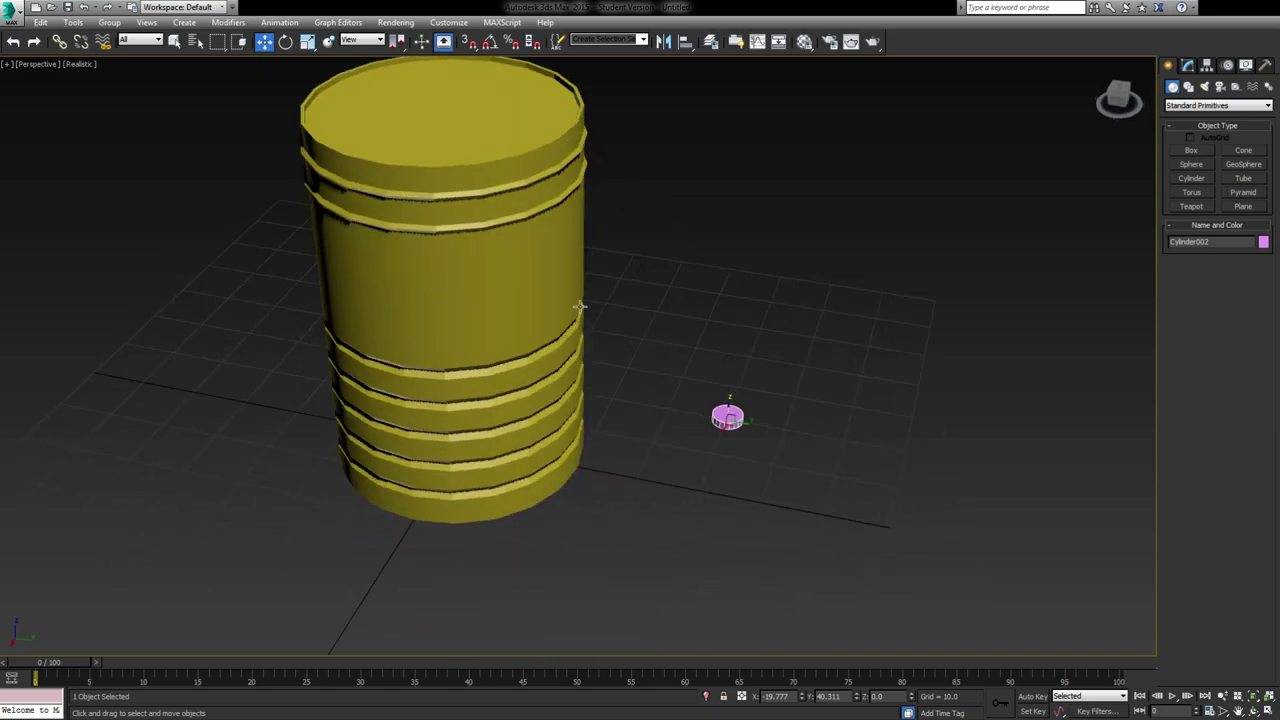
Place the small cylinder on the barrel's lid near the rim with Select and Place
{"action": "left_click", "coordinate": [329, 43]}
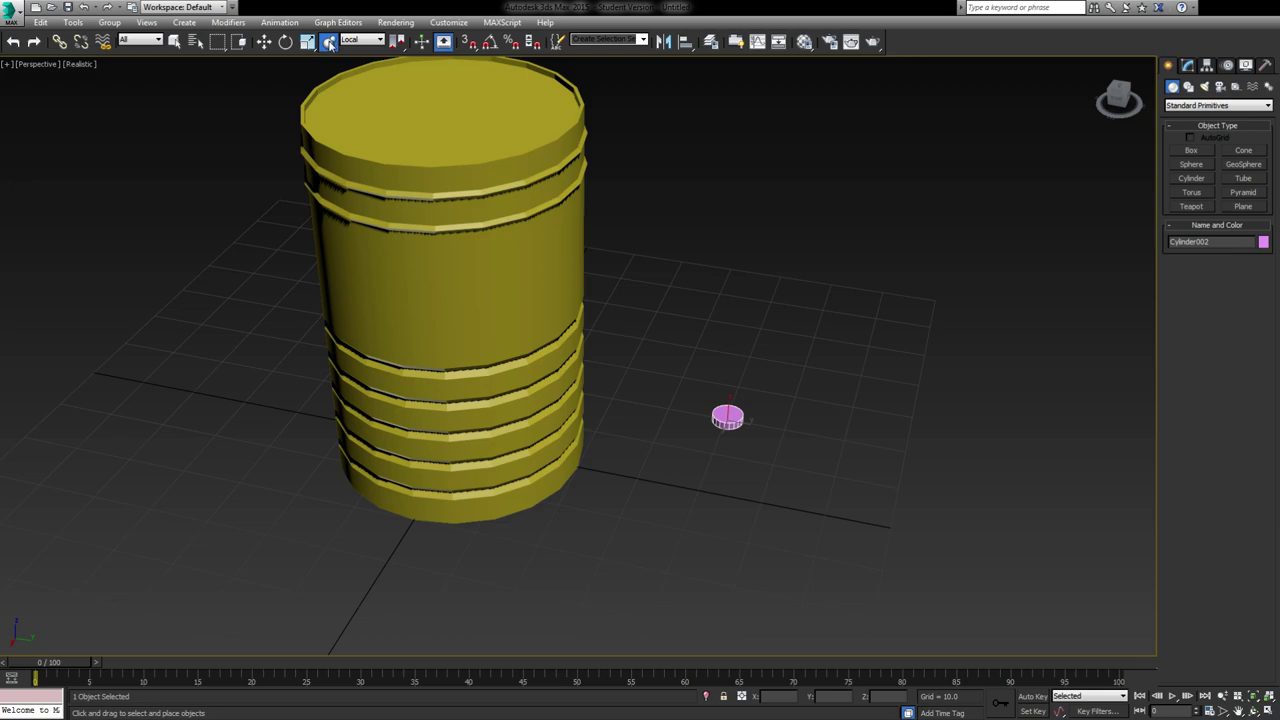
{"action": "left_click_drag", "start_coordinate": [728, 418], "coordinate": [546, 105]}
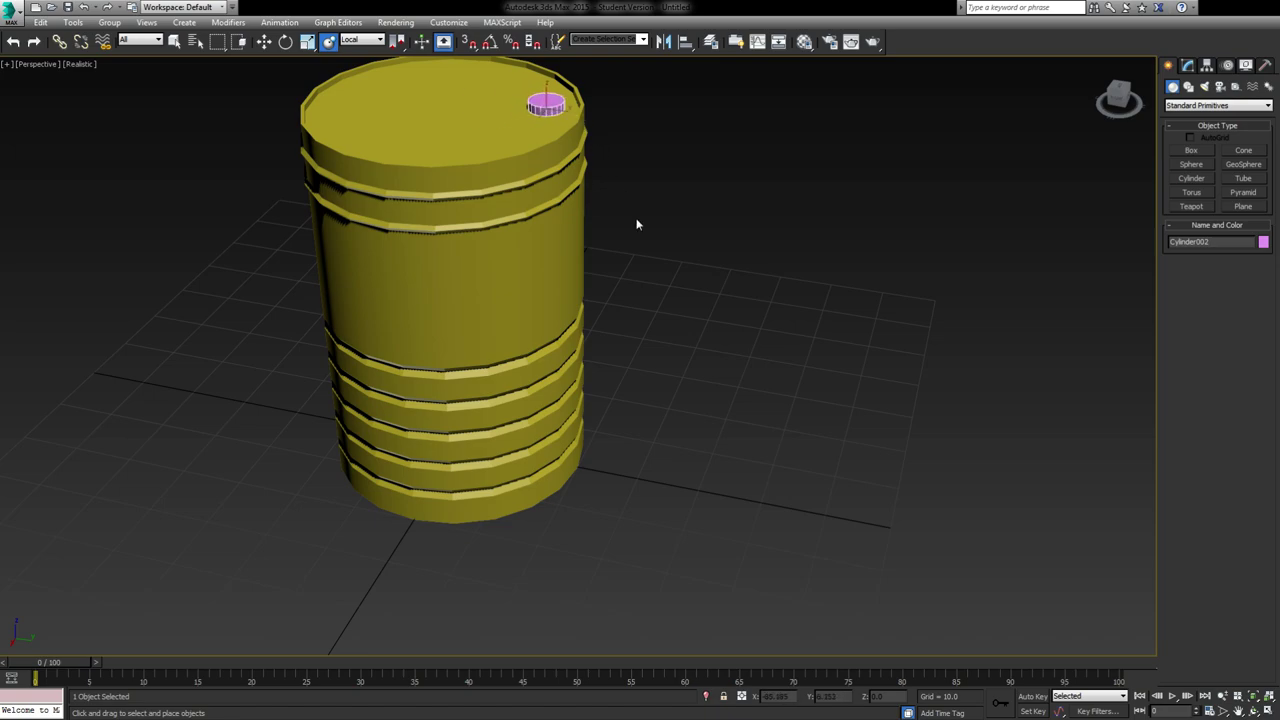
{"action": "middle_click_drag", "start_coordinate": [538, 182], "coordinate": [492, 225]}
{"action": "scroll", "coordinate": [585, 178], "scroll_direction": "up", "scroll_amount": 4}
Scale the small cylinder on the lid down horizontally to about 46%, keeping its height at 100%
{"action": "left_click", "coordinate": [308, 42]}
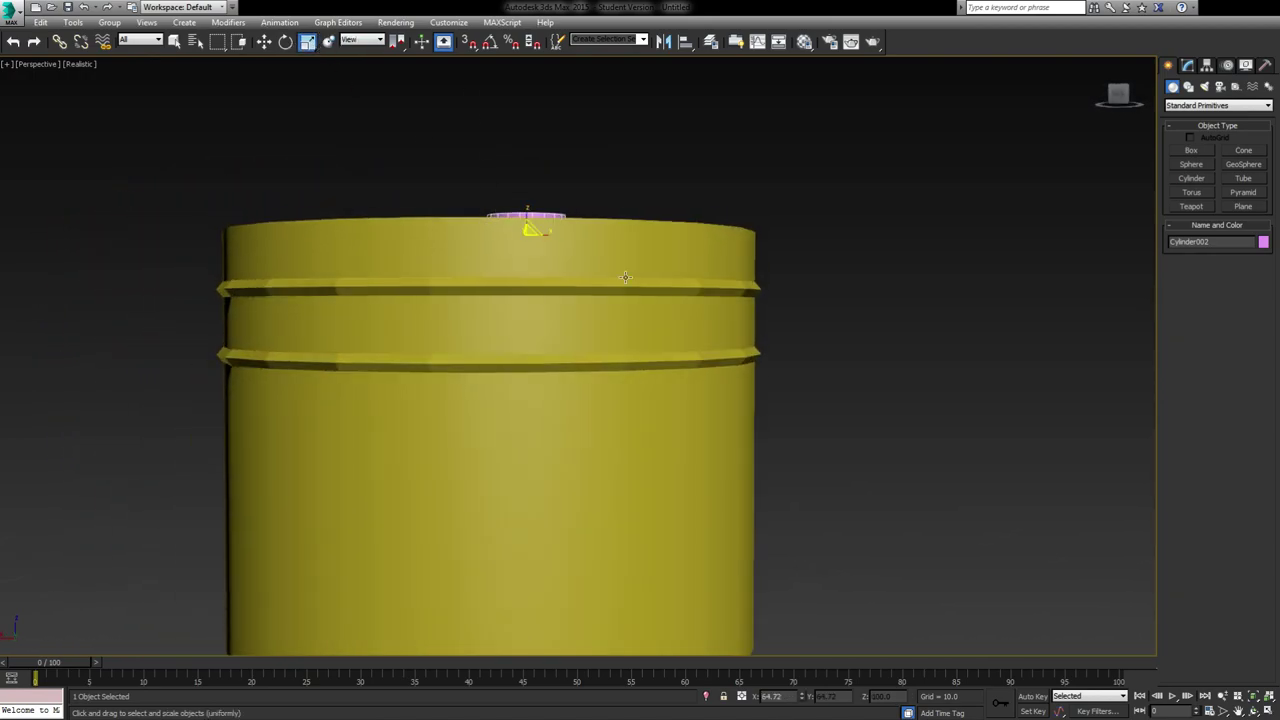
{"action": "middle_click_drag", "start_coordinate": [611, 260], "coordinate": [606, 286], "text": "alt"}
{"action": "scroll", "coordinate": [531, 277], "scroll_direction": "up", "scroll_amount": 2}
{"action": "middle_click_drag", "start_coordinate": [531, 236], "coordinate": [570, 355]}
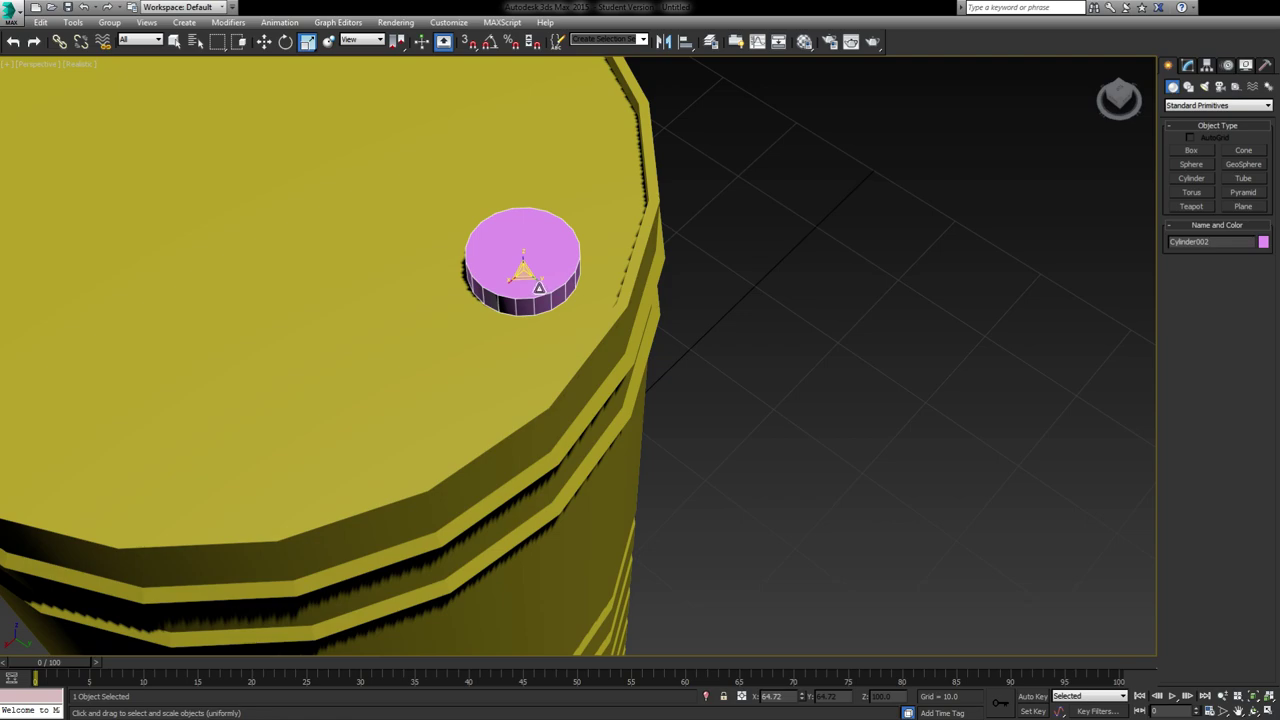
{"action": "left_click_drag", "start_coordinate": [523, 277], "coordinate": [517, 261]}
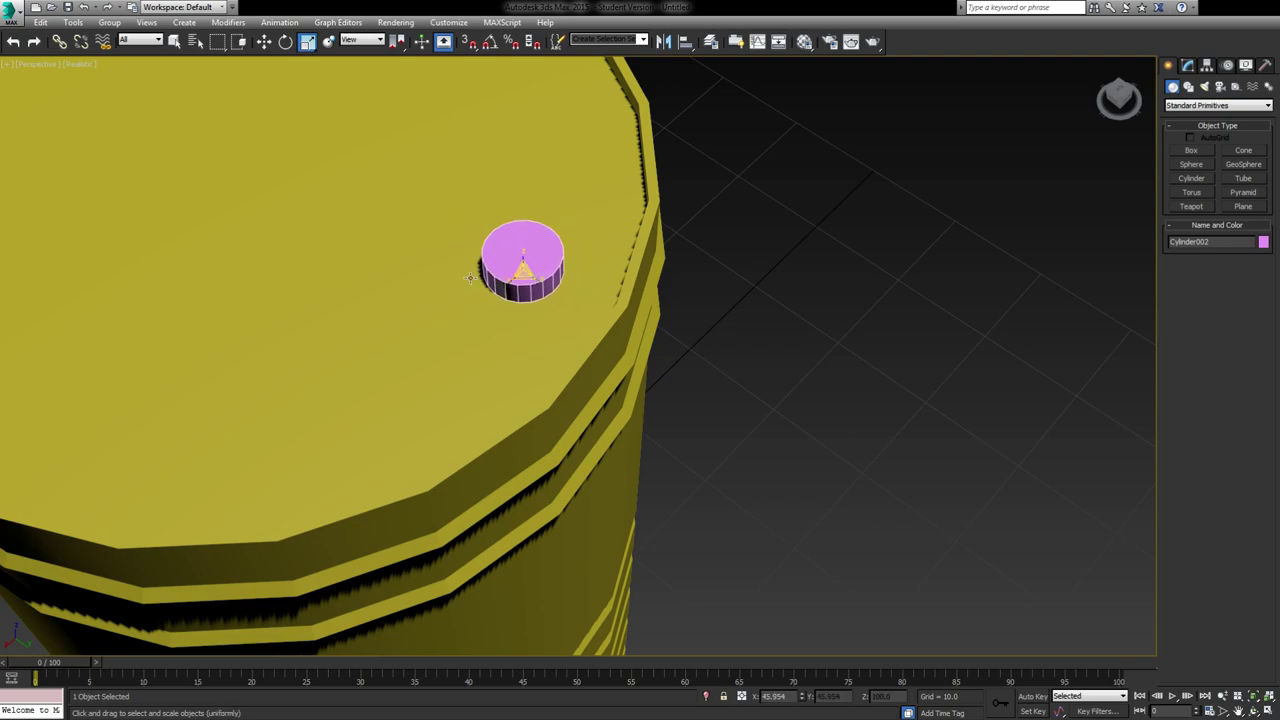
{"action": "scroll", "coordinate": [491, 290], "scroll_direction": "down", "scroll_amount": 4}
{"action": "scroll", "coordinate": [508, 286], "scroll_direction": "up", "scroll_amount": 2}
Scale the small cylinder down vertically until its top is level with the barrel's rim
{"action": "middle_click_drag", "start_coordinate": [534, 290], "coordinate": [476, 300], "text": "alt"}
{"action": "scroll", "coordinate": [537, 298], "scroll_direction": "up", "scroll_amount": 3}
{"action": "middle_click_drag", "start_coordinate": [569, 300], "coordinate": [540, 303], "text": "alt"}
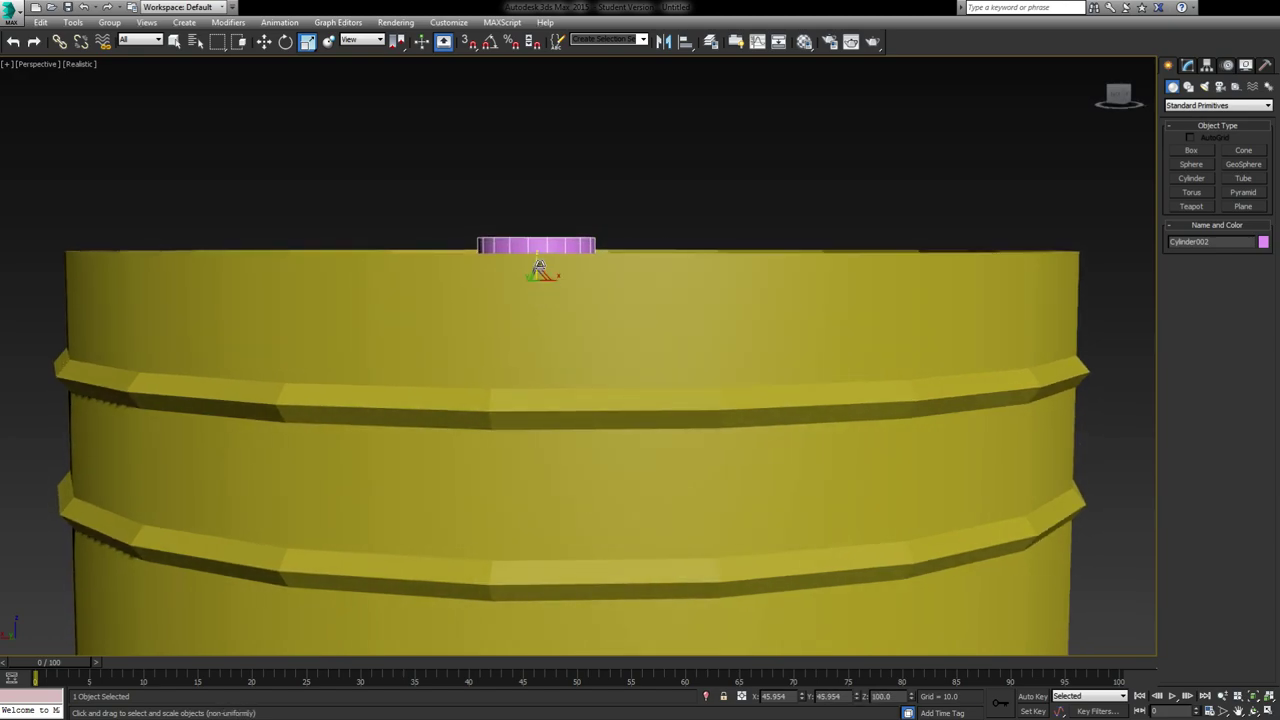
{"action": "mouse_move", "coordinate": [537, 262]}
{"action": "left_mouse_down"}
{"action": "mouse_move", "coordinate": [536, 283]}
{"action": "mouse_move", "coordinate": [537, 262]}
{"action": "left_mouse_up"}
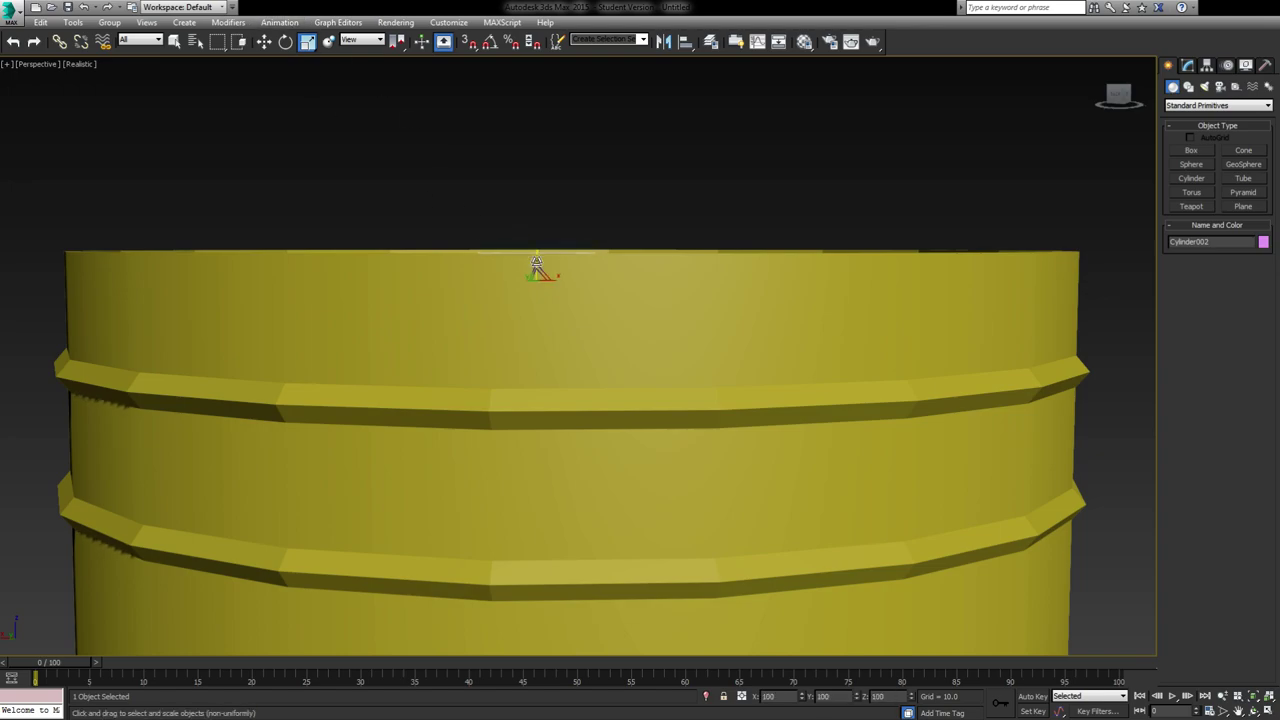
Adjust the small cylinder's position on the lid close to the rim and check it from the side and above
{"action": "middle_click_drag", "start_coordinate": [457, 199], "coordinate": [569, 316], "text": "alt"}
{"action": "key", "text": "w"}
{"action": "middle_click_drag", "start_coordinate": [682, 355], "coordinate": [640, 405], "text": "alt"}
{"action": "left_click_drag", "start_coordinate": [640, 298], "coordinate": [638, 353]}
{"action": "scroll", "coordinate": [622, 440], "scroll_direction": "down", "scroll_amount": 5}
{"action": "middle_click_drag", "start_coordinate": [707, 398], "coordinate": [725, 297], "text": "alt"}
{"action": "scroll", "coordinate": [725, 297], "scroll_direction": "up", "scroll_amount": 6}
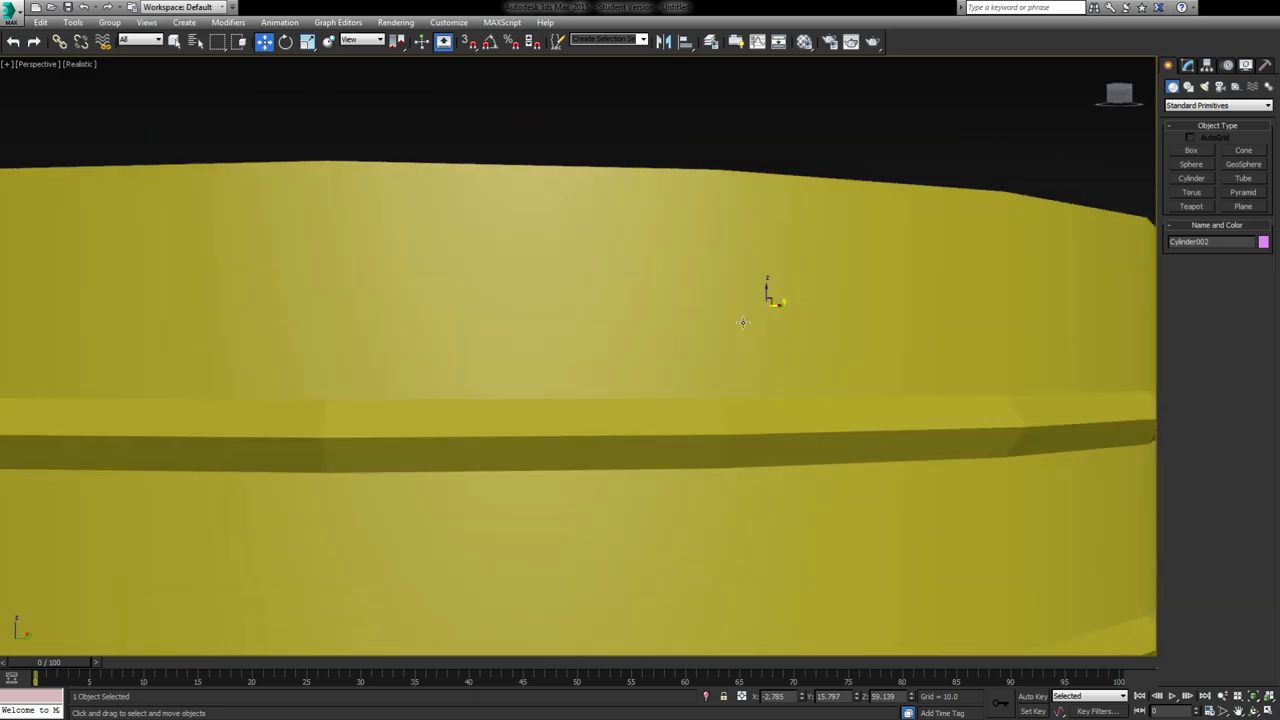
{"action": "scroll", "coordinate": [657, 347], "scroll_direction": "down", "scroll_amount": 3}
{"action": "scroll", "coordinate": [657, 347], "scroll_direction": "down", "scroll_amount": 6}
{"action": "middle_click_drag", "start_coordinate": [657, 347], "coordinate": [730, 389]}
{"action": "scroll", "coordinate": [746, 349], "scroll_direction": "up", "scroll_amount": 2}
{"action": "scroll", "coordinate": [766, 317], "scroll_direction": "up", "scroll_amount": 3}
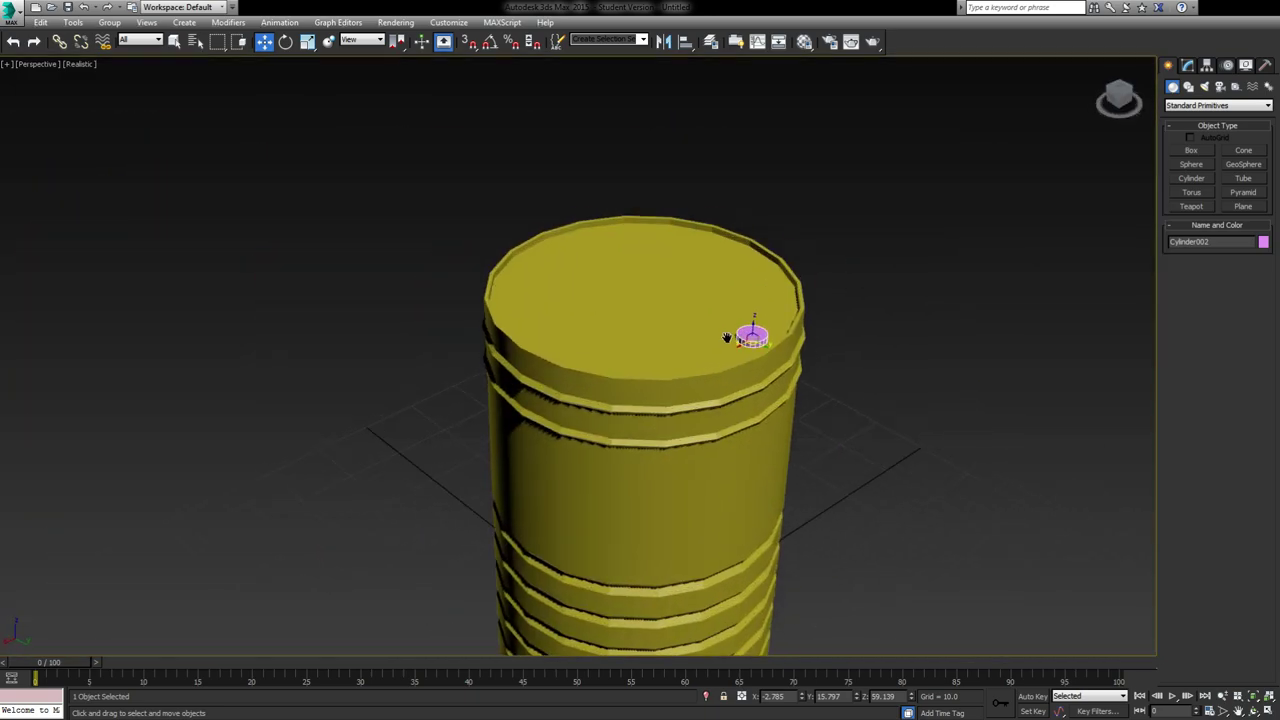
Select the small cylinder on the lid and reduce its number of sides to 8
{"action": "left_click", "coordinate": [627, 279]}
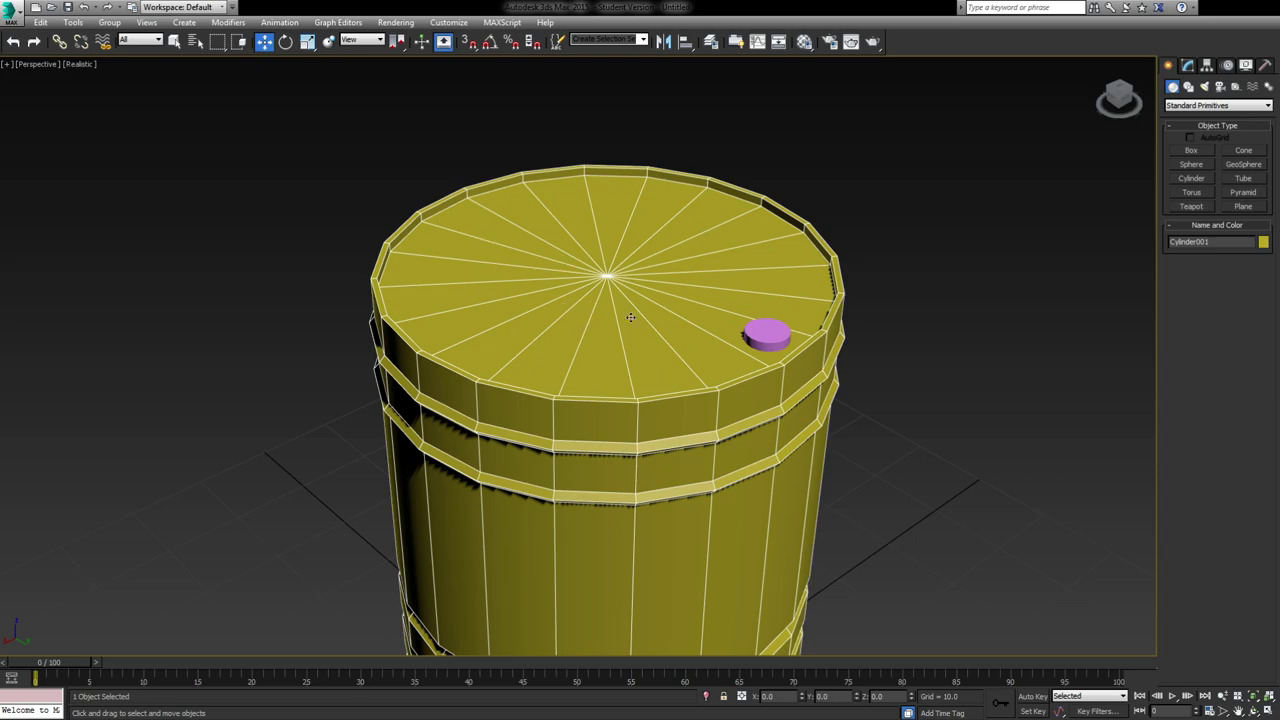
{"action": "left_click", "coordinate": [771, 342]}
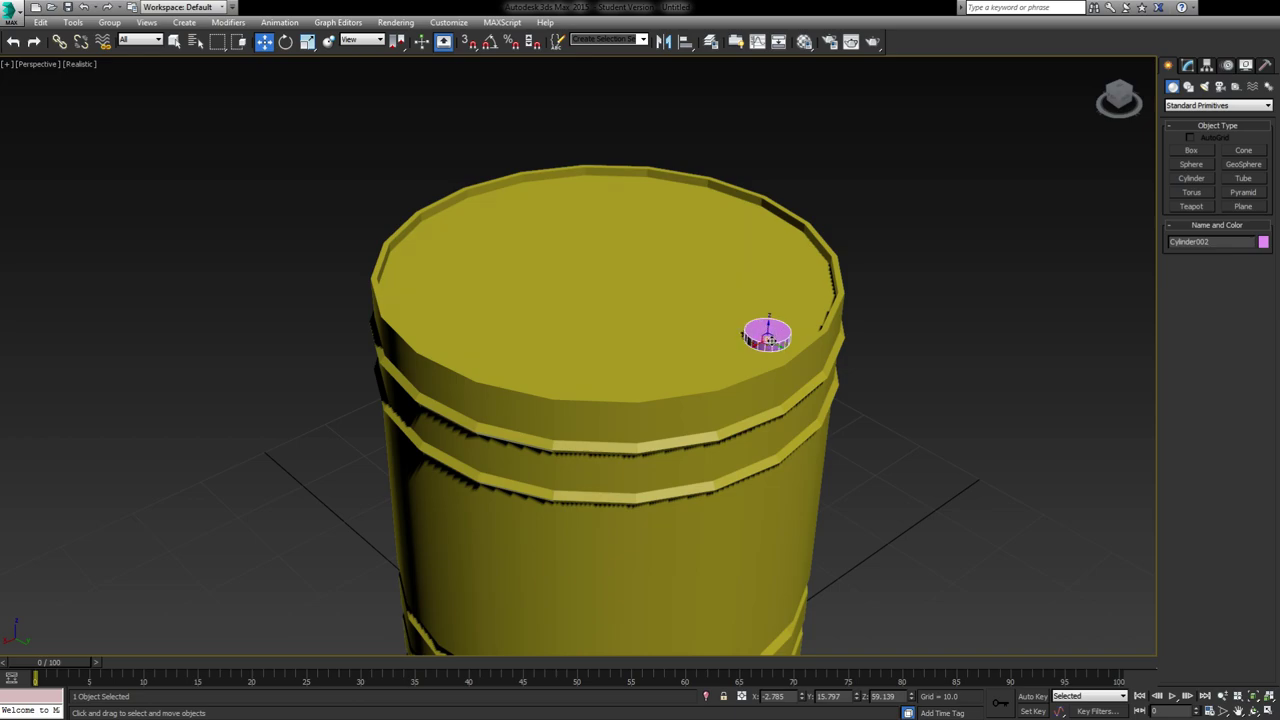
{"action": "left_click", "coordinate": [1188, 66]}
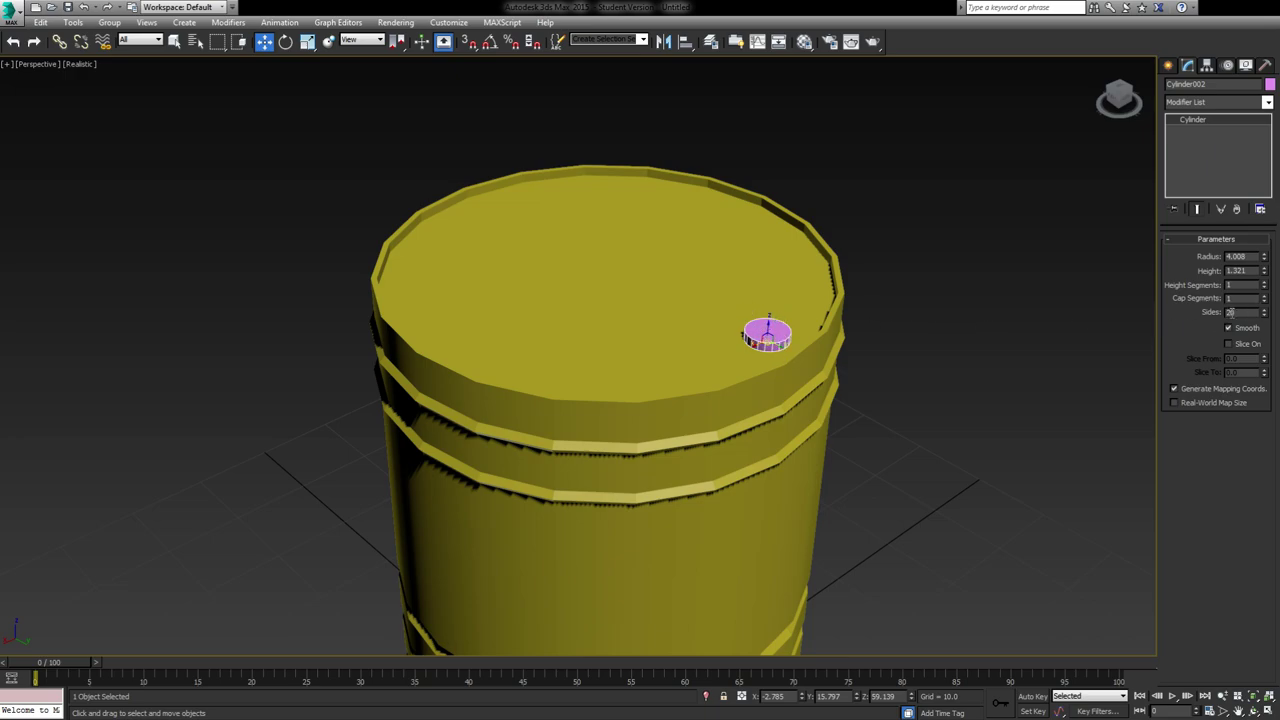
{"action": "left_click_drag", "start_coordinate": [1266, 327], "coordinate": [1266, 368]}
{"action": "scroll", "coordinate": [756, 355], "scroll_direction": "up", "scroll_amount": 10}
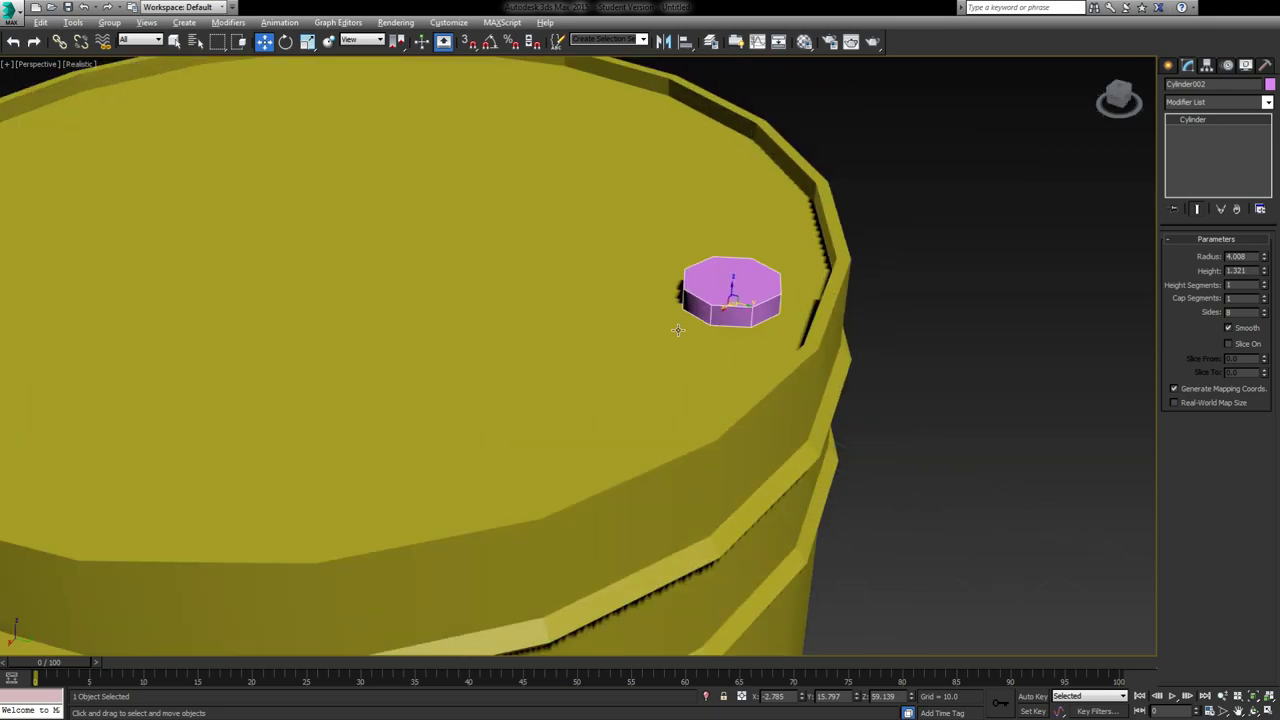
Examine the shape and placement of the small cylinder on the lid from near and far
{"action": "scroll", "coordinate": [756, 290], "scroll_direction": "down", "scroll_amount": 8}
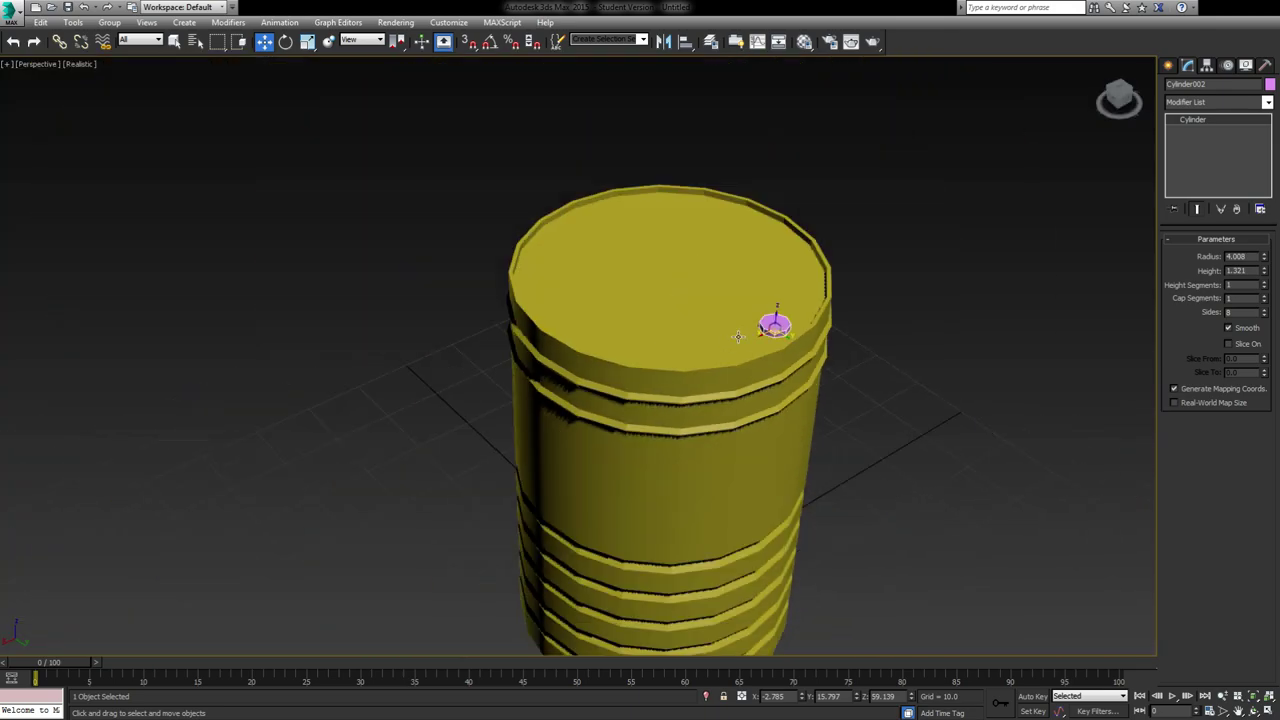
{"action": "scroll", "coordinate": [680, 345], "scroll_direction": "up", "scroll_amount": 6}
{"action": "middle_click_drag", "start_coordinate": [615, 364], "coordinate": [740, 325], "text": "alt"}
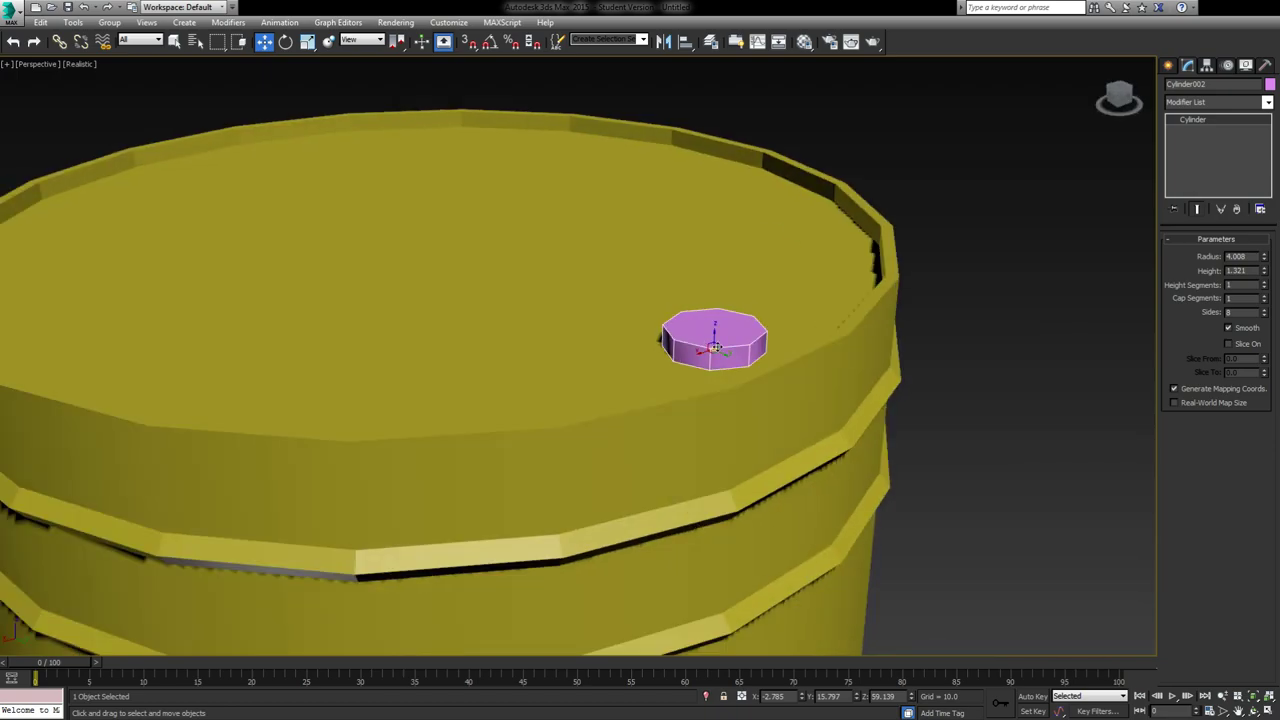
{"action": "scroll", "coordinate": [768, 352], "scroll_direction": "down", "scroll_amount": 7}
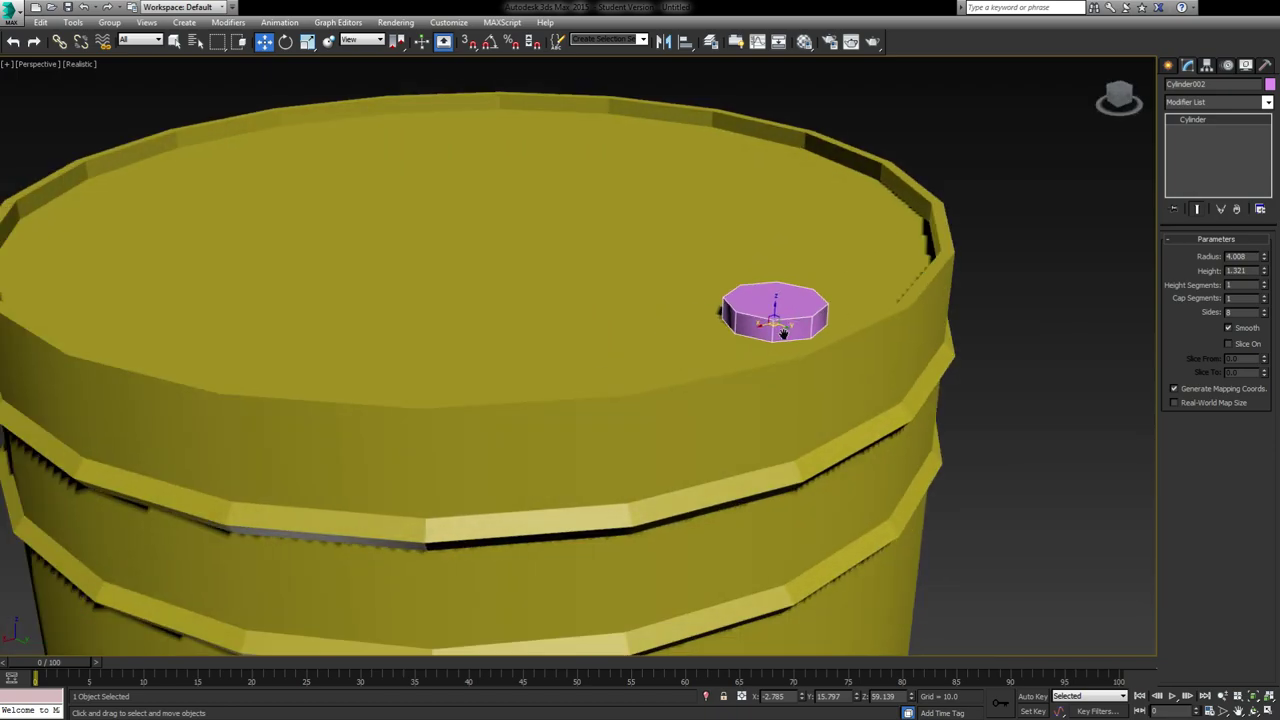
{"action": "scroll", "coordinate": [771, 325], "scroll_direction": "up", "scroll_amount": 4}
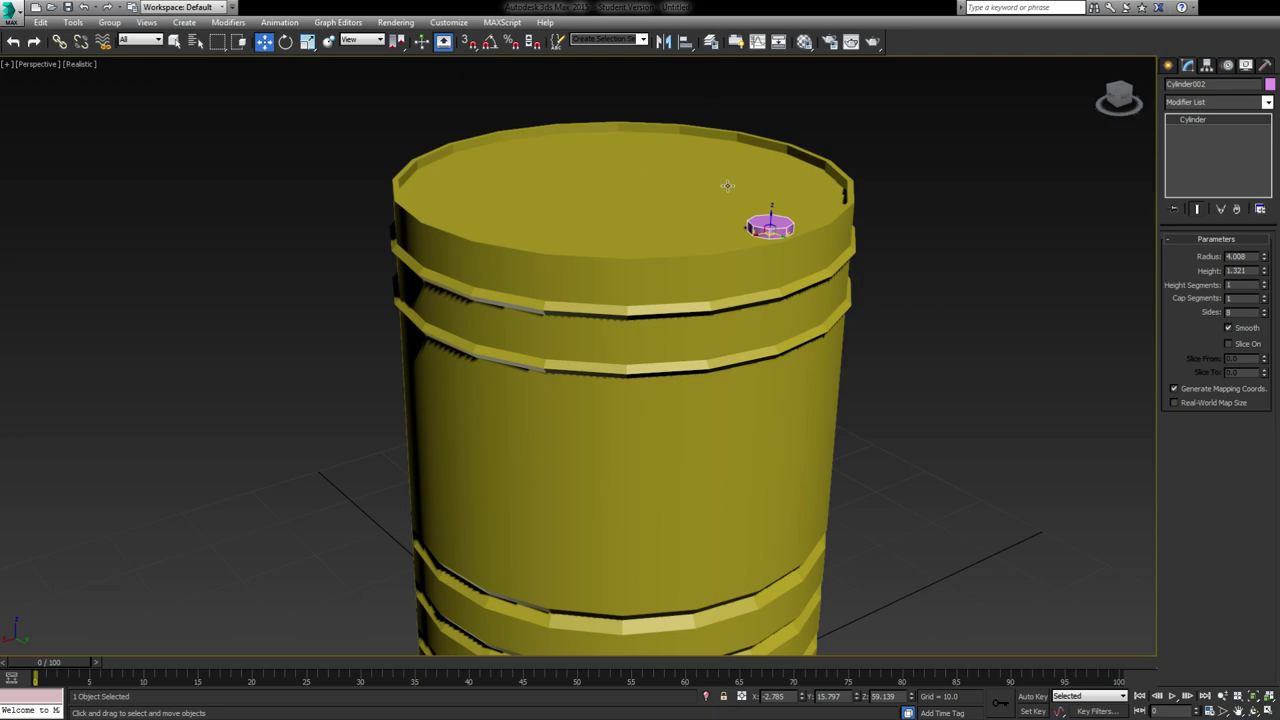
{"action": "scroll", "coordinate": [720, 291], "scroll_direction": "down", "scroll_amount": 3}
{"action": "scroll", "coordinate": [603, 294], "scroll_direction": "up", "scroll_amount": 6}
{"action": "scroll", "coordinate": [745, 323], "scroll_direction": "down", "scroll_amount": 4}
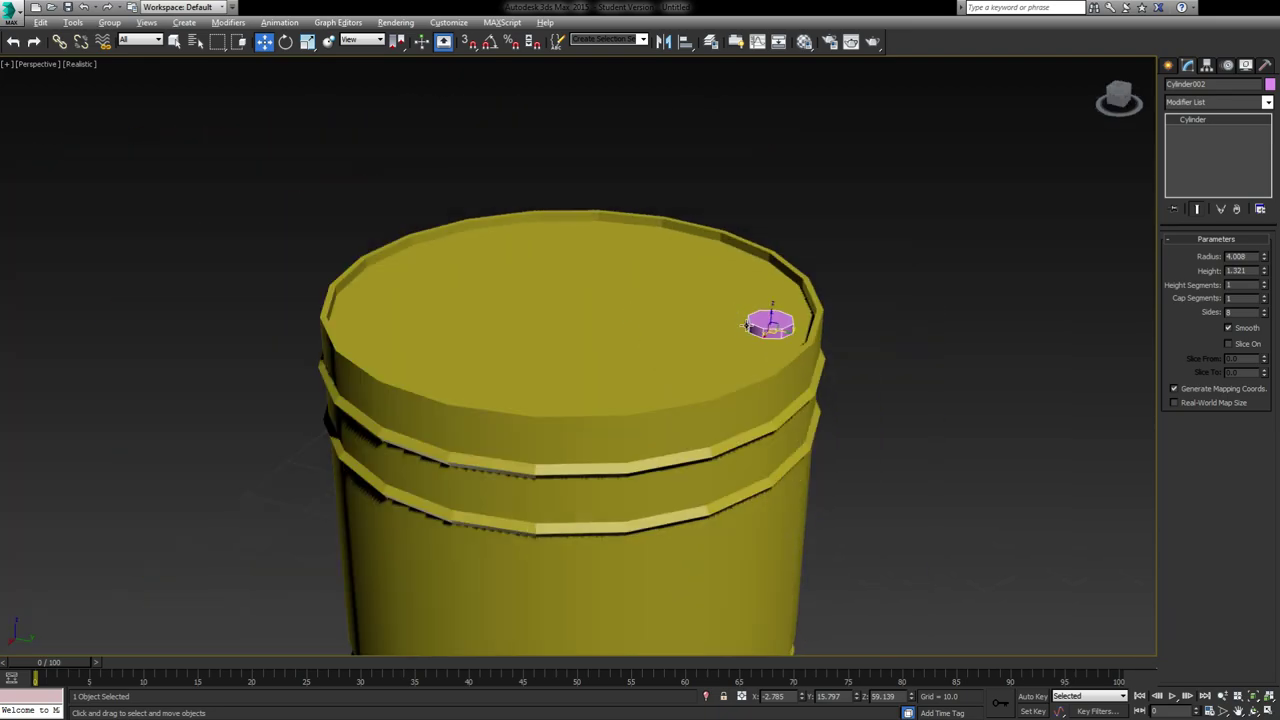
Add an Edit Poly modifier to the small cylinder on the lid and rename the object OilDrum_Cap
{"action": "middle_click_drag", "start_coordinate": [745, 323], "coordinate": [770, 318], "text": "alt"}
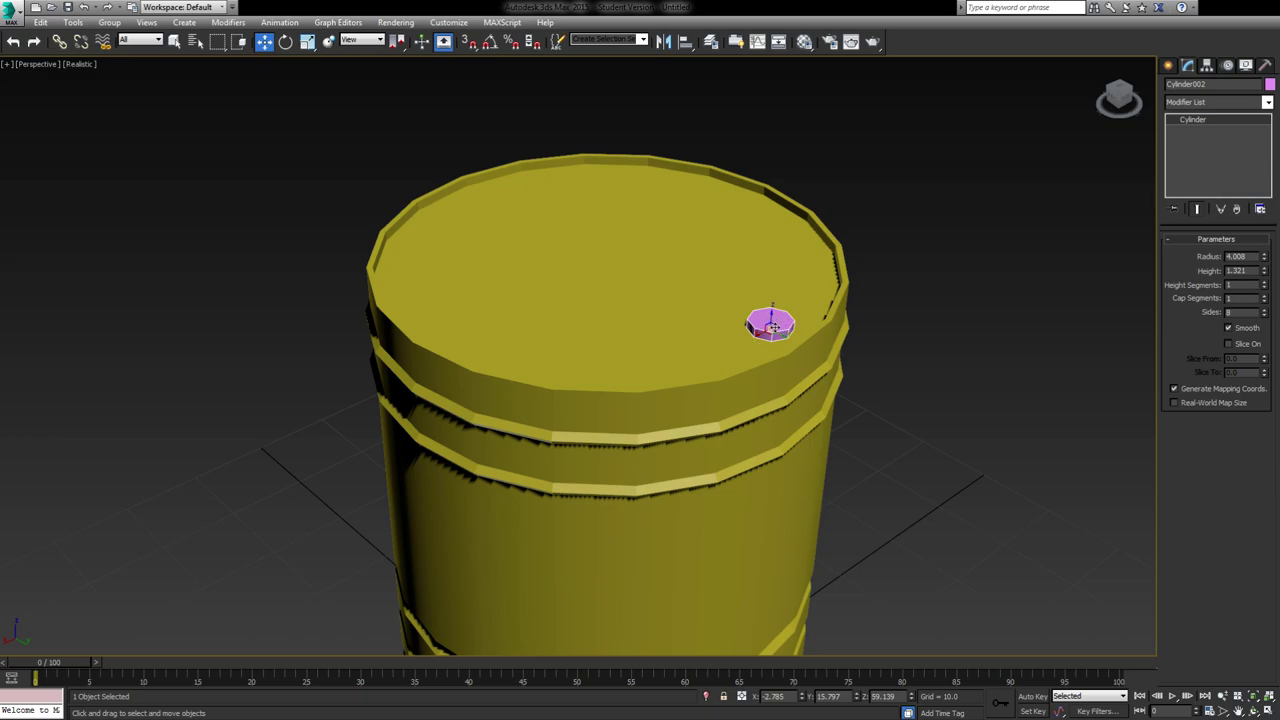
{"action": "scroll", "coordinate": [768, 324], "scroll_direction": "up", "scroll_amount": 3}
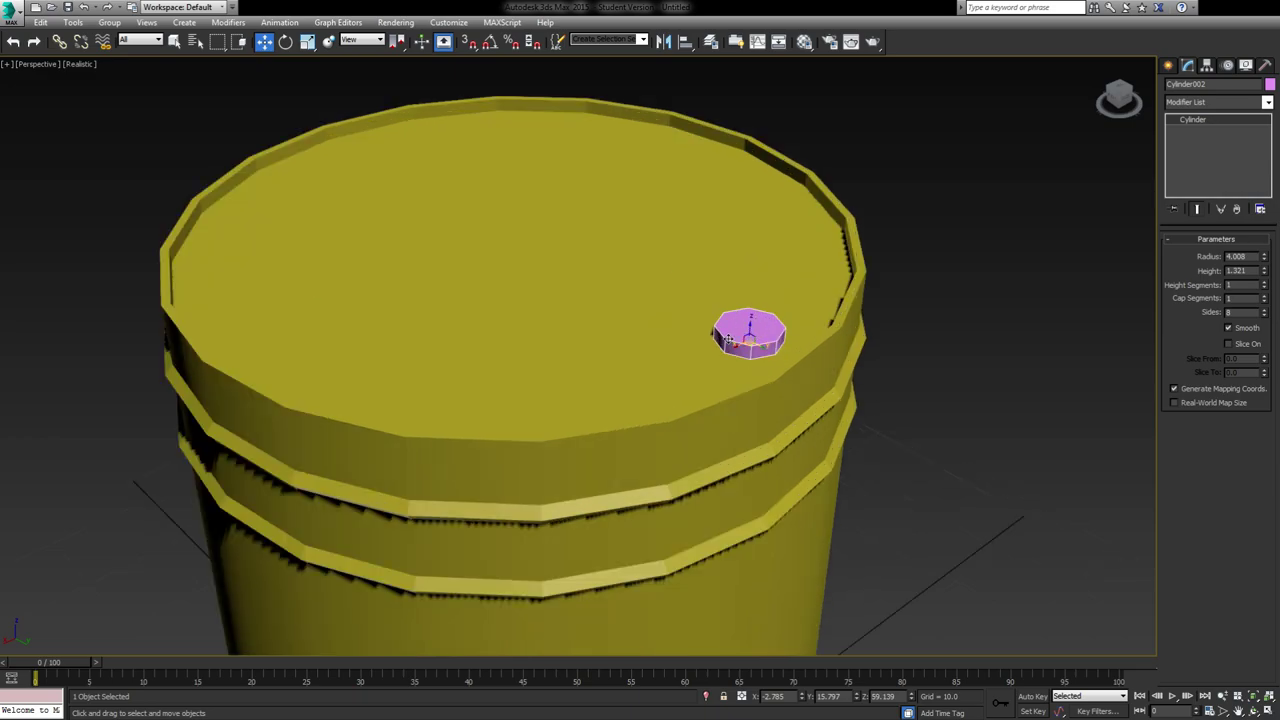
{"action": "scroll", "coordinate": [729, 340], "scroll_direction": "down", "scroll_amount": 4}
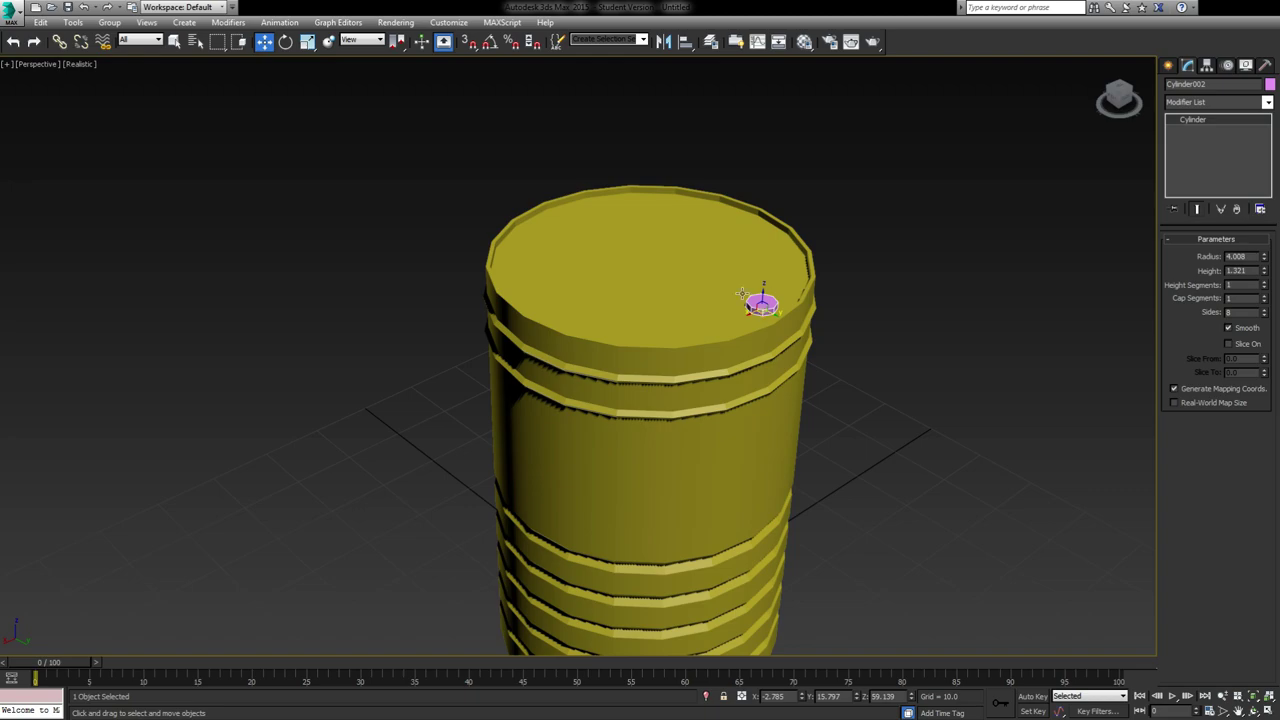
{"action": "middle_click_drag", "start_coordinate": [745, 291], "coordinate": [748, 284], "text": "alt"}
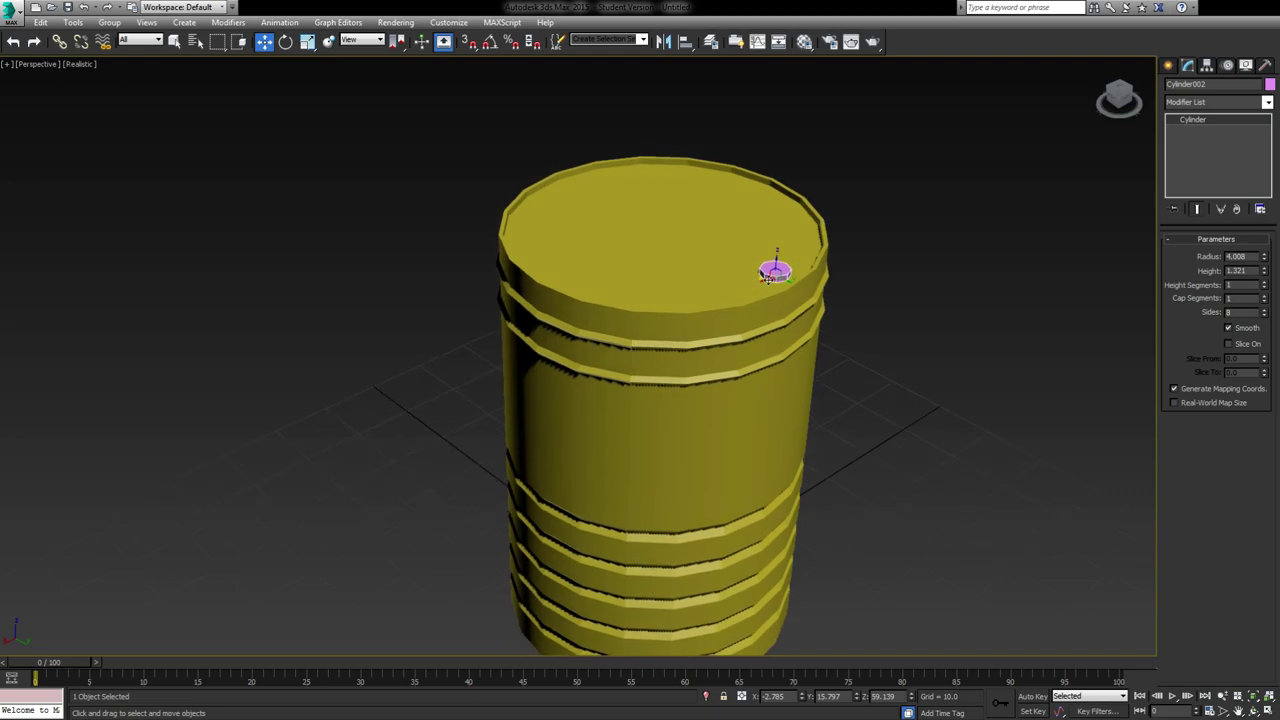
{"action": "scroll", "coordinate": [763, 274], "scroll_direction": "up", "scroll_amount": 3}
{"action": "middle_click_drag", "start_coordinate": [748, 282], "coordinate": [817, 297]}
{"action": "scroll", "coordinate": [749, 294], "scroll_direction": "up", "scroll_amount": 2}
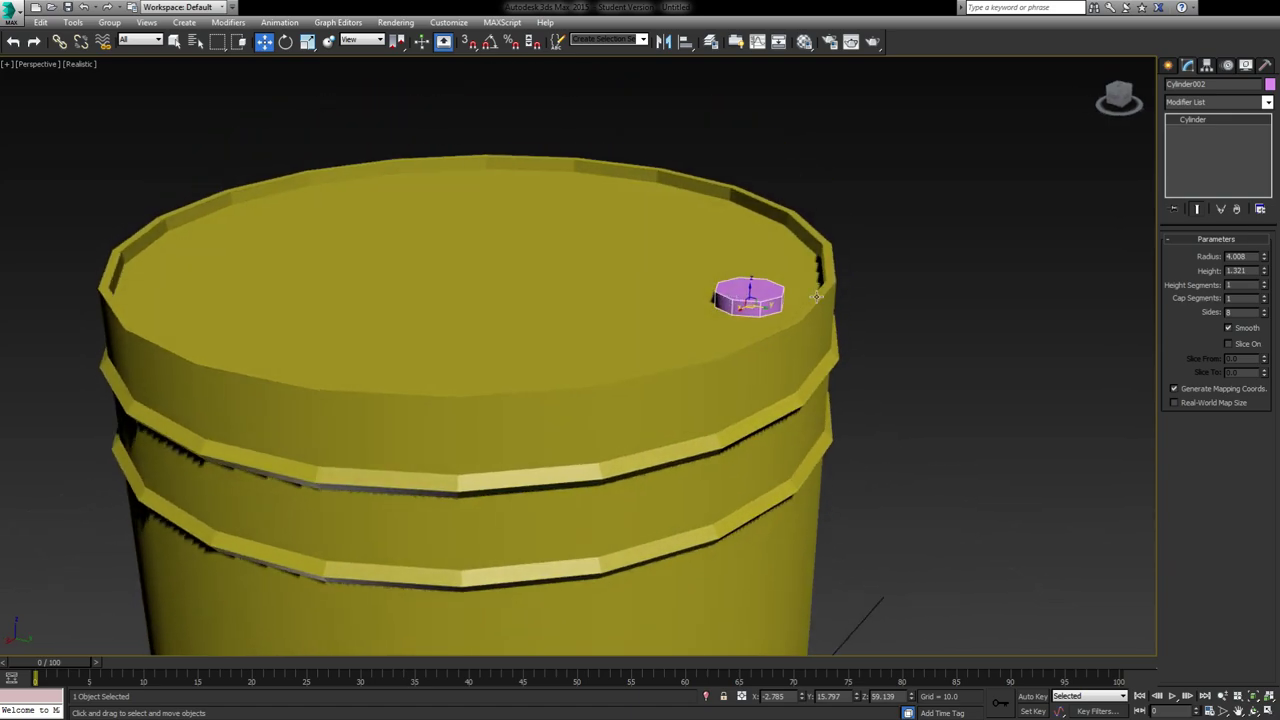
{"action": "left_click", "coordinate": [1189, 105]}
{"action": "left_click", "coordinate": [1197, 487]}
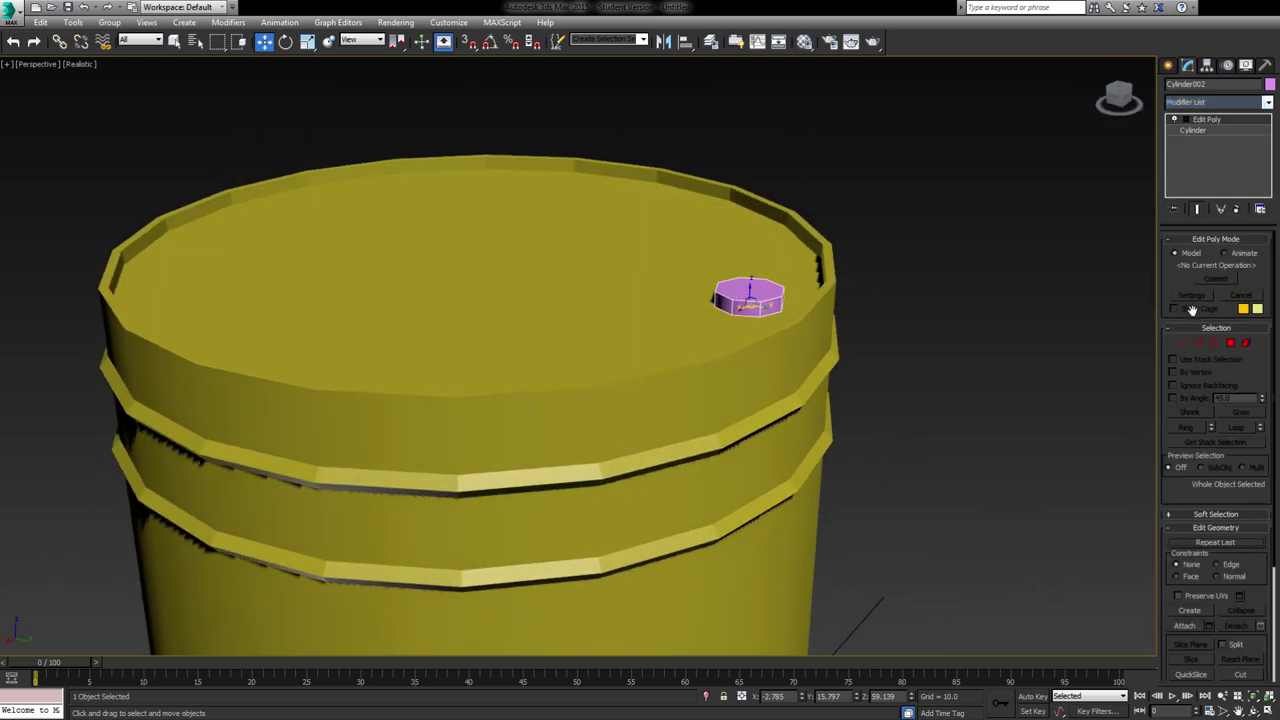
{"action": "left_click_drag", "start_coordinate": [1208, 84], "coordinate": [1074, 86]}
{"action": "type", "text": "c"}
Isolate the cap and inset its top polygon until the inner corners nearly meet at the centre
{"action": "key", "text": "alt+q"}
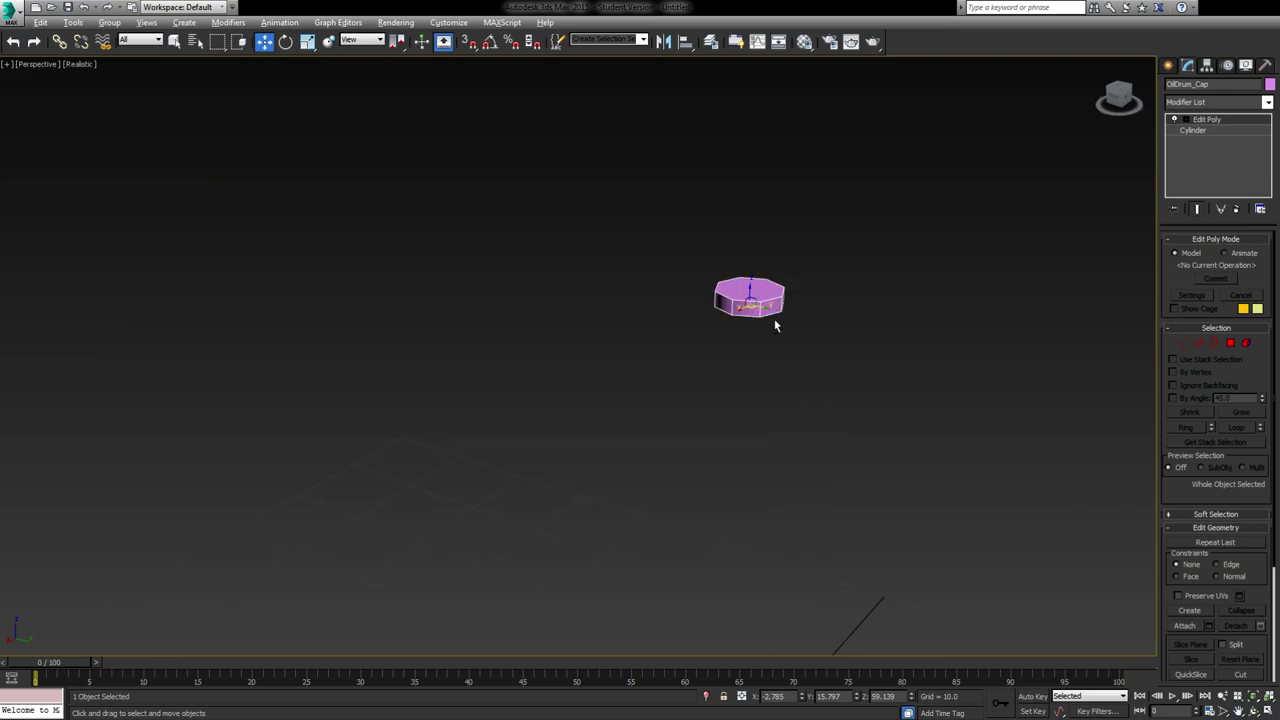
{"action": "left_click", "coordinate": [1230, 343]}
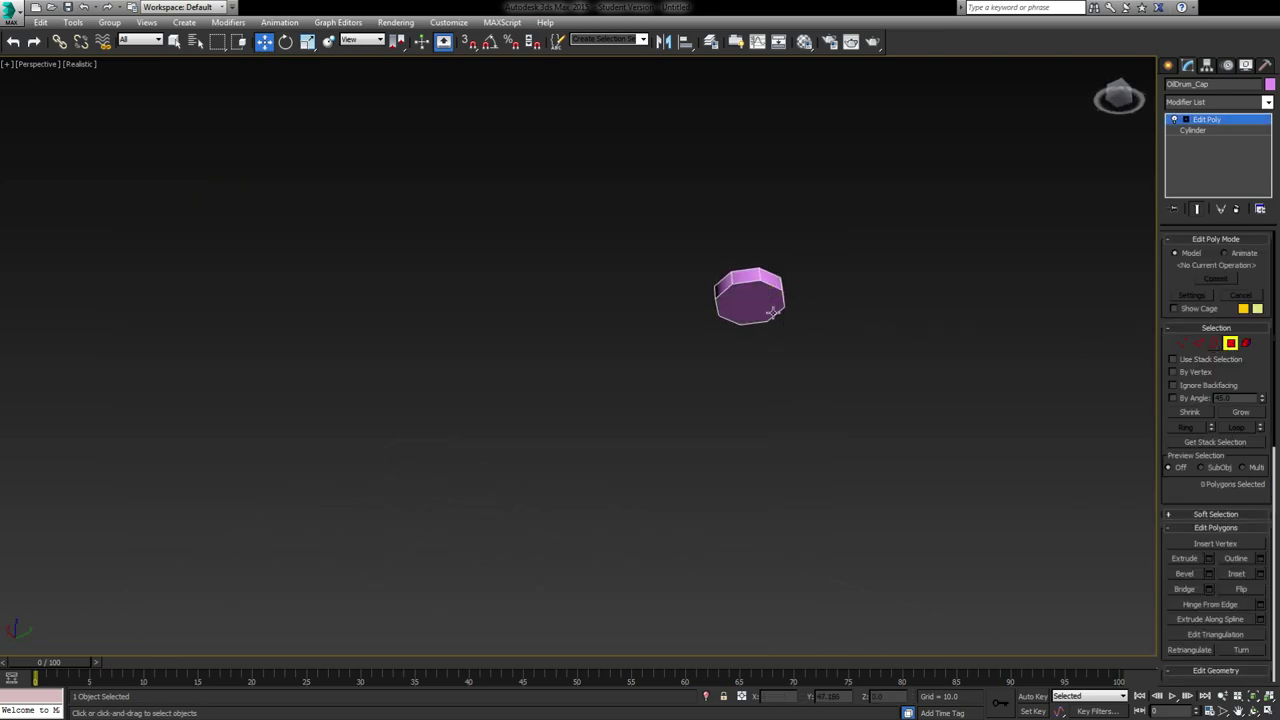
{"action": "key", "text": "ctrl+a"}
{"action": "left_click", "coordinate": [843, 415]}
{"action": "middle_click_drag", "start_coordinate": [740, 234], "coordinate": [765, 284], "text": "alt"}
{"action": "left_click", "coordinate": [766, 282]}
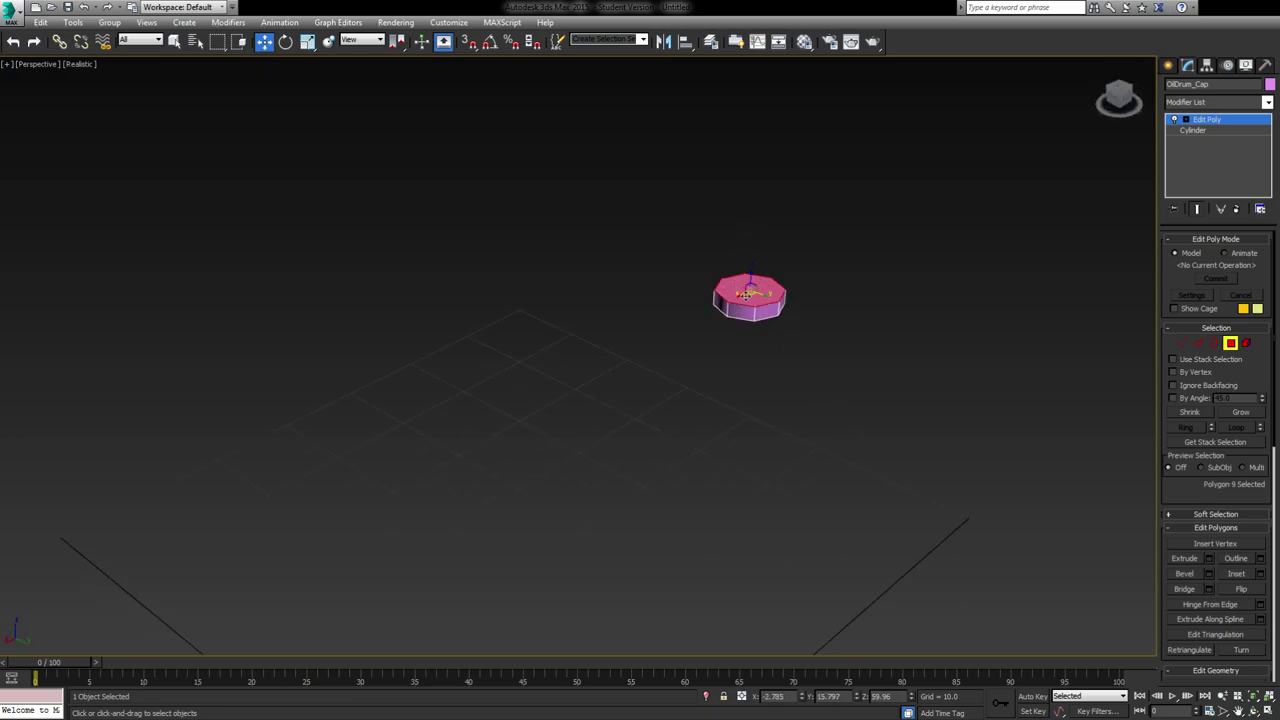
{"action": "left_click", "coordinate": [1261, 574]}
{"action": "left_click_drag", "start_coordinate": [796, 300], "coordinate": [796, 278]}
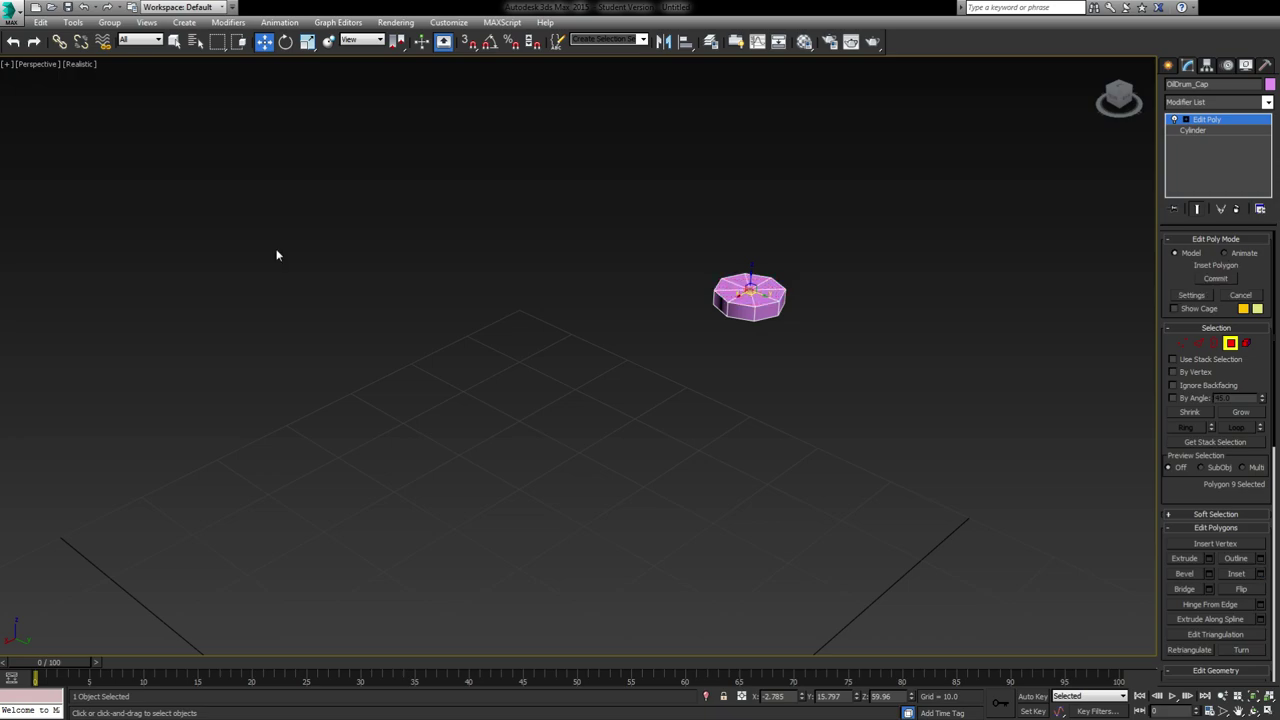
{"action": "right_click", "coordinate": [279, 302]}
Weld the inner vertices at the centre of the cap's top face into one vertex
{"action": "left_click", "coordinate": [1182, 344]}
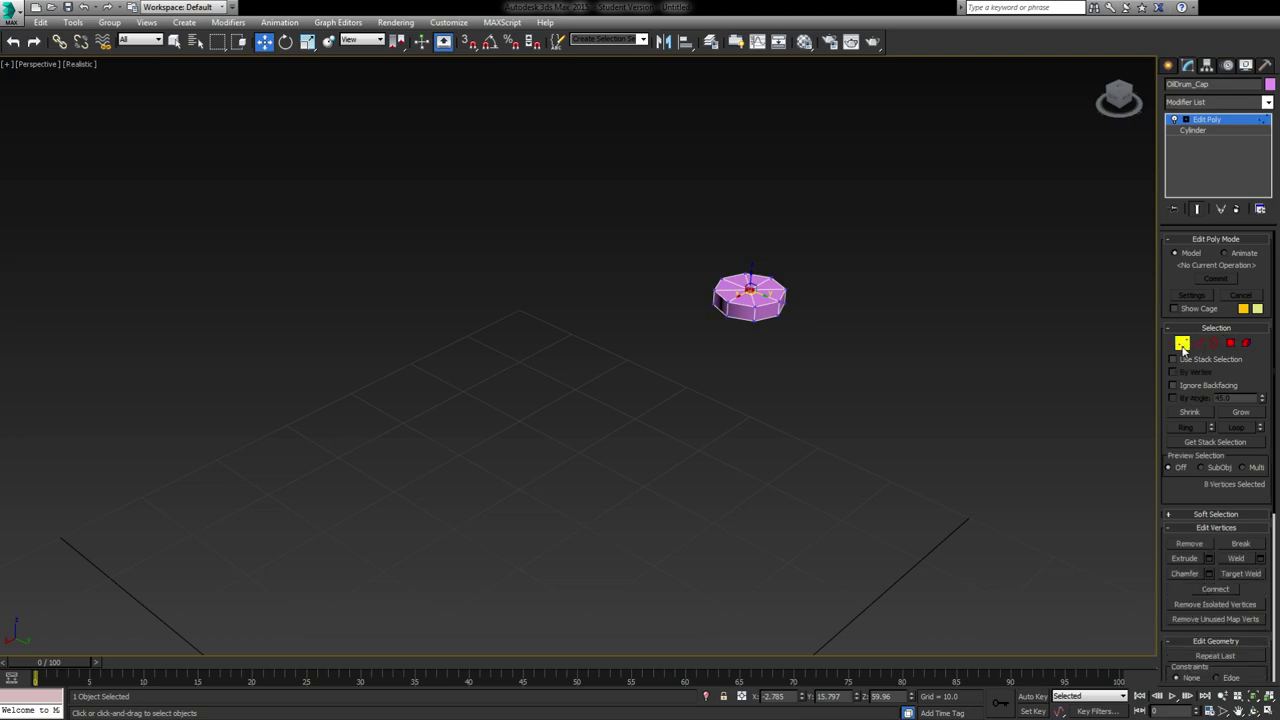
{"action": "scroll", "coordinate": [719, 345], "scroll_direction": "up", "scroll_amount": 5}
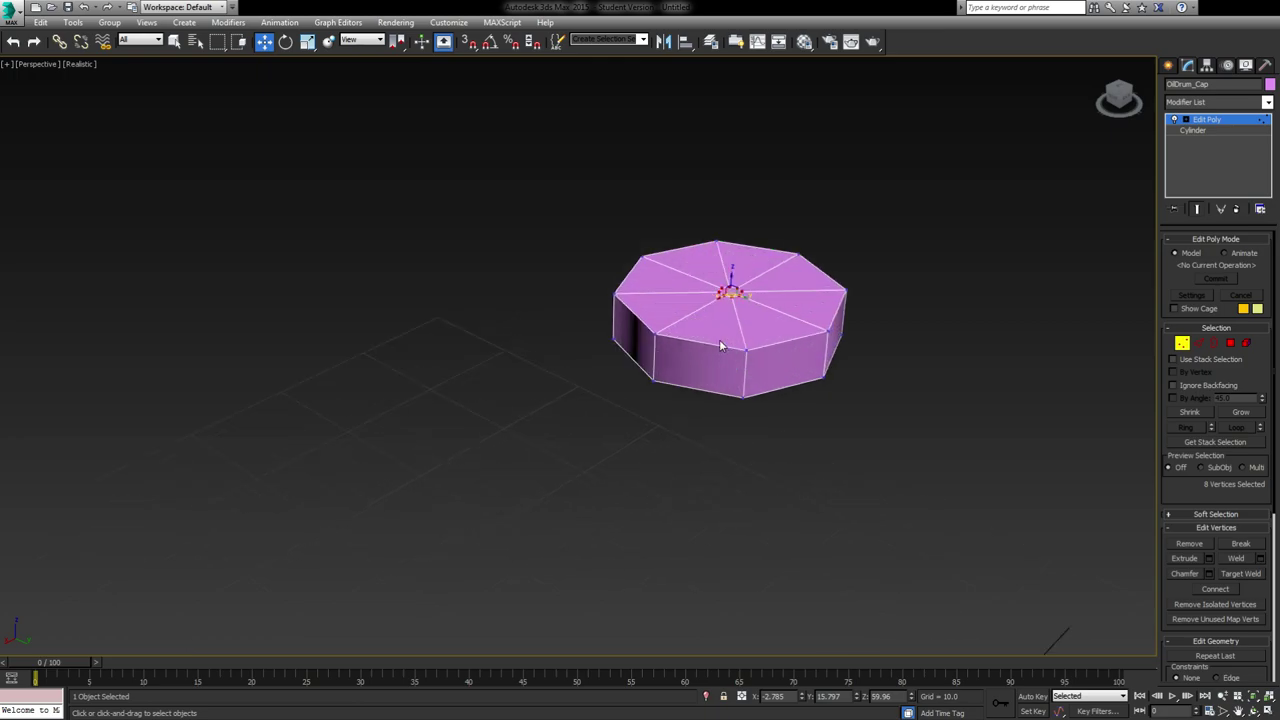
{"action": "left_click", "coordinate": [1260, 558]}
{"action": "left_click", "coordinate": [282, 297]}
{"action": "left_click", "coordinate": [1179, 344]}
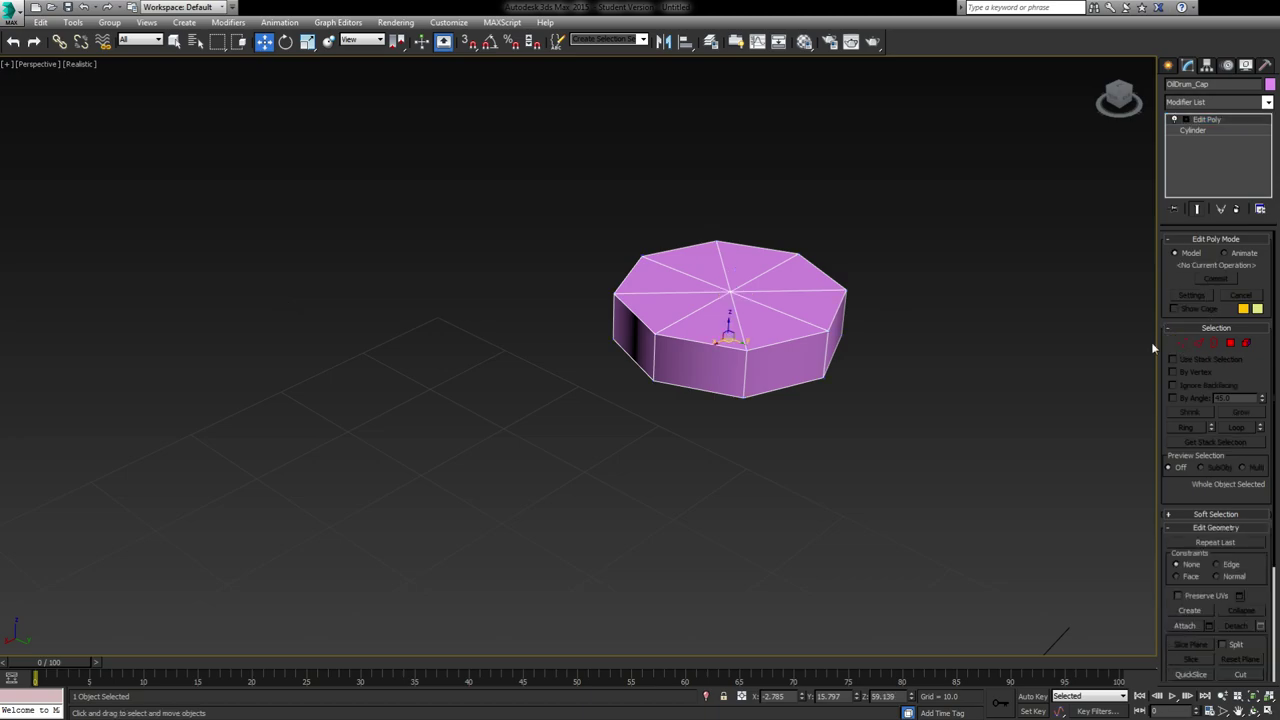
Leave isolation to bring the barrel back and examine the cap on its lid
{"action": "key", "text": "alt+q"}
{"action": "mouse_move", "coordinate": [648, 285]}
{"action": "middle_mouse_down"}
{"action": "mouse_move", "coordinate": [674, 328]}
{"action": "mouse_move", "coordinate": [672, 280]}
{"action": "middle_mouse_up"}
{"action": "scroll", "coordinate": [672, 326], "scroll_direction": "down", "scroll_amount": 6}
{"action": "mouse_move", "coordinate": [586, 325]}
{"action": "middle_mouse_down", "text": "alt"}
{"action": "mouse_move", "coordinate": [588, 297]}
{"action": "mouse_move", "coordinate": [557, 353]}
{"action": "mouse_move", "coordinate": [579, 442]}
{"action": "mouse_move", "coordinate": [582, 329]}
{"action": "mouse_move", "coordinate": [596, 340]}
{"action": "middle_mouse_up", "text": "alt"}
{"action": "scroll", "coordinate": [582, 329], "scroll_direction": "down", "scroll_amount": 3}
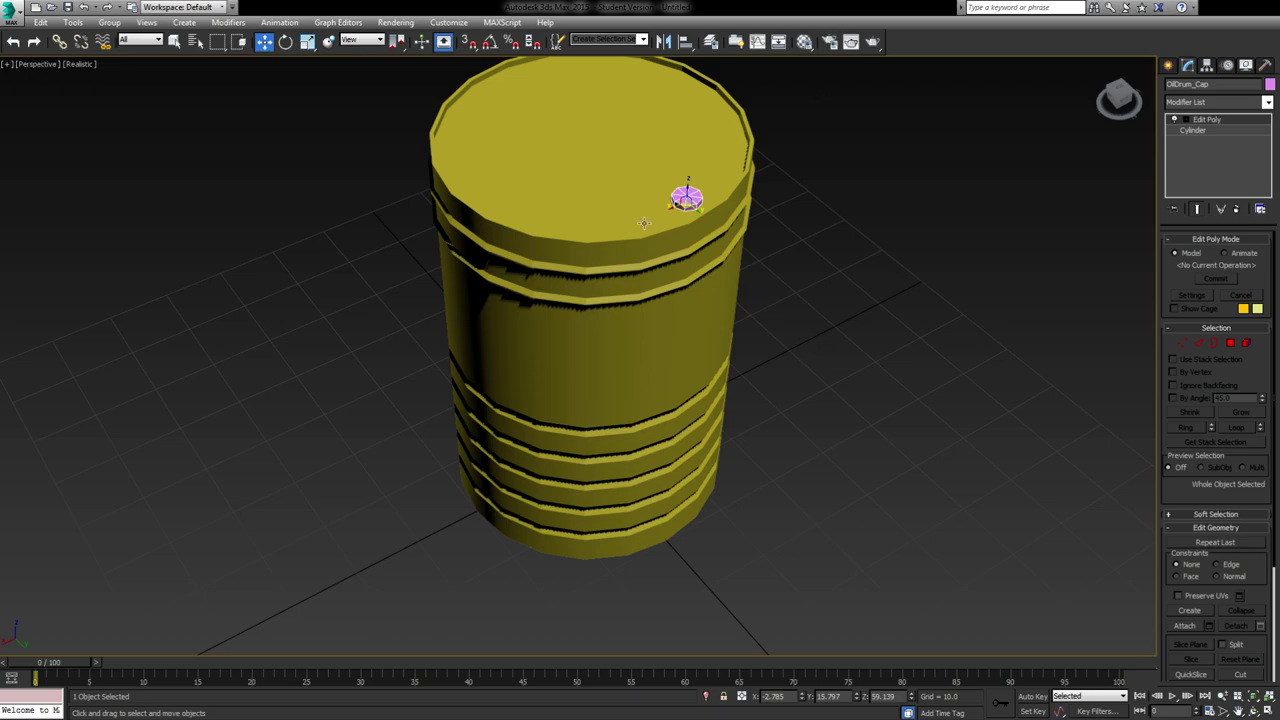
{"action": "scroll", "coordinate": [643, 222], "scroll_direction": "down", "scroll_amount": 4}
{"action": "middle_click_drag", "start_coordinate": [642, 306], "coordinate": [617, 306], "text": "alt"}
{"action": "scroll", "coordinate": [617, 323], "scroll_direction": "up", "scroll_amount": 2}
{"action": "middle_click_drag", "start_coordinate": [664, 363], "coordinate": [720, 289]}
{"action": "scroll", "coordinate": [708, 238], "scroll_direction": "up", "scroll_amount": 2}
{"action": "middle_click_drag", "start_coordinate": [726, 228], "coordinate": [757, 265]}
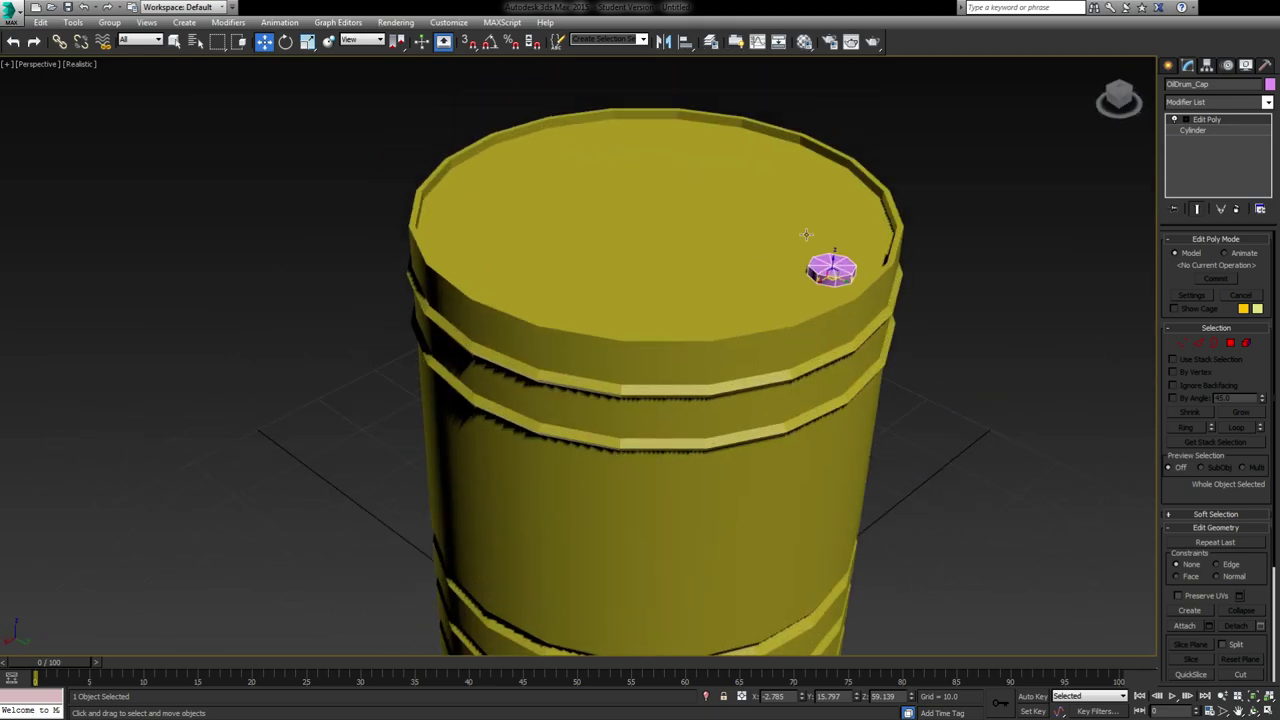
Examine the barrel's wireframe, upper ridges and lower grooves from above and from the side
{"action": "left_click", "coordinate": [680, 315]}
{"action": "middle_click_drag", "start_coordinate": [671, 368], "coordinate": [709, 203], "text": "alt"}
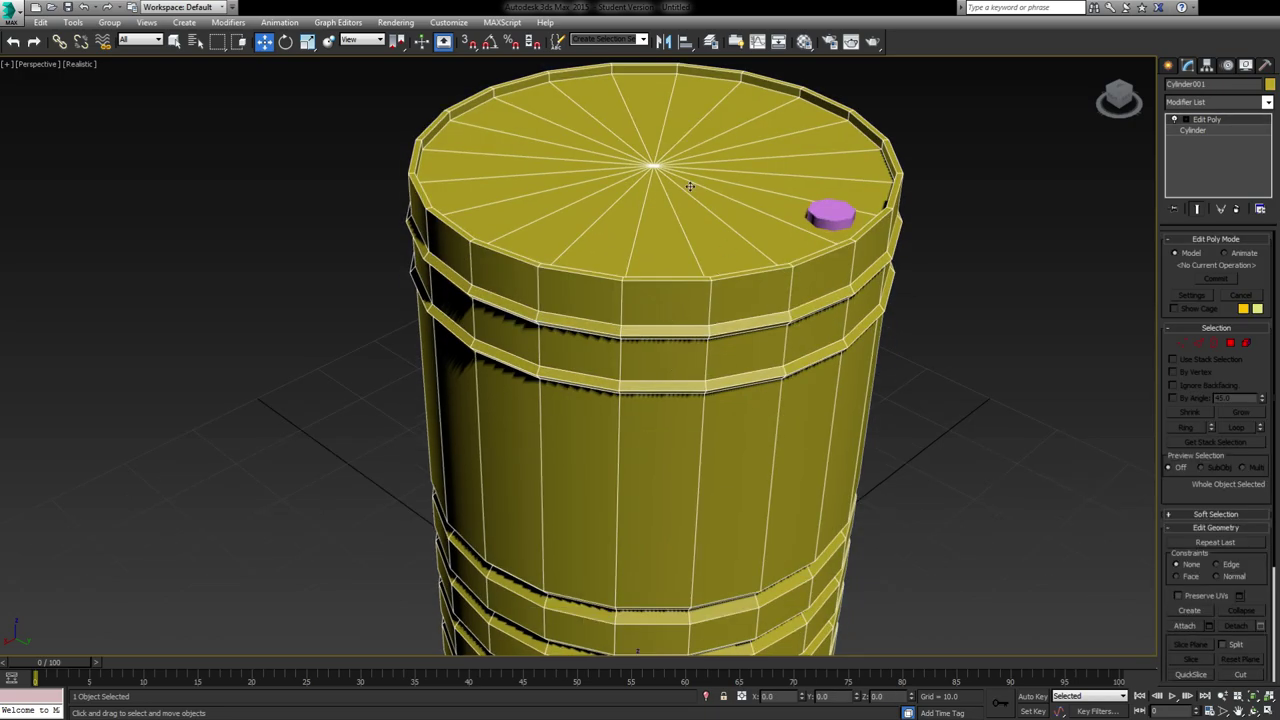
{"action": "middle_click_drag", "start_coordinate": [658, 315], "coordinate": [671, 263]}
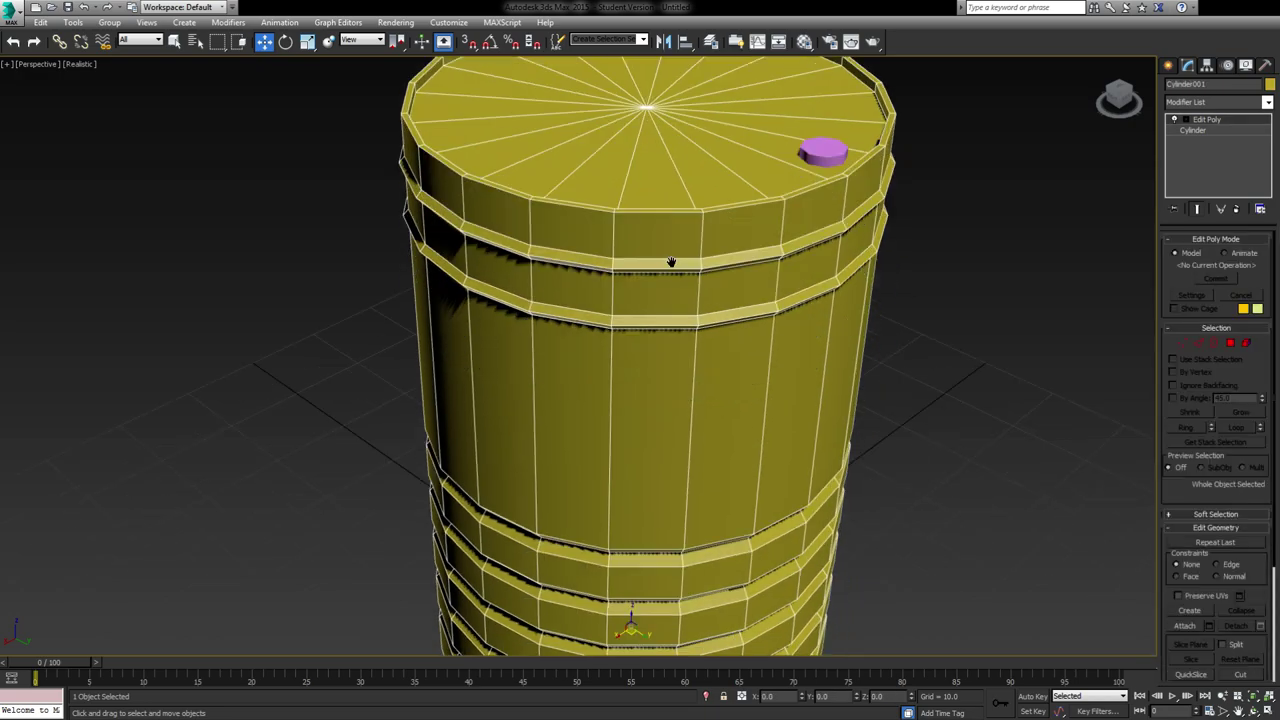
{"action": "scroll", "coordinate": [671, 263], "scroll_direction": "down", "scroll_amount": 2}
{"action": "middle_click_drag", "start_coordinate": [668, 316], "coordinate": [680, 210], "text": "alt"}
{"action": "left_click", "coordinate": [843, 296]}
{"action": "middle_click_drag", "start_coordinate": [843, 296], "coordinate": [687, 250], "text": "alt"}
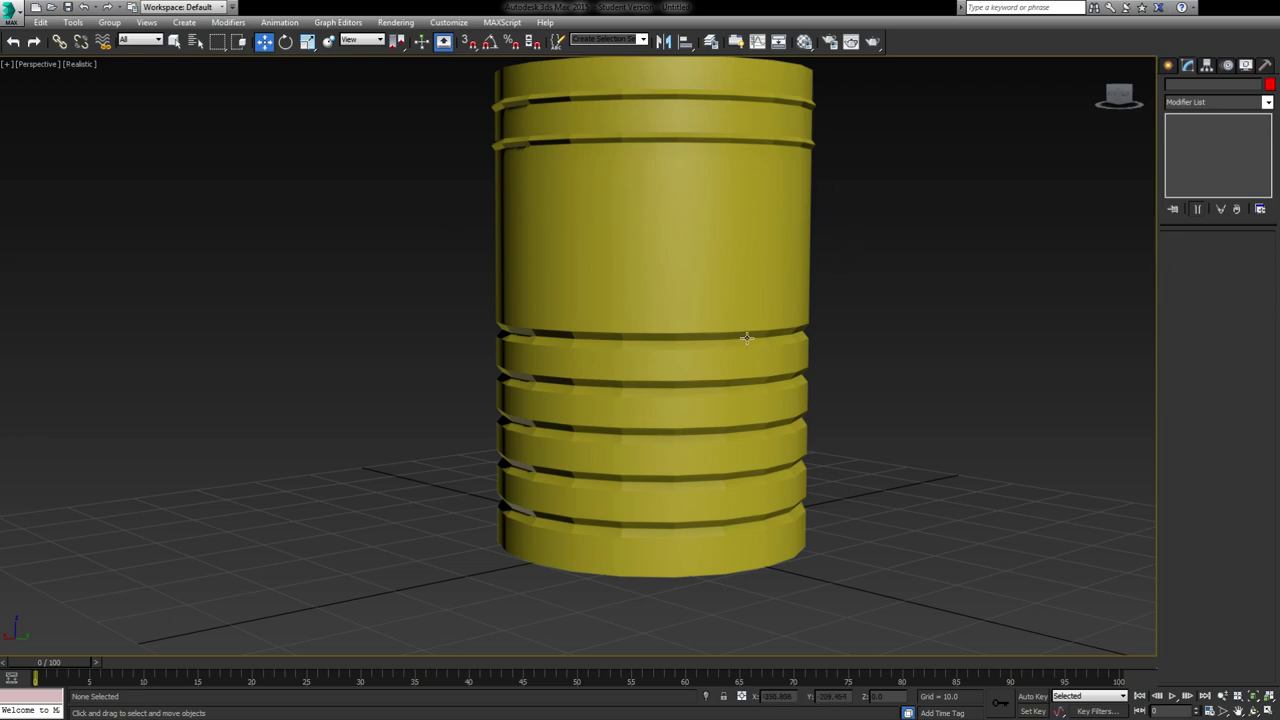
{"action": "middle_click_drag", "start_coordinate": [766, 327], "coordinate": [591, 220]}
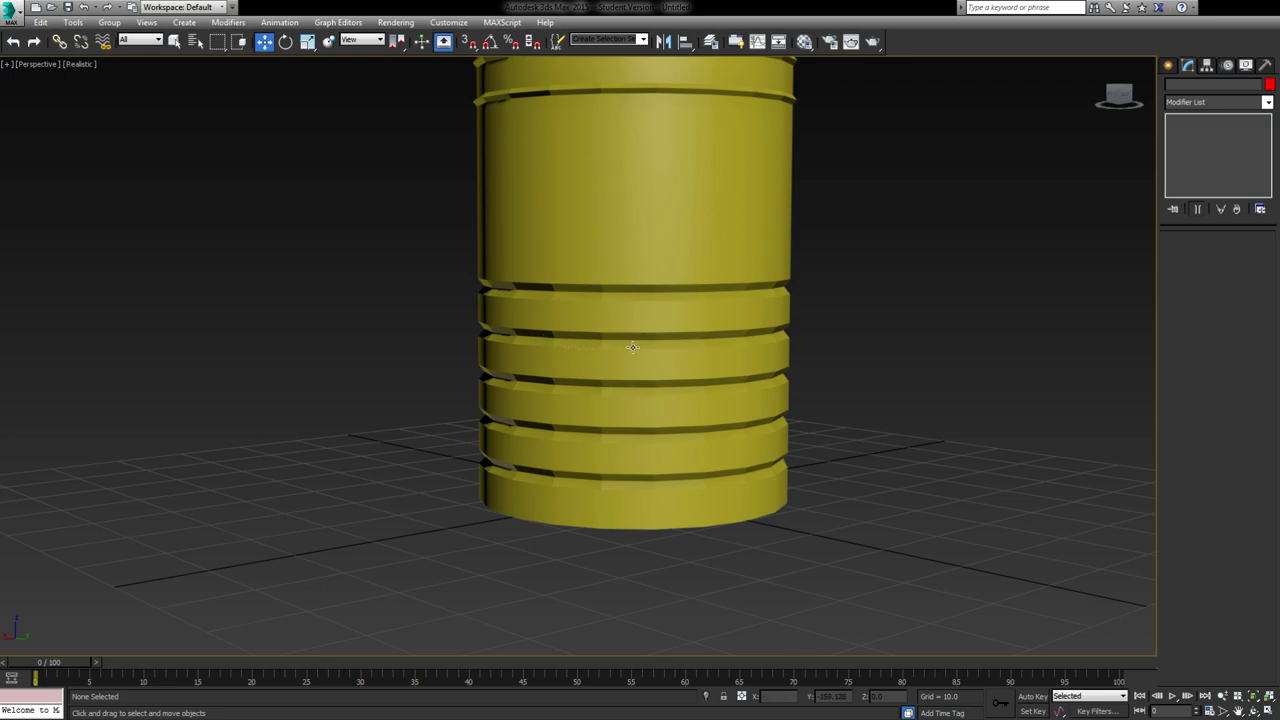
{"action": "middle_click_drag", "start_coordinate": [600, 129], "coordinate": [681, 167], "text": "alt"}
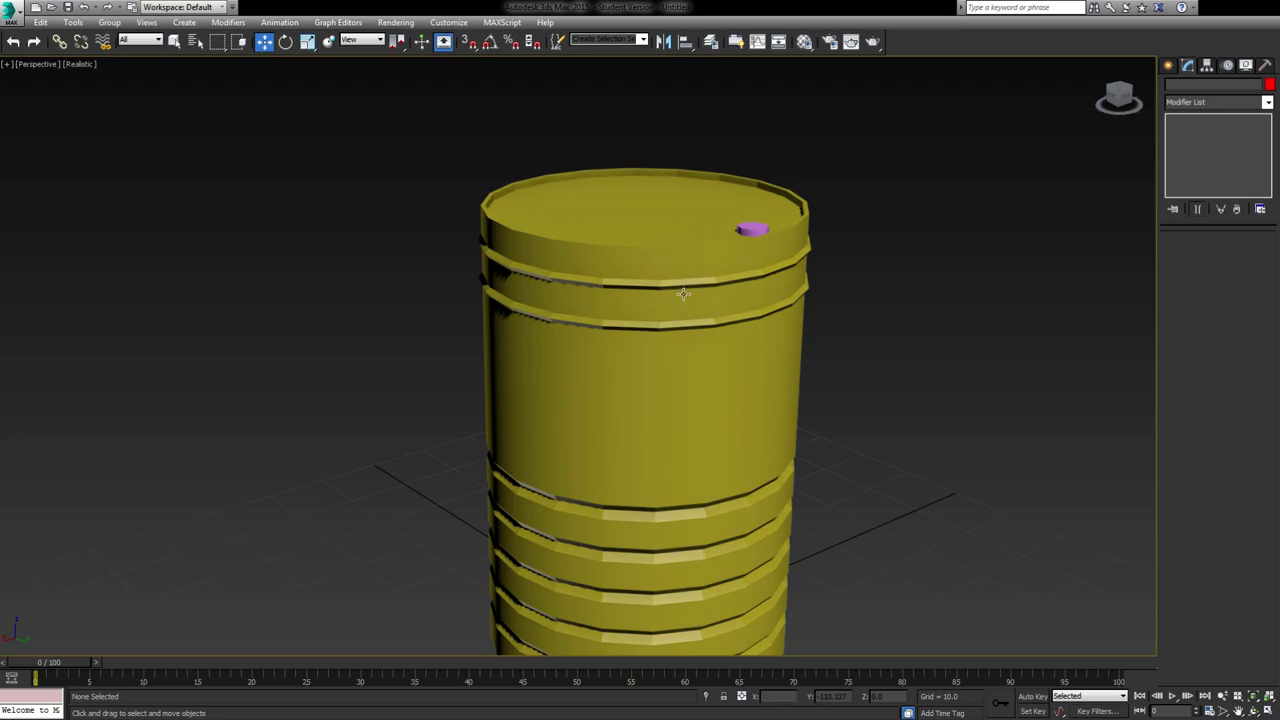
Select the barrel body and rename it OilDrum
{"action": "left_click", "coordinate": [651, 267]}
{"action": "middle_click_drag", "start_coordinate": [654, 292], "coordinate": [656, 262]}
{"action": "middle_click_drag", "start_coordinate": [604, 218], "coordinate": [714, 194], "text": "alt"}
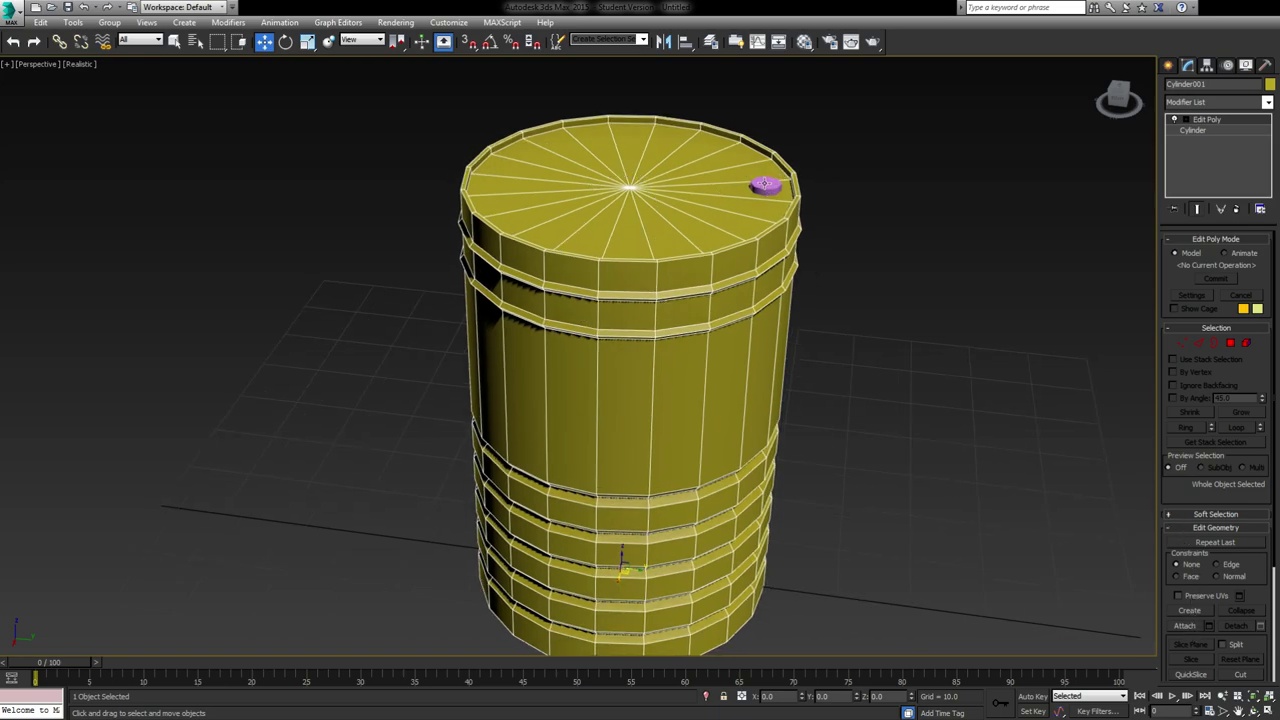
{"action": "left_click", "coordinate": [1232, 84]}
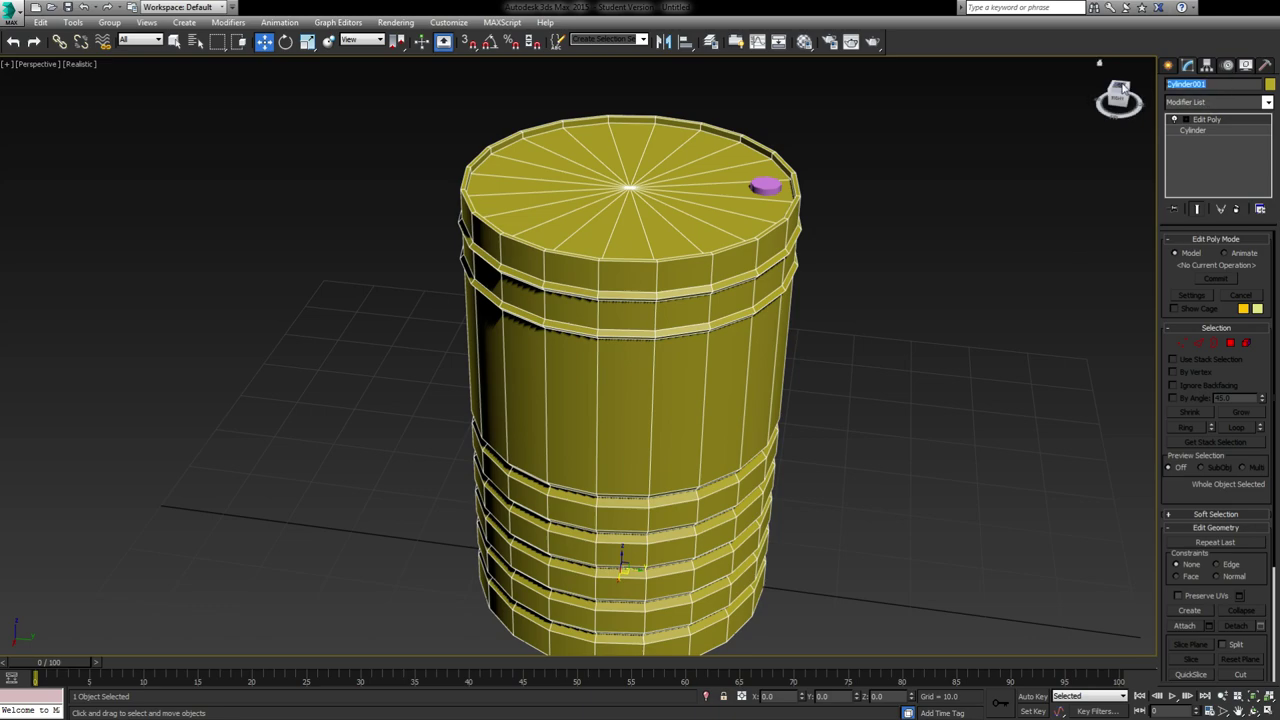
{"action": "type", "text": "P"}
{"action": "type", "text": "ilDrum"}
{"action": "left_click_drag", "start_coordinate": [1194, 84], "coordinate": [1054, 83]}
{"action": "type", "text": "O"}
Attach the cap to the barrel so both form a single object
{"action": "left_click", "coordinate": [1186, 625]}
{"action": "left_click", "coordinate": [765, 186]}
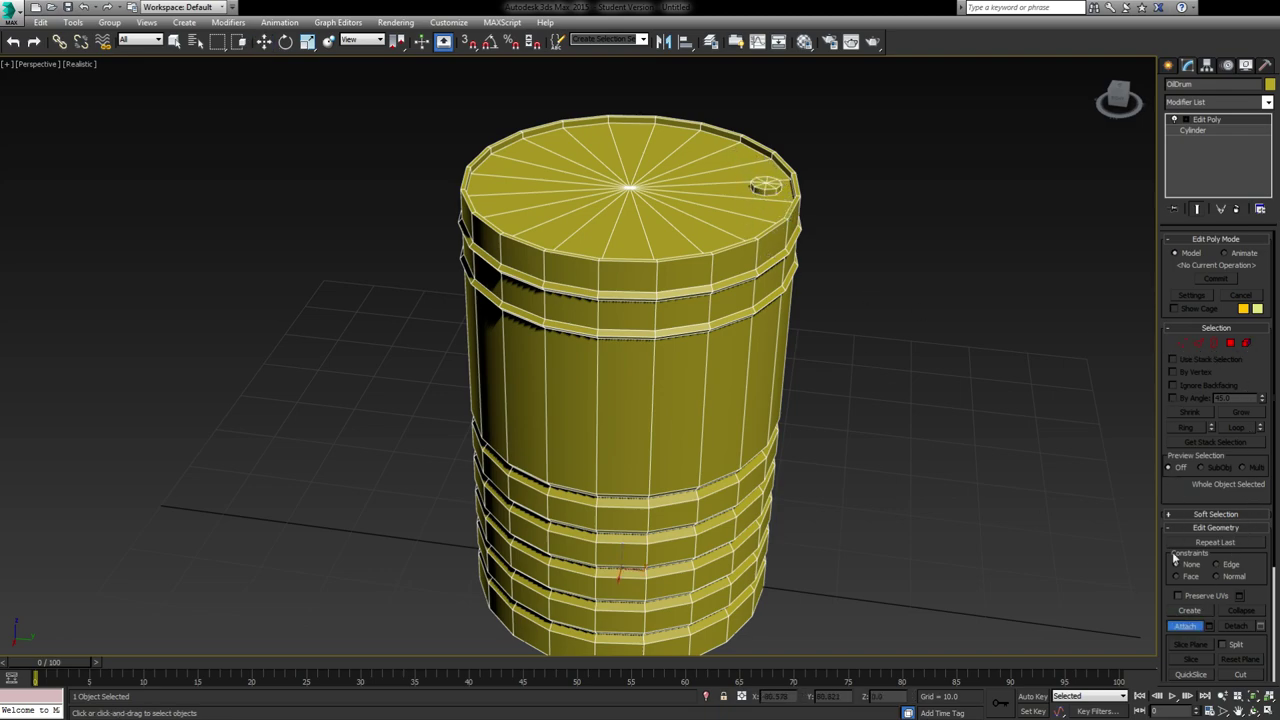
{"action": "left_click", "coordinate": [1186, 626]}
Select the ring of vertical edges inside the barrel's rim and convert it to the inner rim wall polygons
{"action": "left_click", "coordinate": [1230, 343]}
{"action": "left_click", "coordinate": [1198, 343]}
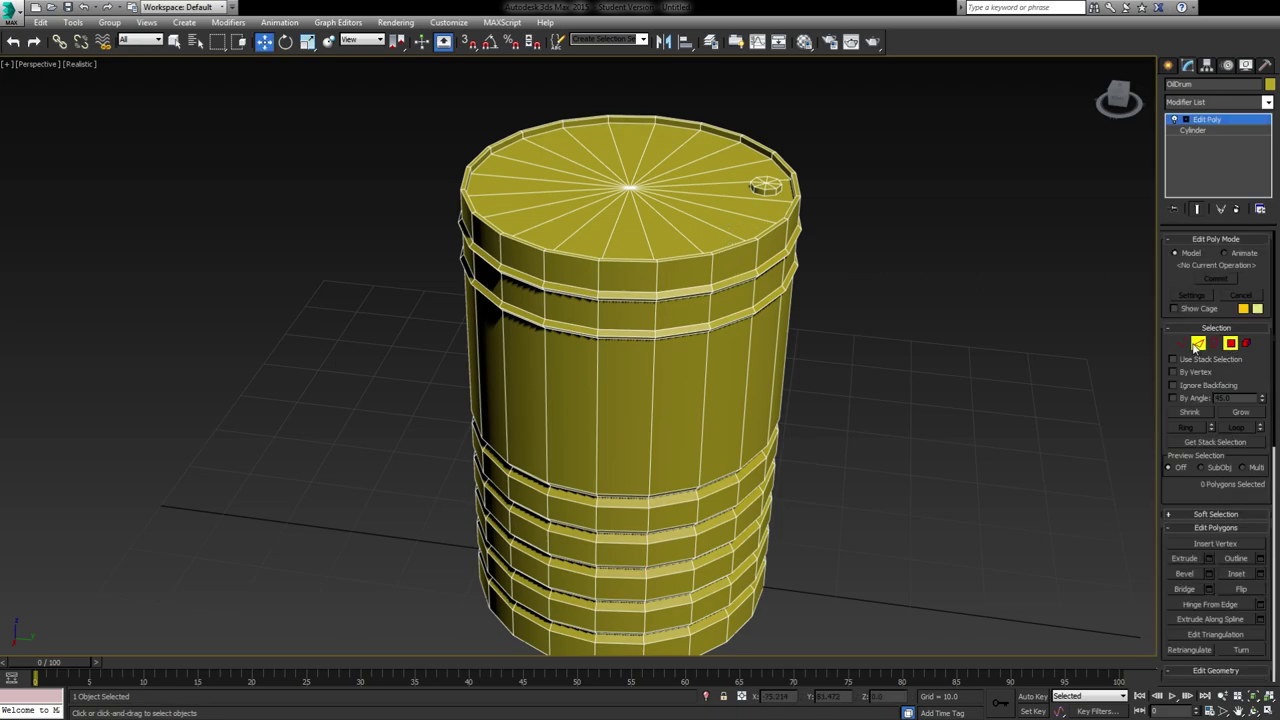
{"action": "scroll", "coordinate": [631, 242], "scroll_direction": "up", "scroll_amount": 5}
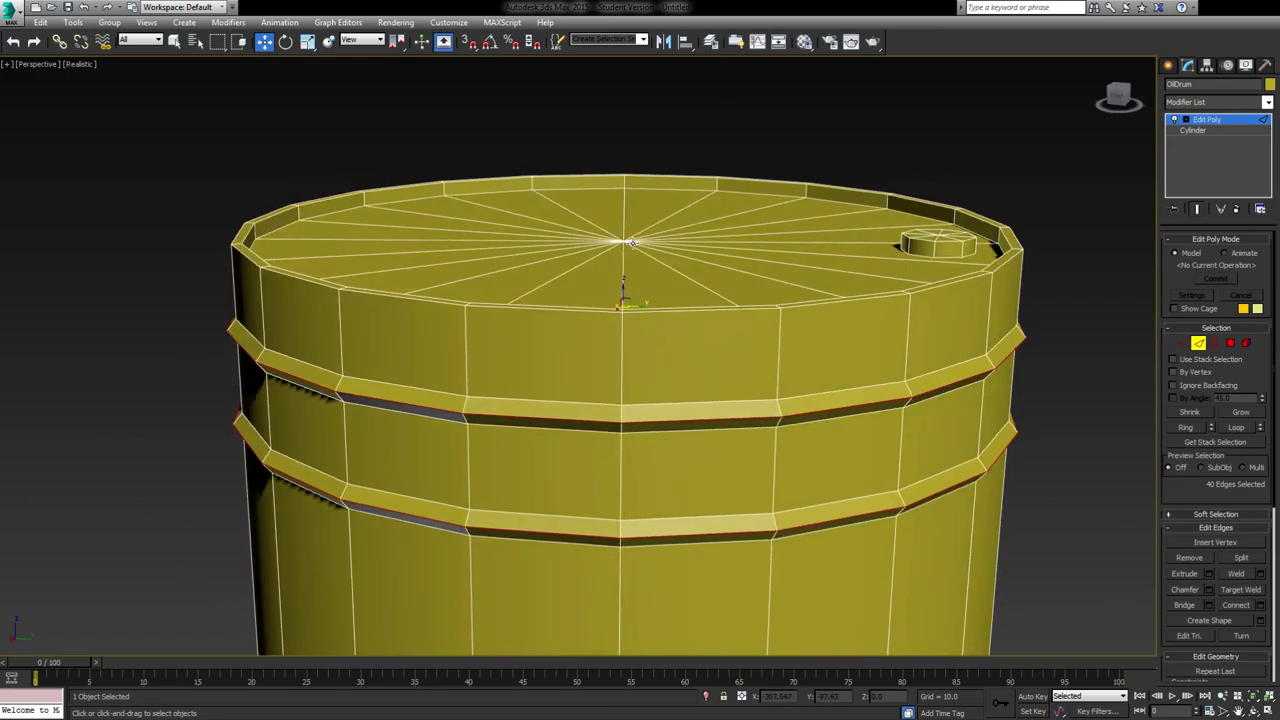
{"action": "middle_click_drag", "start_coordinate": [632, 243], "coordinate": [746, 160], "text": "alt"}
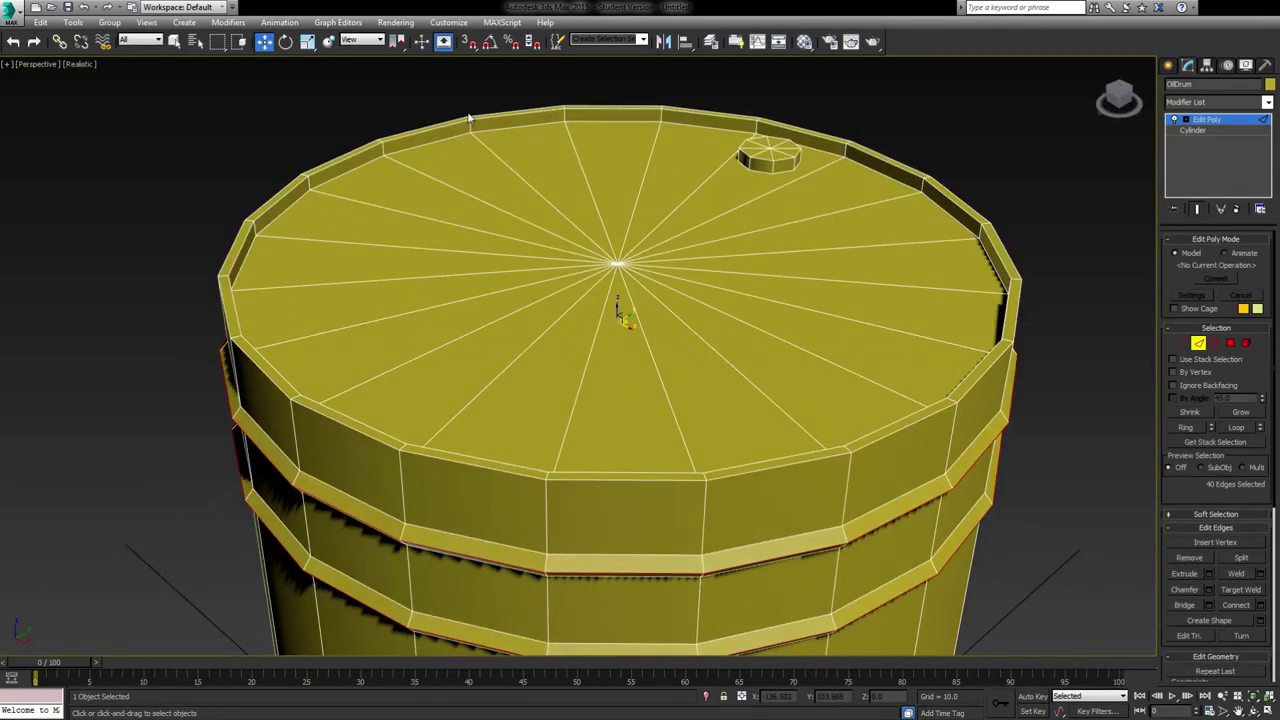
{"action": "middle_click_drag", "start_coordinate": [790, 408], "coordinate": [737, 352], "text": "alt"}
{"action": "left_click", "coordinate": [709, 142]}
{"action": "left_click", "coordinate": [800, 156], "text": "shift"}
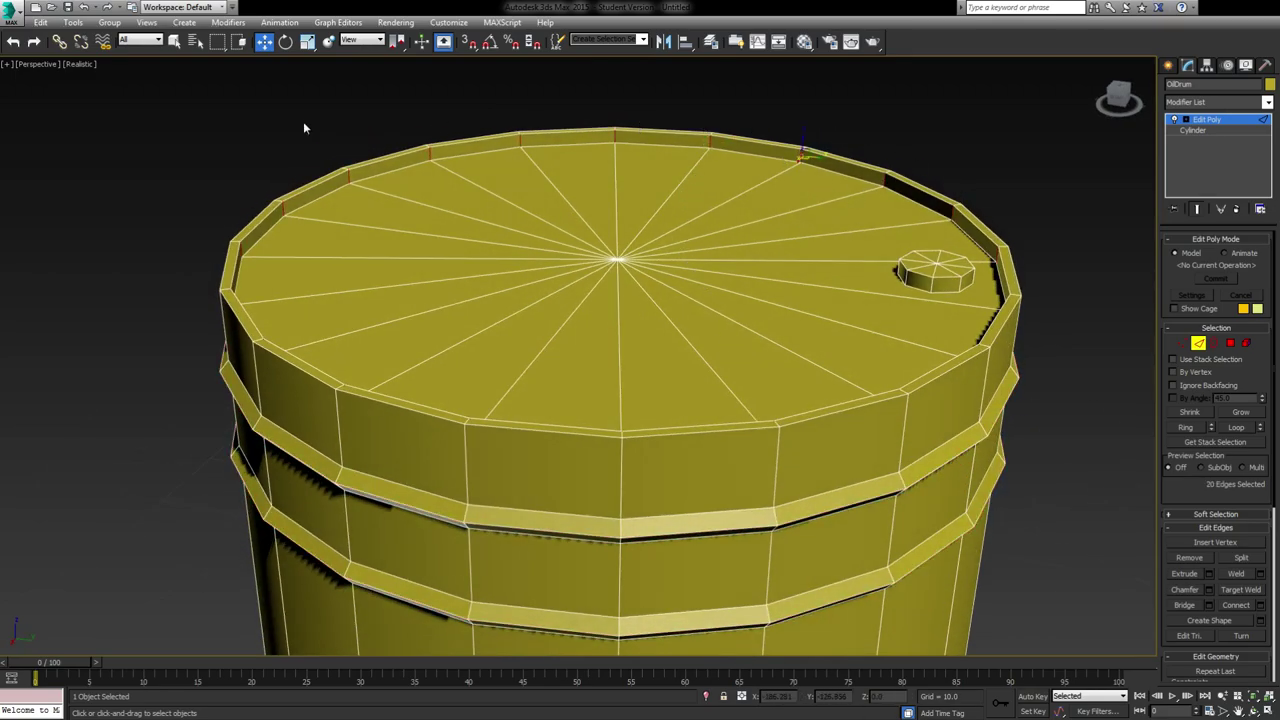
{"action": "left_click", "coordinate": [613, 137]}
{"action": "left_click", "coordinate": [708, 140]}
{"action": "key", "text": "alt+r"}
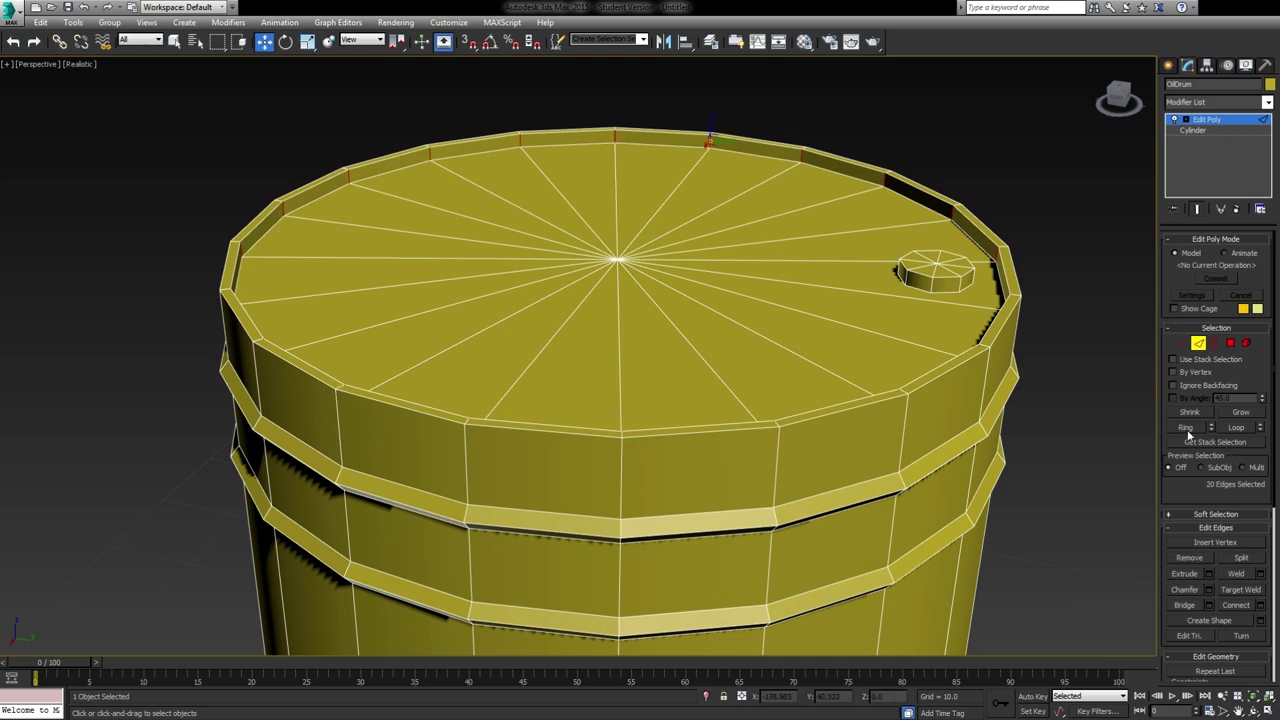
{"action": "left_click", "coordinate": [1230, 344]}
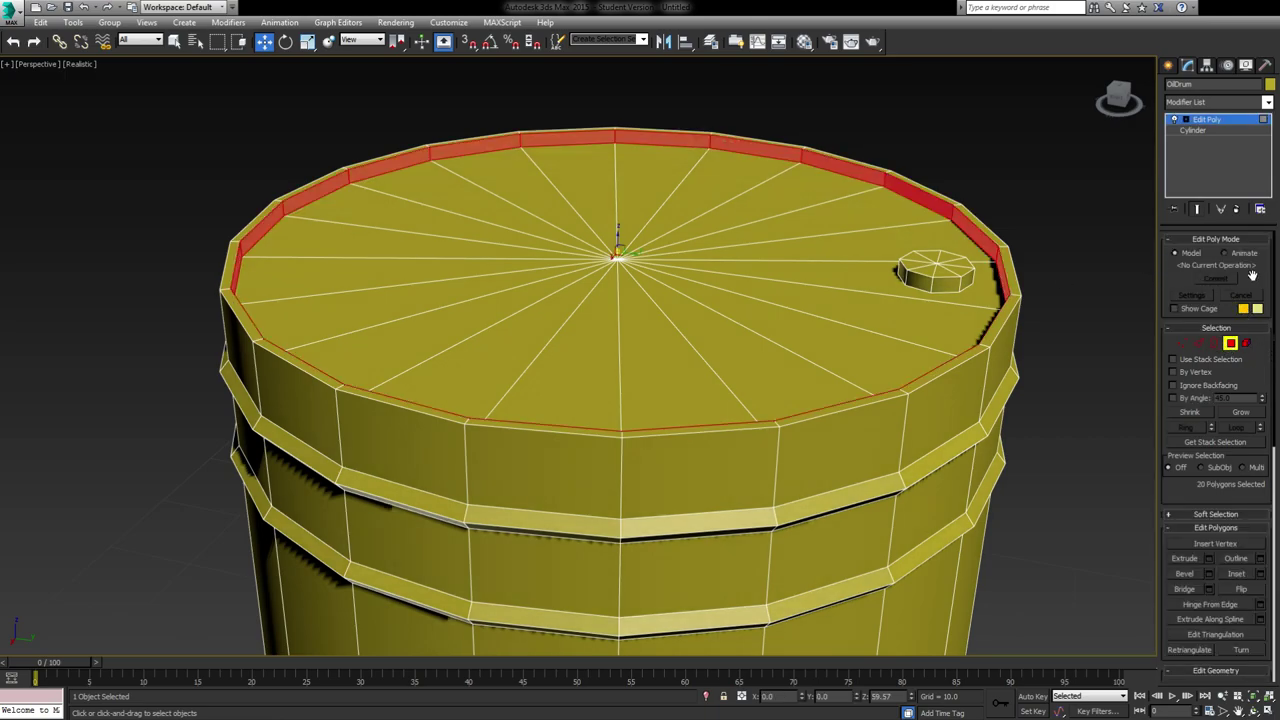
Assign smoothing group 1 to the inner rim wall polygons and leave polygon editing
{"action": "scroll", "coordinate": [1275, 292], "scroll_direction": "down", "scroll_amount": 10}
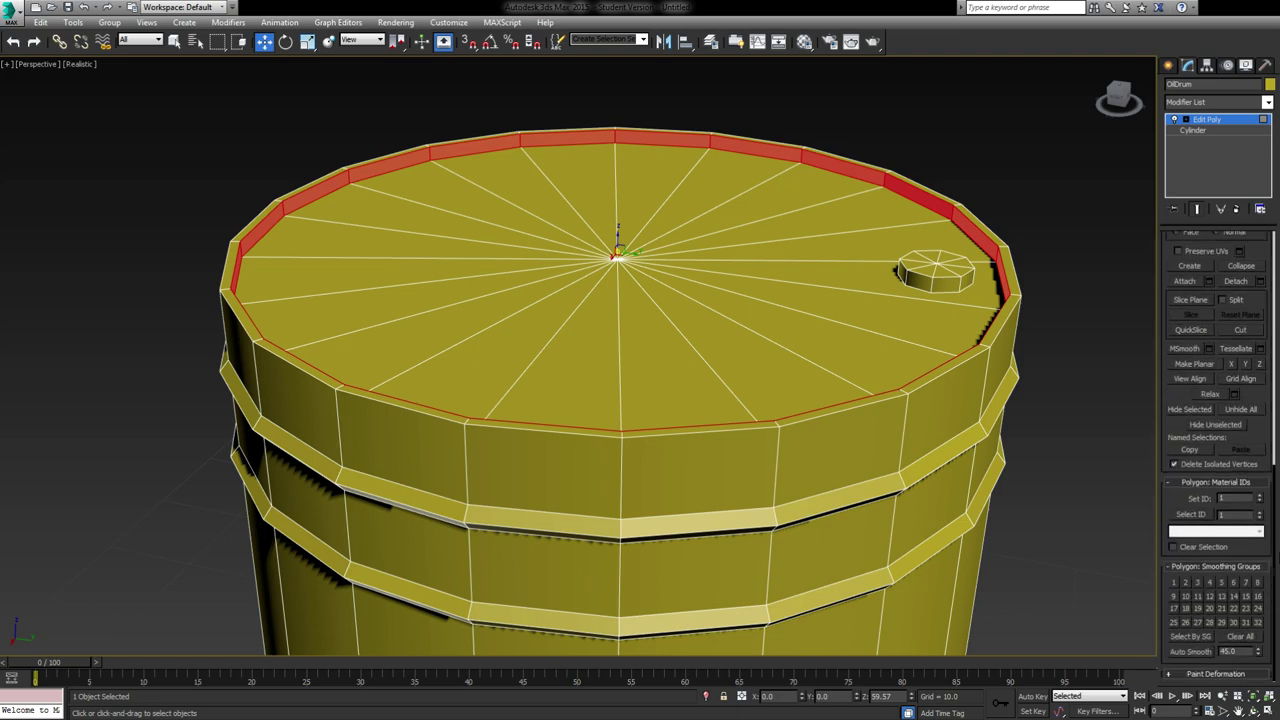
{"action": "scroll", "coordinate": [1270, 510], "scroll_direction": "up", "scroll_amount": 8}
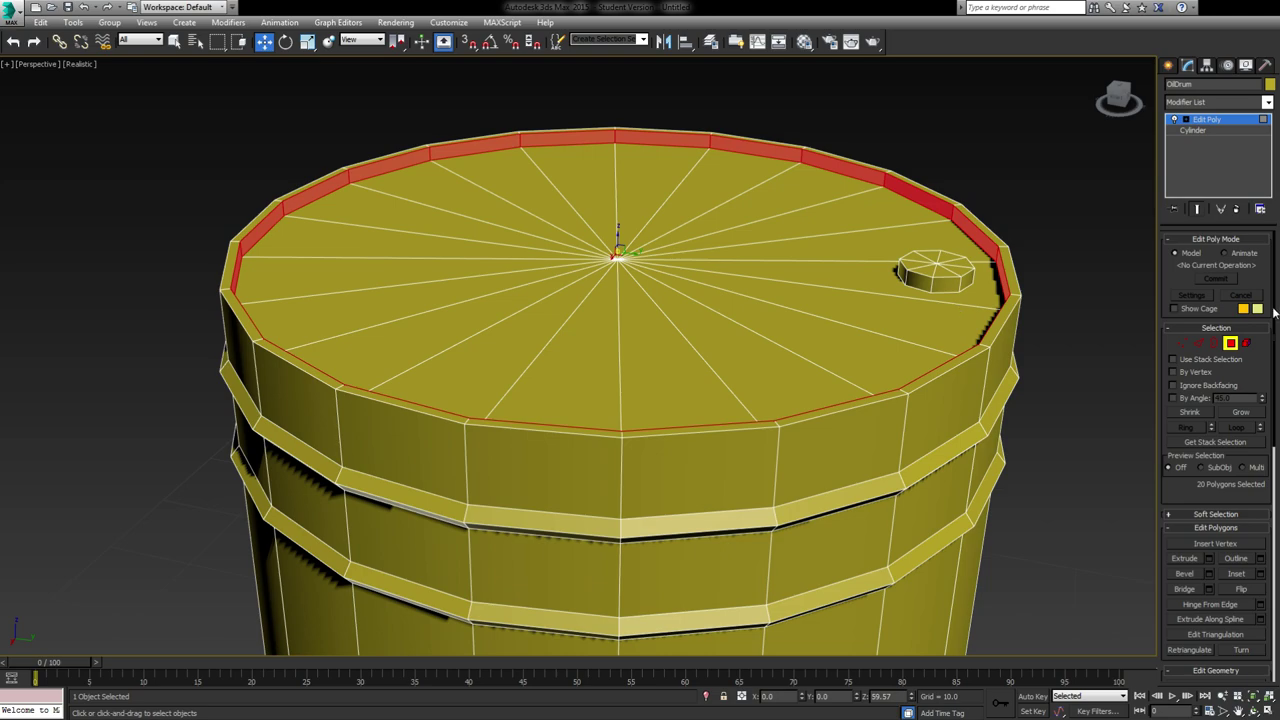
{"action": "left_click_drag", "start_coordinate": [1273, 296], "coordinate": [1276, 639]}
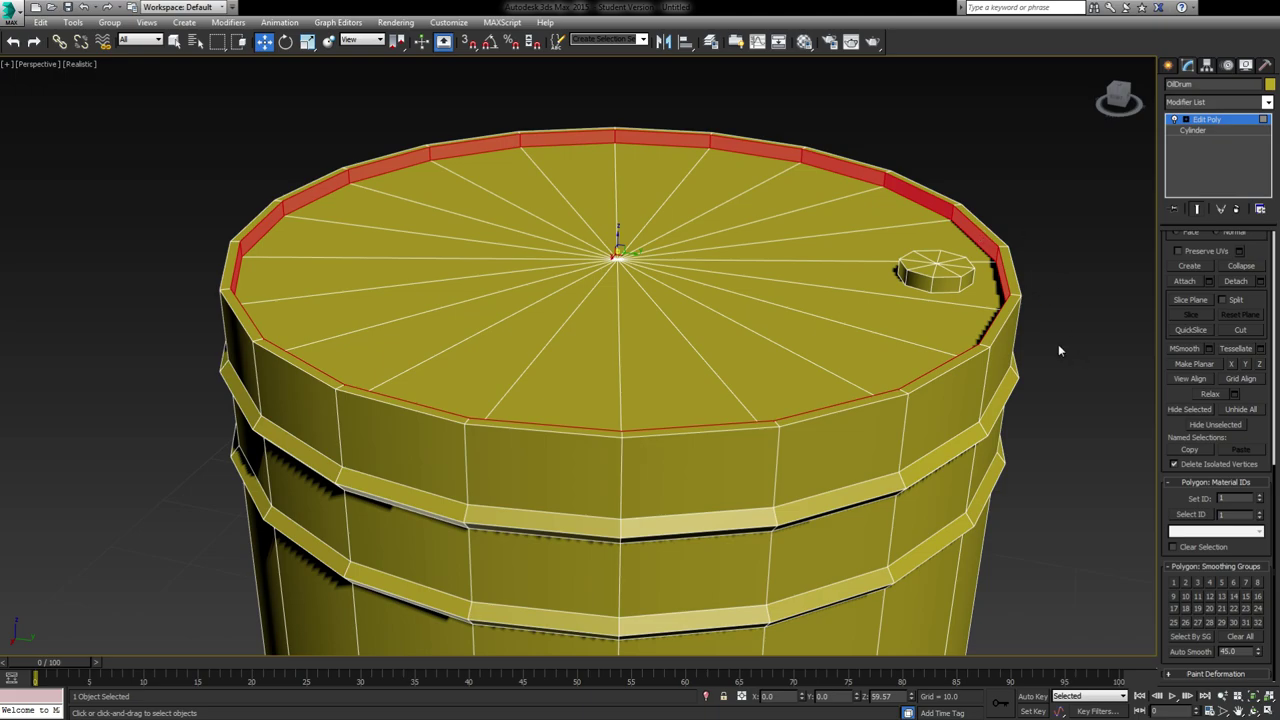
{"action": "left_click", "coordinate": [1174, 583]}
{"action": "left_click", "coordinate": [981, 172]}
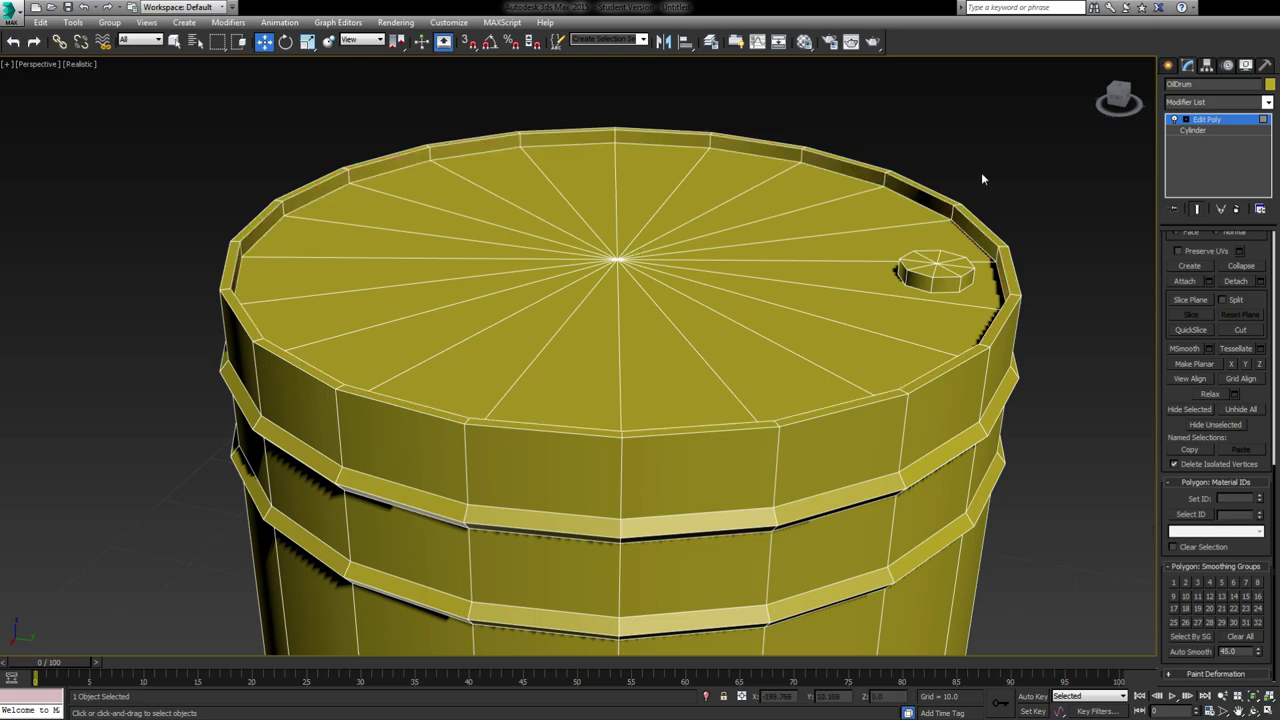
{"action": "left_click", "coordinate": [1212, 120]}
Deselect the barrel and check the shading of its lid, rim and cap from above
{"action": "left_click", "coordinate": [1029, 446]}
{"action": "middle_click_drag", "start_coordinate": [763, 374], "coordinate": [711, 337]}
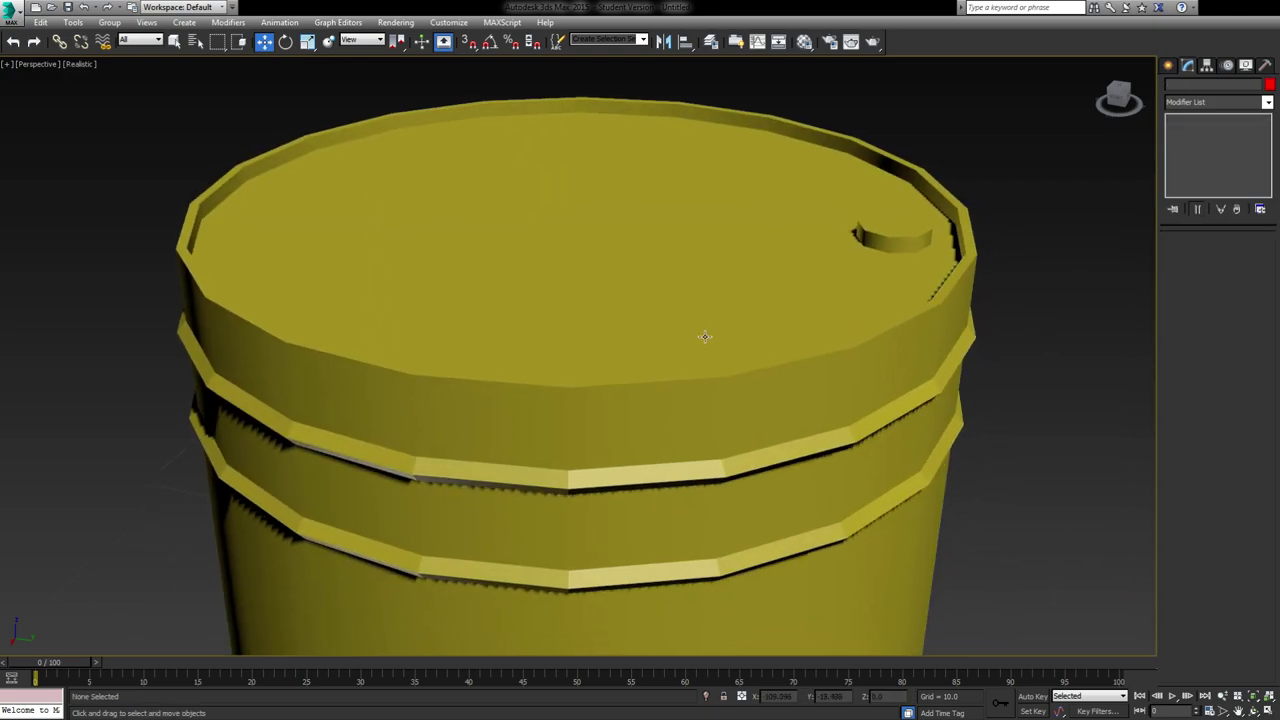
{"action": "scroll", "coordinate": [711, 337], "scroll_direction": "down", "scroll_amount": 2}
{"action": "middle_click_drag", "start_coordinate": [614, 340], "coordinate": [529, 325], "text": "alt"}
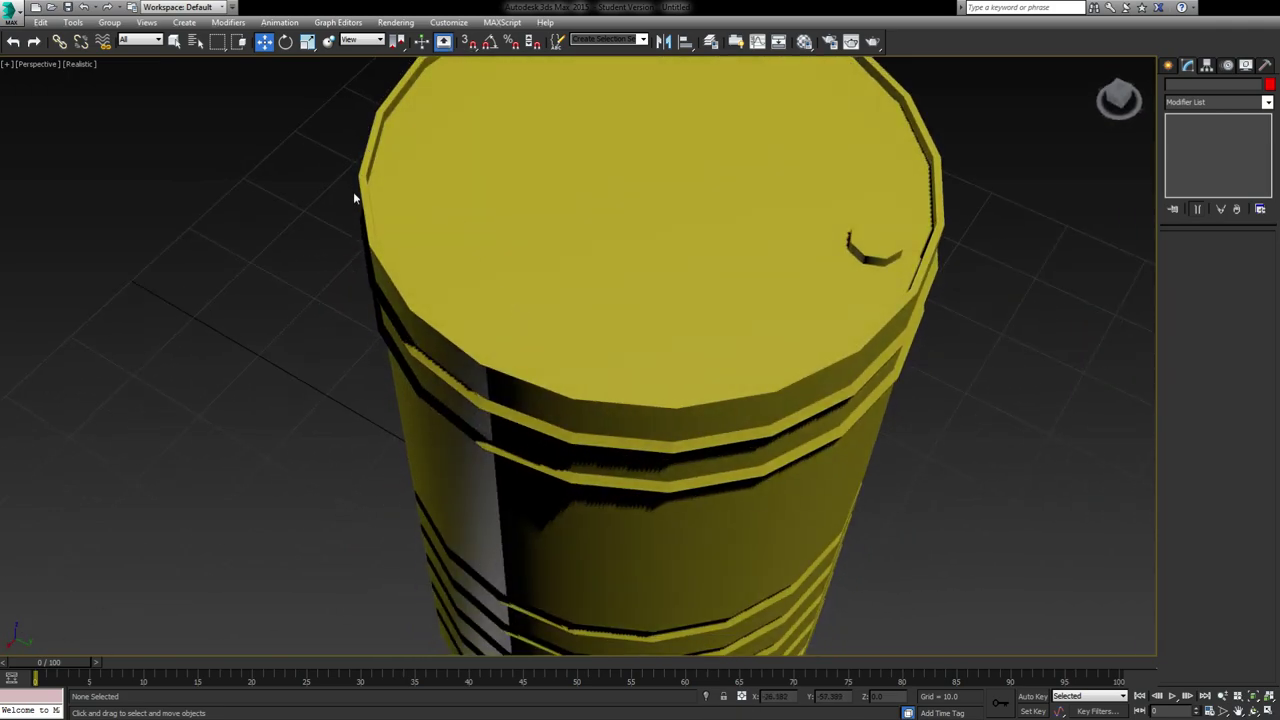
Select the oil drum and switch to edge-level editing with the upper ridges in close view
{"action": "left_click", "coordinate": [608, 417]}
{"action": "middle_click_drag", "start_coordinate": [629, 389], "coordinate": [694, 288]}
{"action": "left_click_drag", "start_coordinate": [1274, 393], "coordinate": [1274, 278]}
{"action": "left_click", "coordinate": [1198, 343]}
{"action": "middle_click_drag", "start_coordinate": [812, 413], "coordinate": [820, 282]}
{"action": "middle_click_drag", "start_coordinate": [605, 270], "coordinate": [599, 367], "text": "alt"}
{"action": "scroll", "coordinate": [617, 270], "scroll_direction": "up", "scroll_amount": 3}
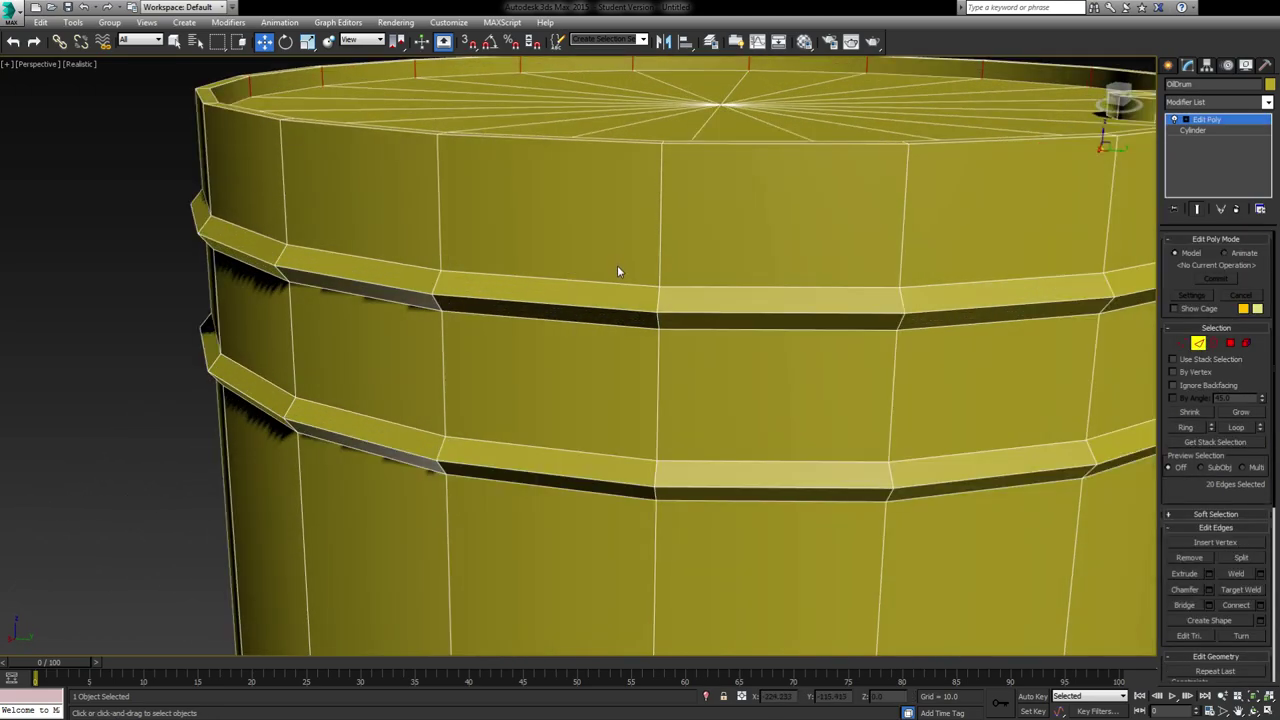
{"action": "left_click", "coordinate": [659, 300]}
{"action": "left_click", "coordinate": [656, 469], "text": "ctrl"}
{"action": "left_click", "coordinate": [656, 495], "text": "ctrl"}
{"action": "middle_click_drag", "start_coordinate": [680, 570], "coordinate": [643, 485]}
{"action": "scroll", "coordinate": [657, 432], "scroll_direction": "down", "scroll_amount": 3}
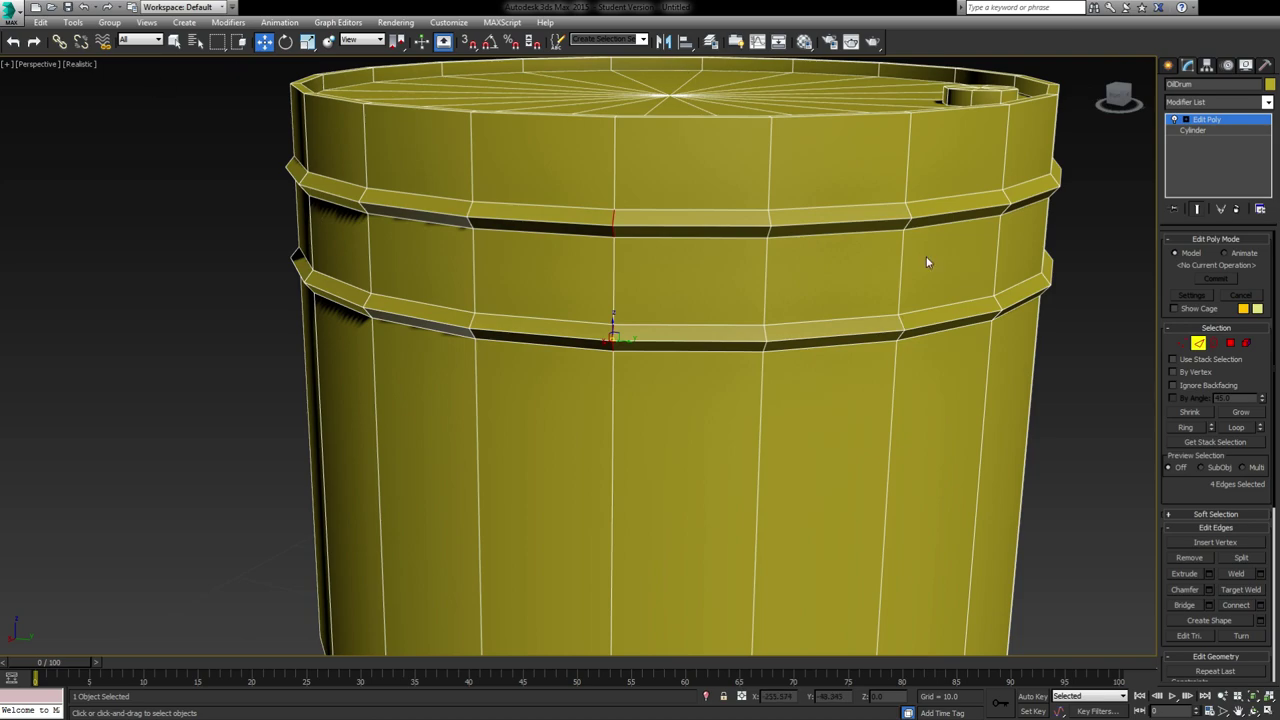
{"action": "left_click", "coordinate": [1088, 246]}
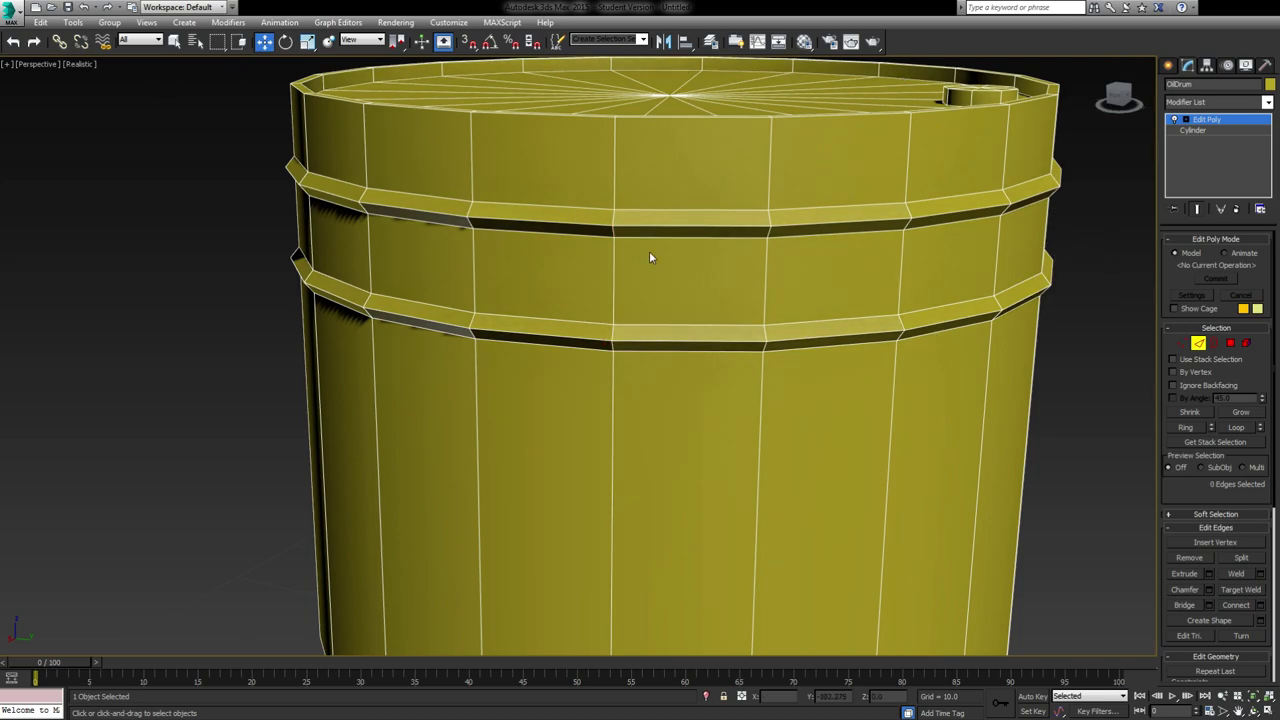
Select the full outermost edge loops around both raised ridges near the drum's rim
{"action": "scroll", "coordinate": [645, 248], "scroll_direction": "up", "scroll_amount": 4}
{"action": "left_click", "coordinate": [594, 214]}
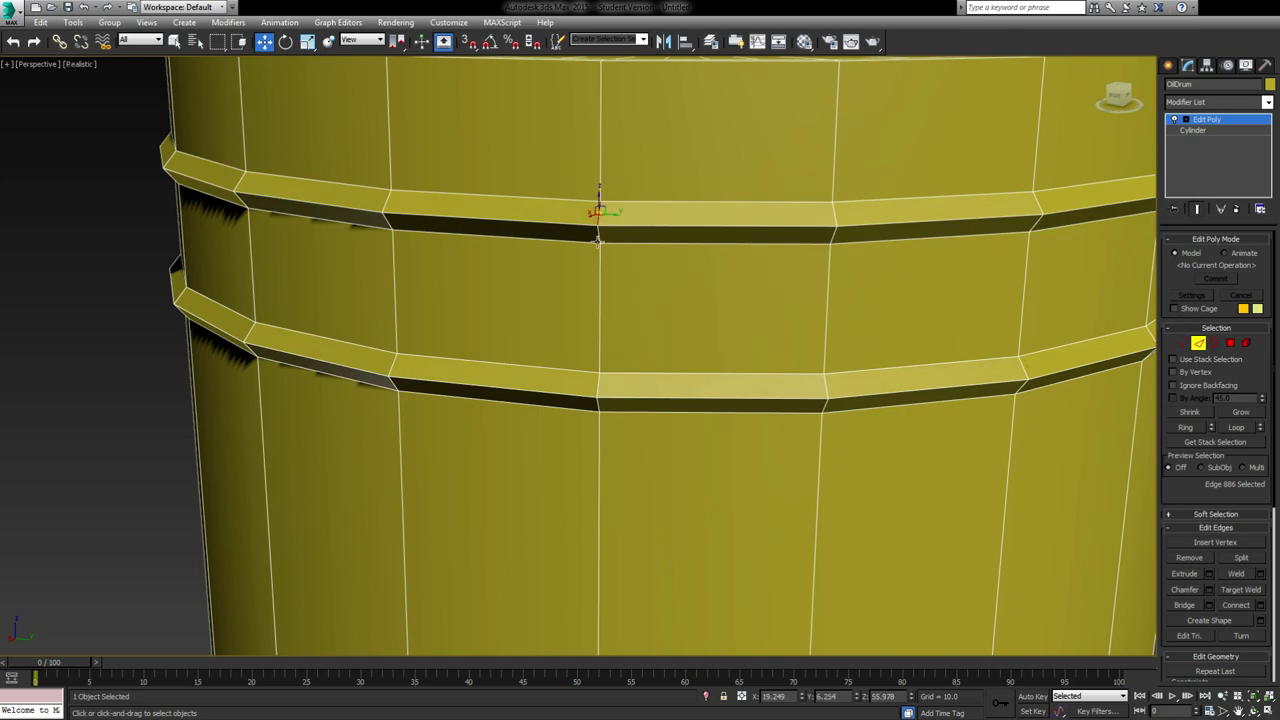
{"action": "double_click", "coordinate": [613, 226]}
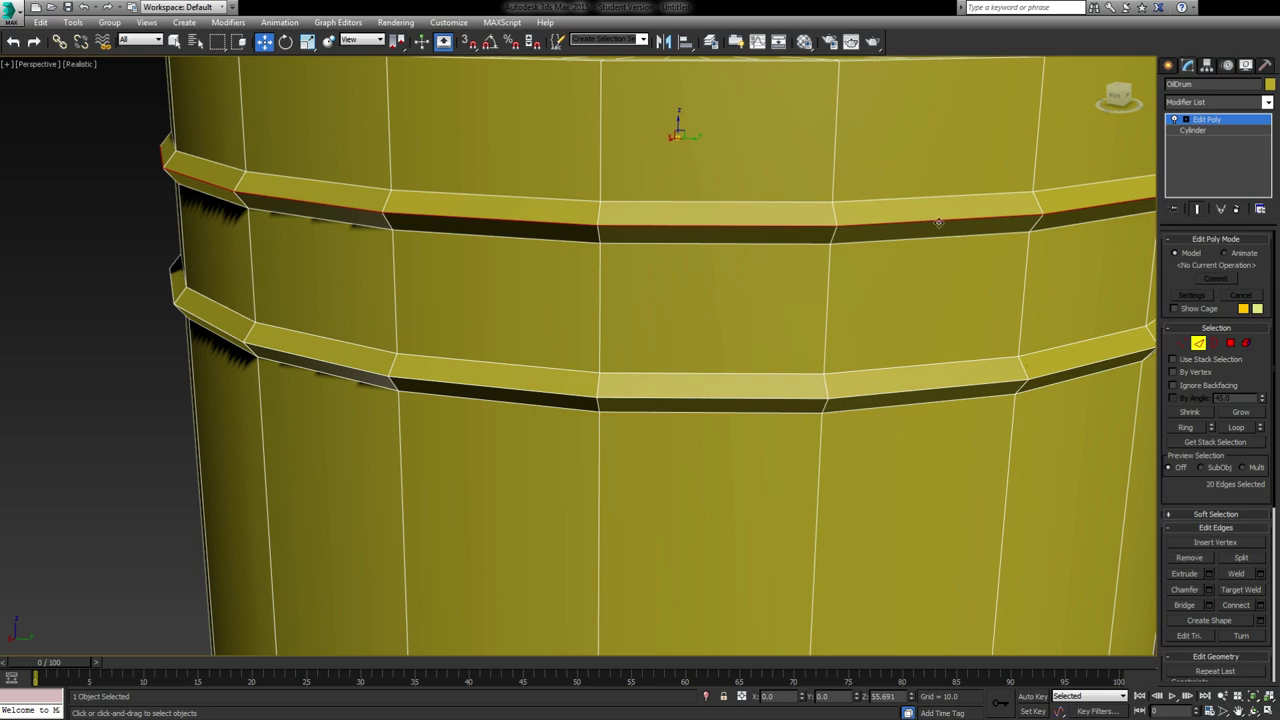
{"action": "scroll", "coordinate": [938, 222], "scroll_direction": "down", "scroll_amount": 4}
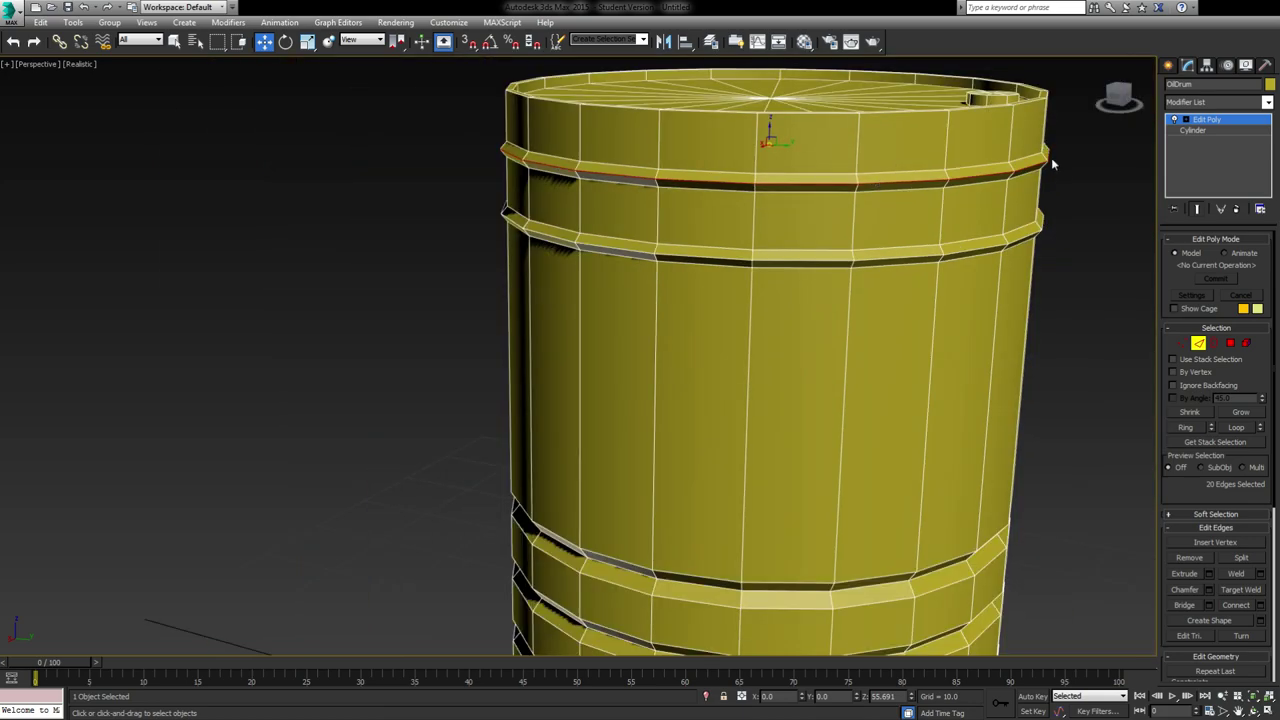
{"action": "double_click", "coordinate": [1016, 243], "text": "ctrl"}
Add the innermost edge loops of all five grooves on the drum's lower half to the selection
{"action": "middle_click_drag", "start_coordinate": [829, 440], "coordinate": [807, 88]}
{"action": "scroll", "coordinate": [742, 281], "scroll_direction": "up", "scroll_amount": 2}
{"action": "double_click", "coordinate": [757, 231], "text": "ctrl"}
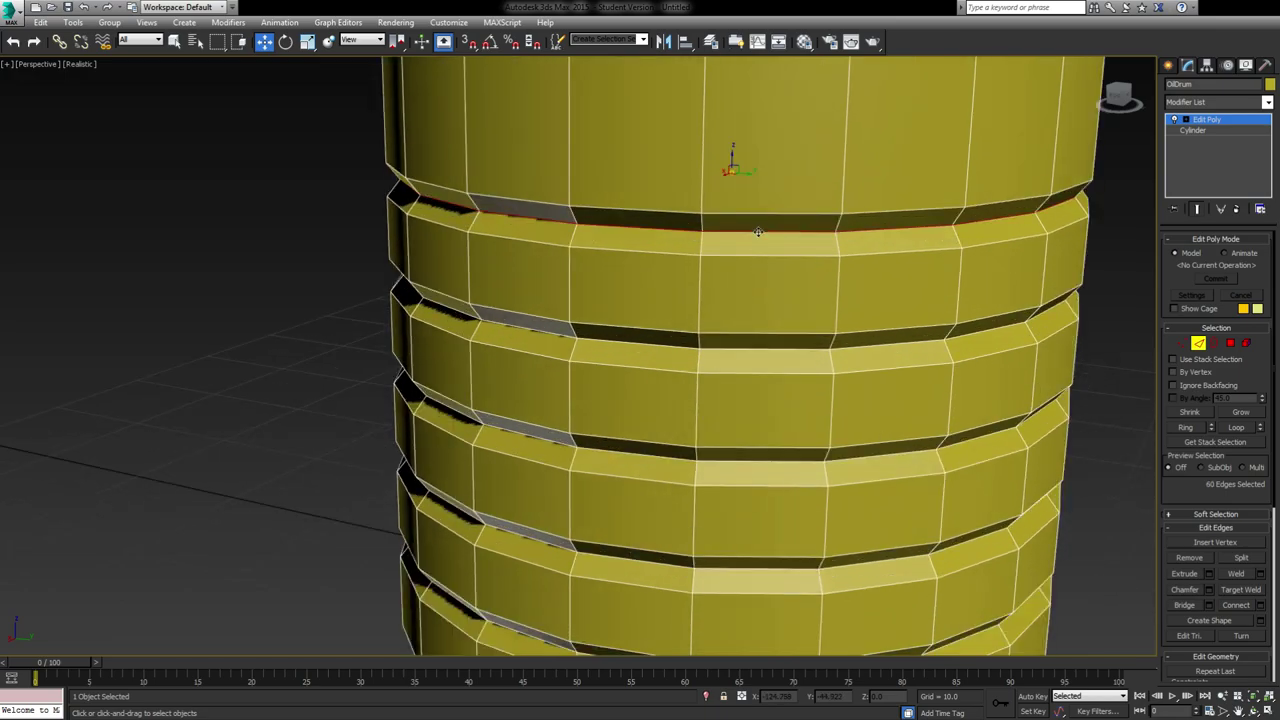
{"action": "double_click", "coordinate": [769, 349], "text": "ctrl"}
{"action": "double_click", "coordinate": [772, 463], "text": "ctrl"}
{"action": "middle_click_drag", "start_coordinate": [774, 532], "coordinate": [772, 467]}
{"action": "double_click", "coordinate": [762, 397], "text": "ctrl"}
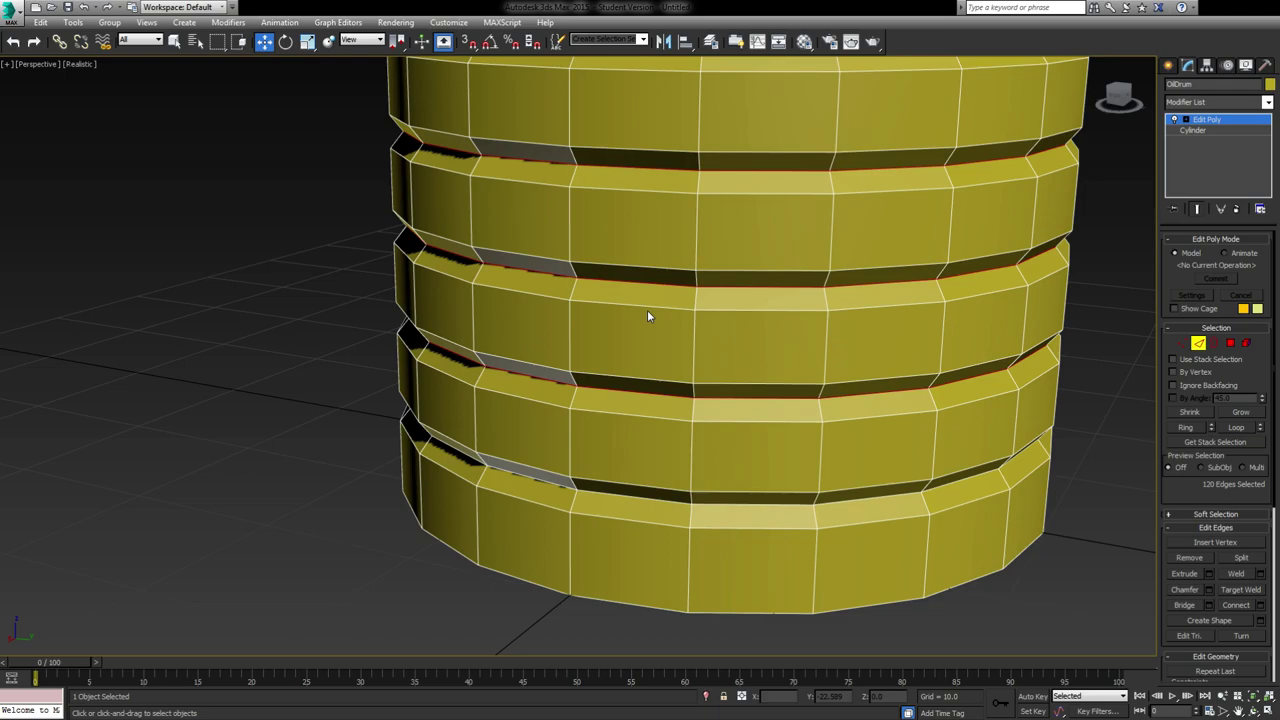
{"action": "double_click", "coordinate": [766, 508], "text": "ctrl"}
Convert the selected edge loops to the ridge and groove polygons, assign them smoothing group 1, and leave polygon editing
{"action": "scroll", "coordinate": [737, 386], "scroll_direction": "down", "scroll_amount": 3}
{"action": "middle_click_drag", "start_coordinate": [737, 386], "coordinate": [739, 485]}
{"action": "scroll", "coordinate": [739, 485], "scroll_direction": "down", "scroll_amount": 5}
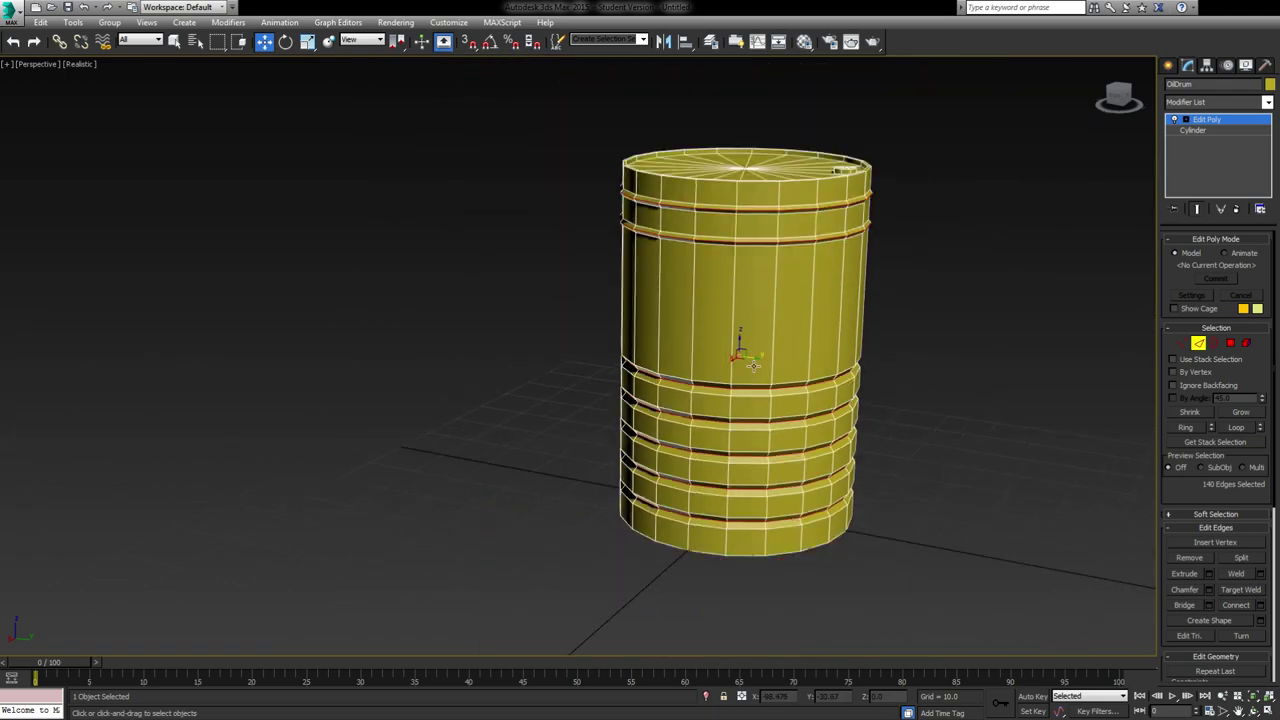
{"action": "scroll", "coordinate": [754, 337], "scroll_direction": "up", "scroll_amount": 5}
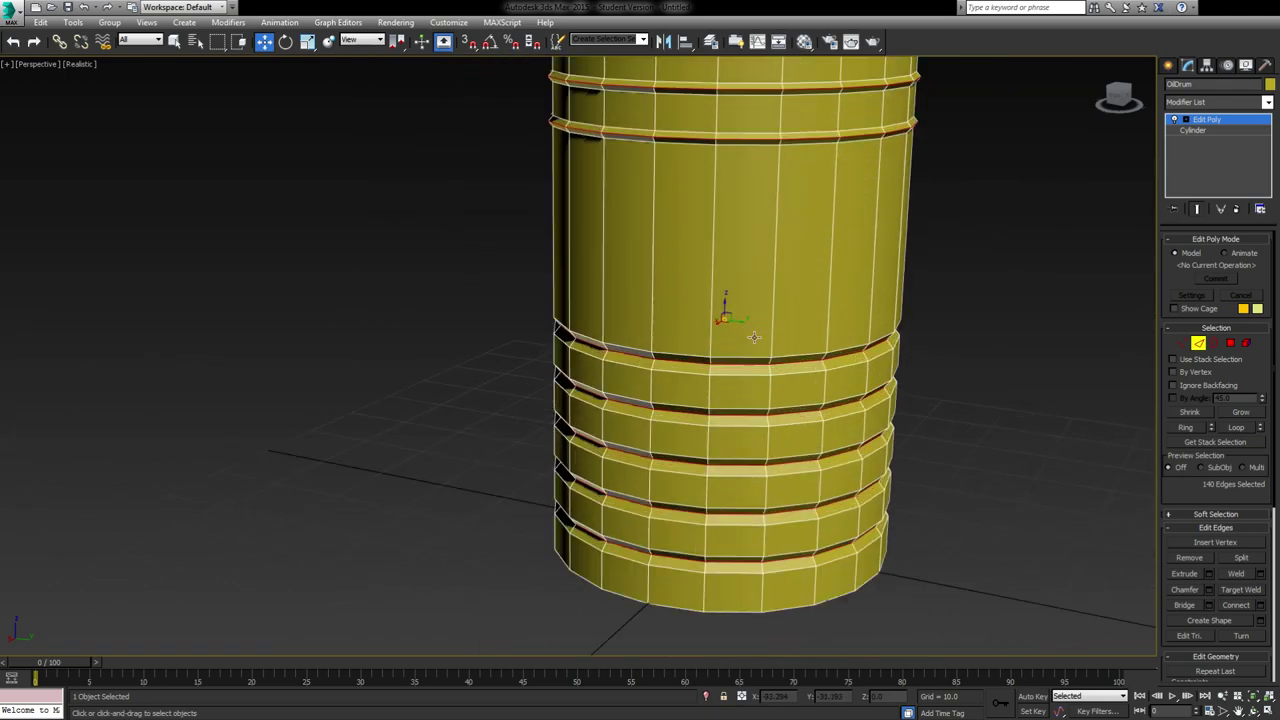
{"action": "left_click", "coordinate": [1230, 344], "text": "ctrl"}
{"action": "left_click_drag", "start_coordinate": [1278, 346], "coordinate": [1277, 621]}
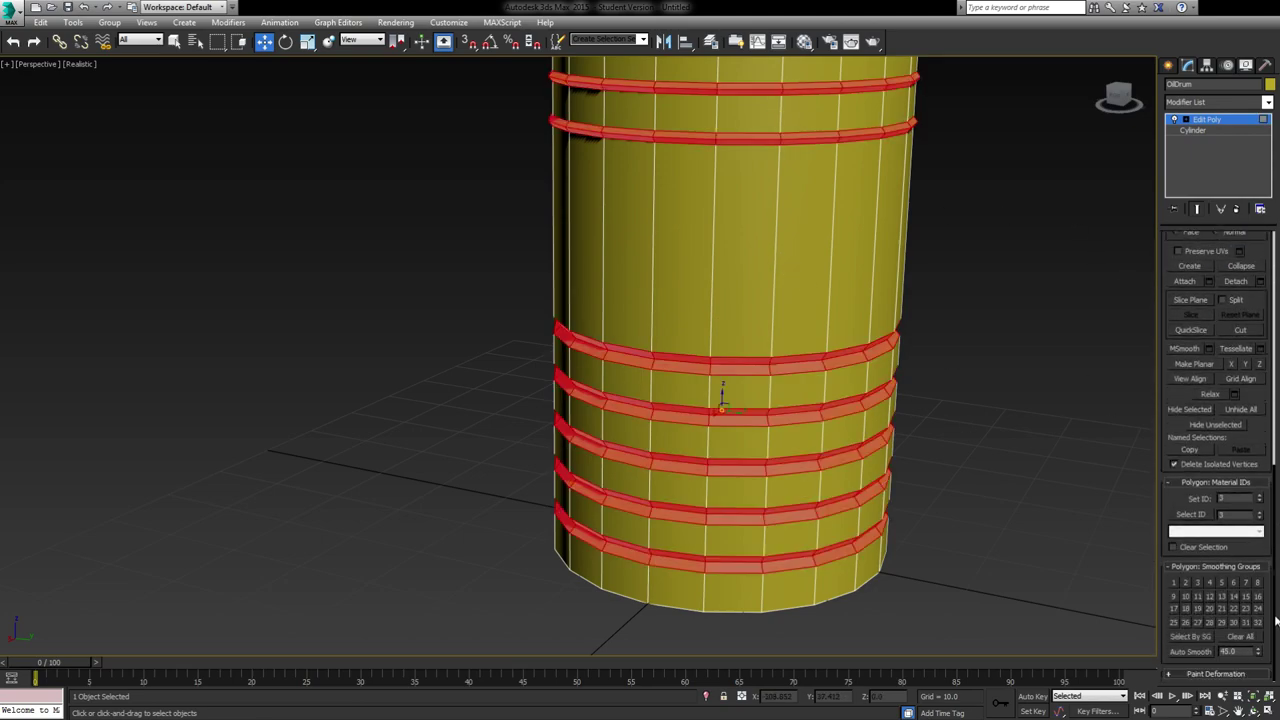
{"action": "left_click", "coordinate": [1174, 582]}
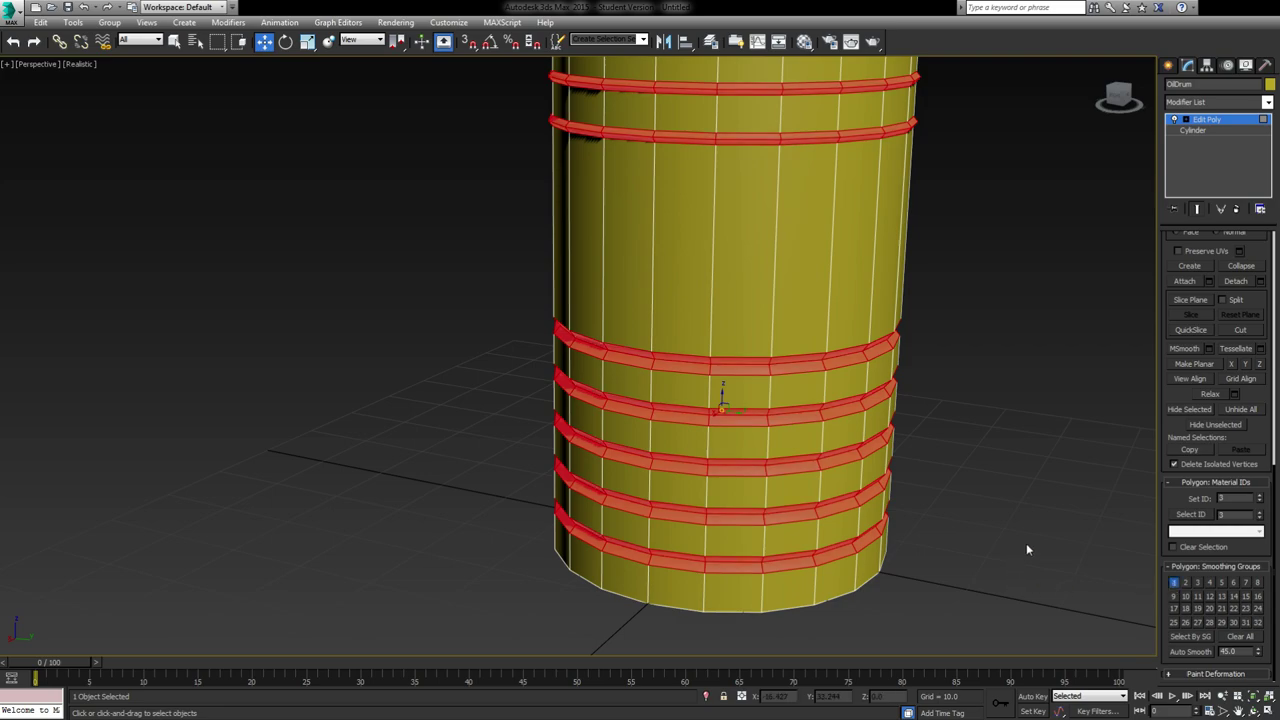
{"action": "left_click", "coordinate": [1210, 122]}
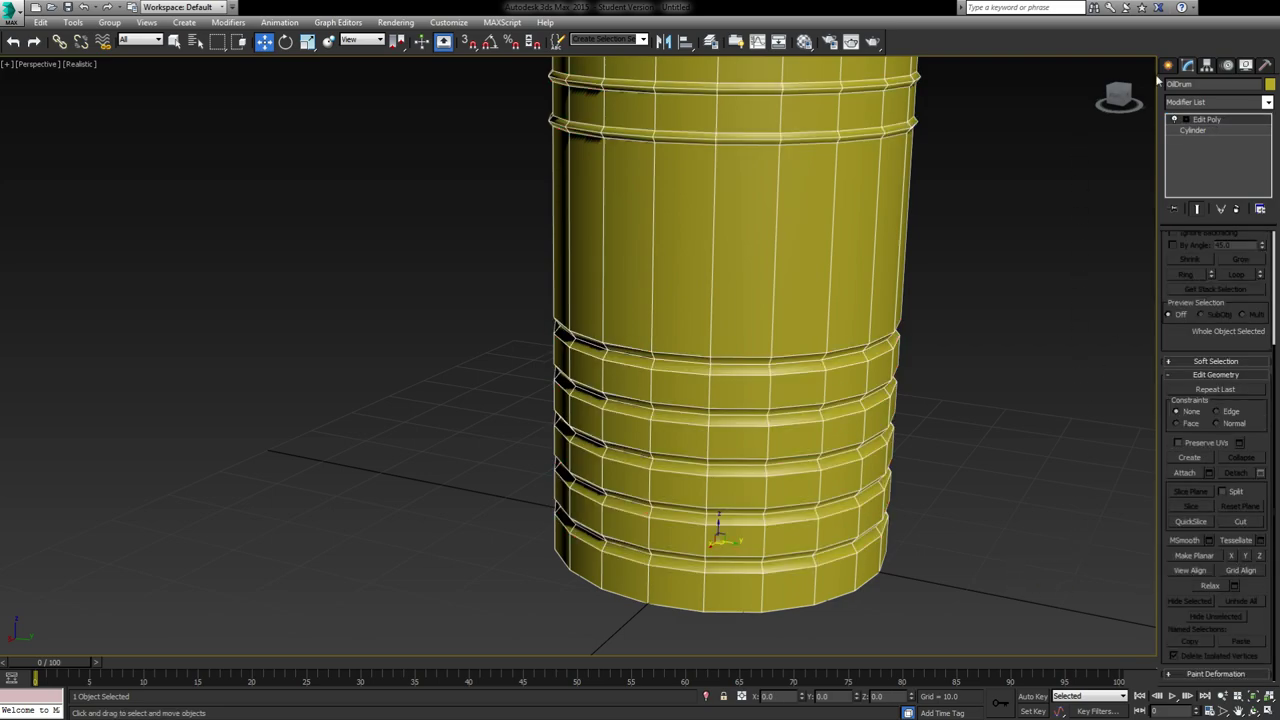
Deselect the drum, check the shading of its ridges and grooves from several angles, and reselect it
{"action": "left_click", "coordinate": [1081, 266]}
{"action": "middle_click_drag", "start_coordinate": [794, 217], "coordinate": [589, 240]}
{"action": "scroll", "coordinate": [724, 222], "scroll_direction": "down", "scroll_amount": 5}
{"action": "scroll", "coordinate": [677, 300], "scroll_direction": "up", "scroll_amount": 3}
{"action": "middle_click_drag", "start_coordinate": [704, 367], "coordinate": [626, 309]}
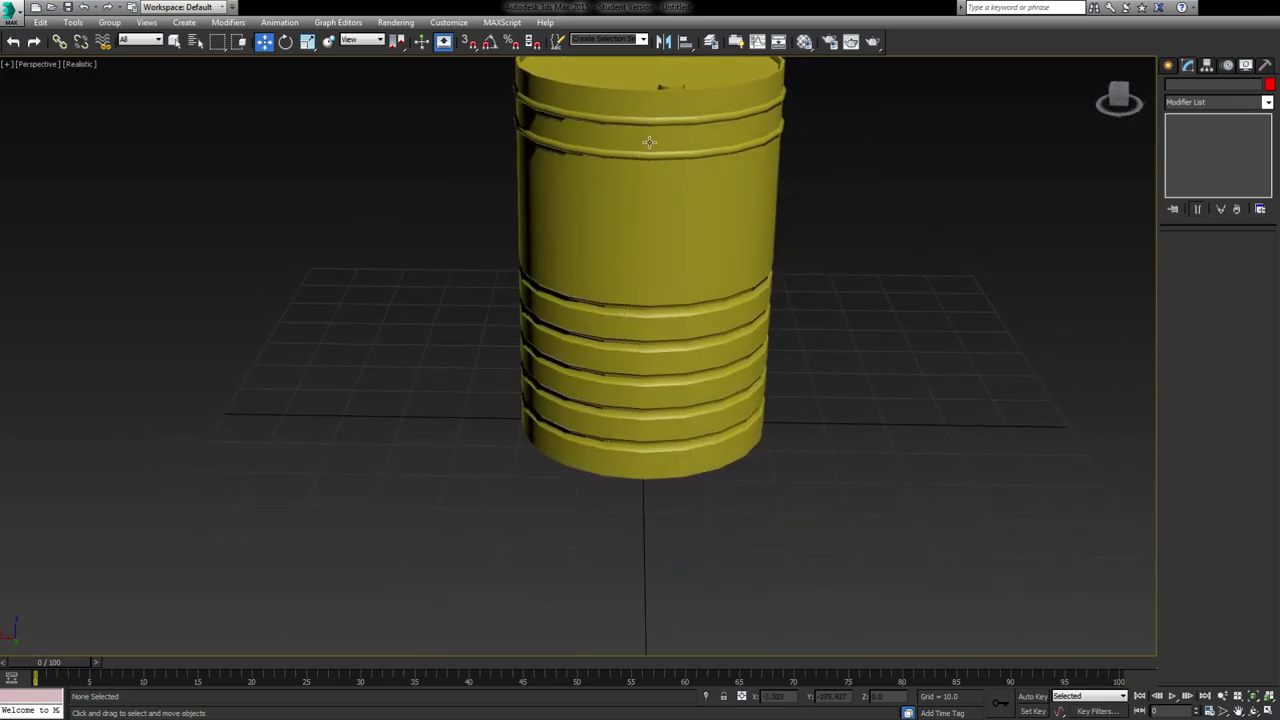
{"action": "middle_click_drag", "start_coordinate": [649, 142], "coordinate": [680, 195]}
{"action": "middle_click_drag", "start_coordinate": [660, 265], "coordinate": [700, 294], "text": "alt"}
{"action": "left_click", "coordinate": [700, 294]}
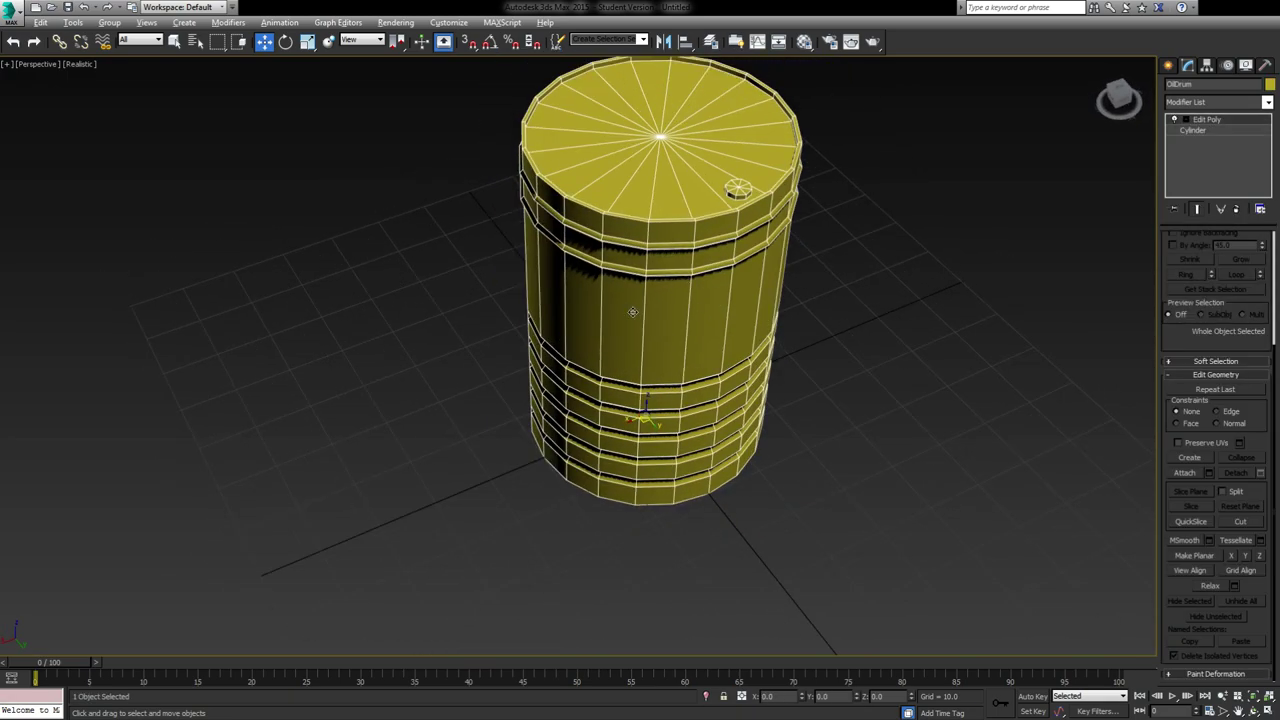